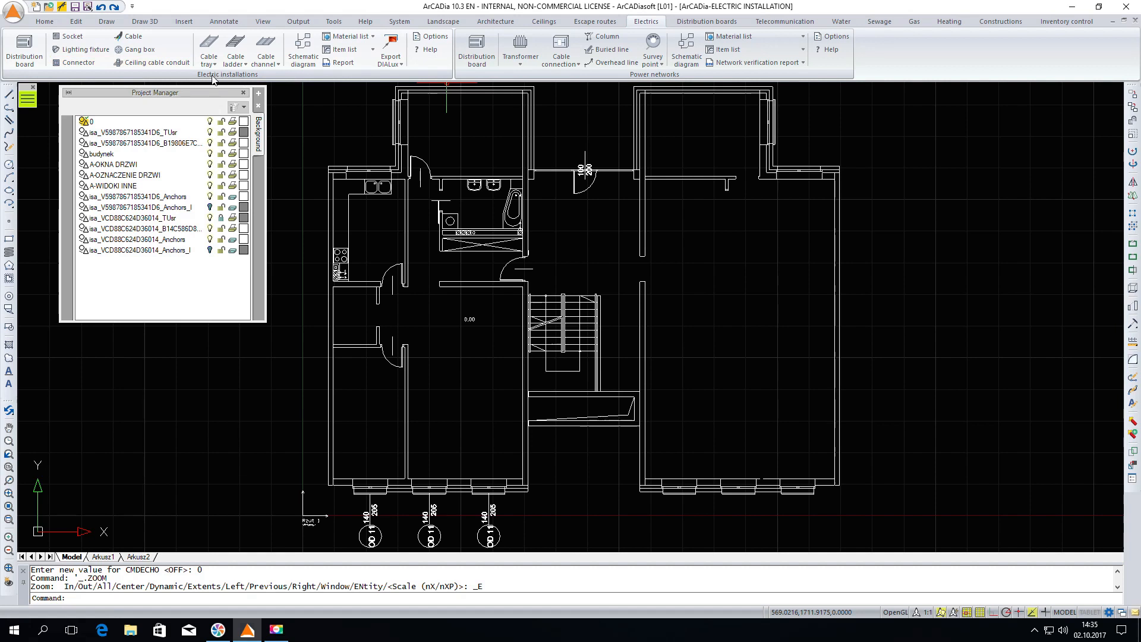
Step: Start a distribution board with an installation level of 120 cm, and turn off the grid and snap
left_click(25, 54)
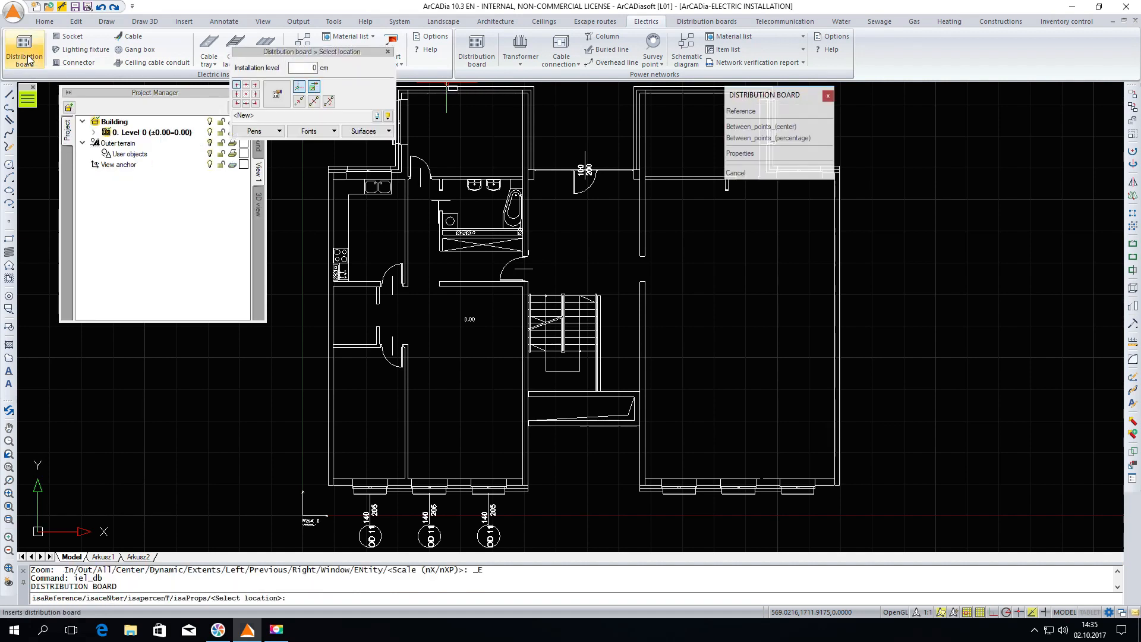
left_click_drag(324, 55, 379, 136)
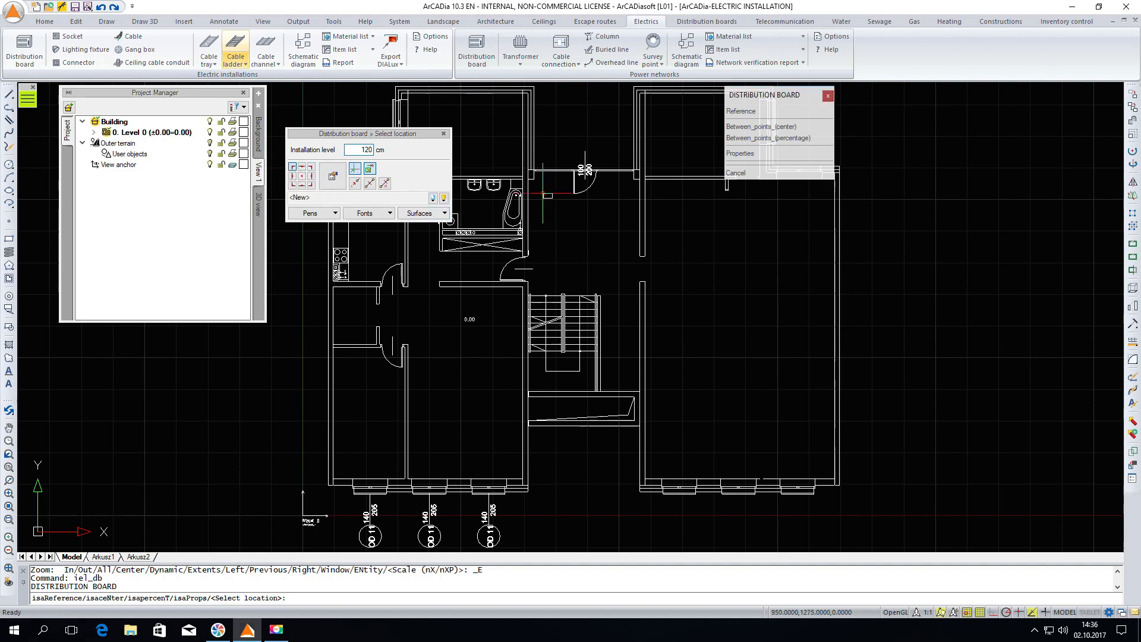
scroll(543, 219, "up", 3)
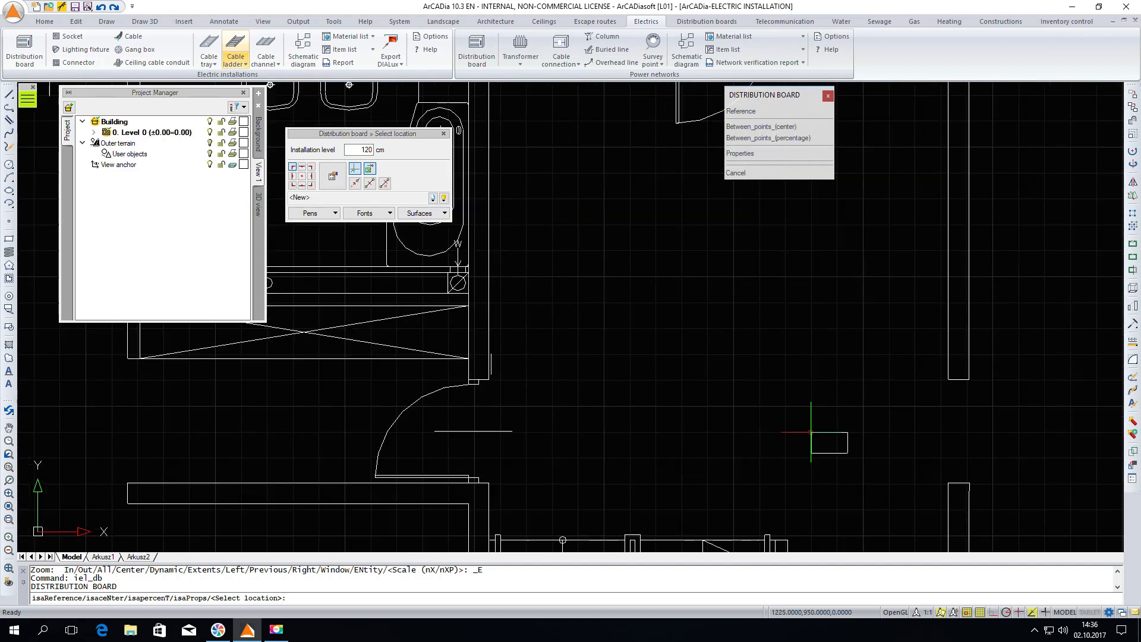
left_click(979, 613)
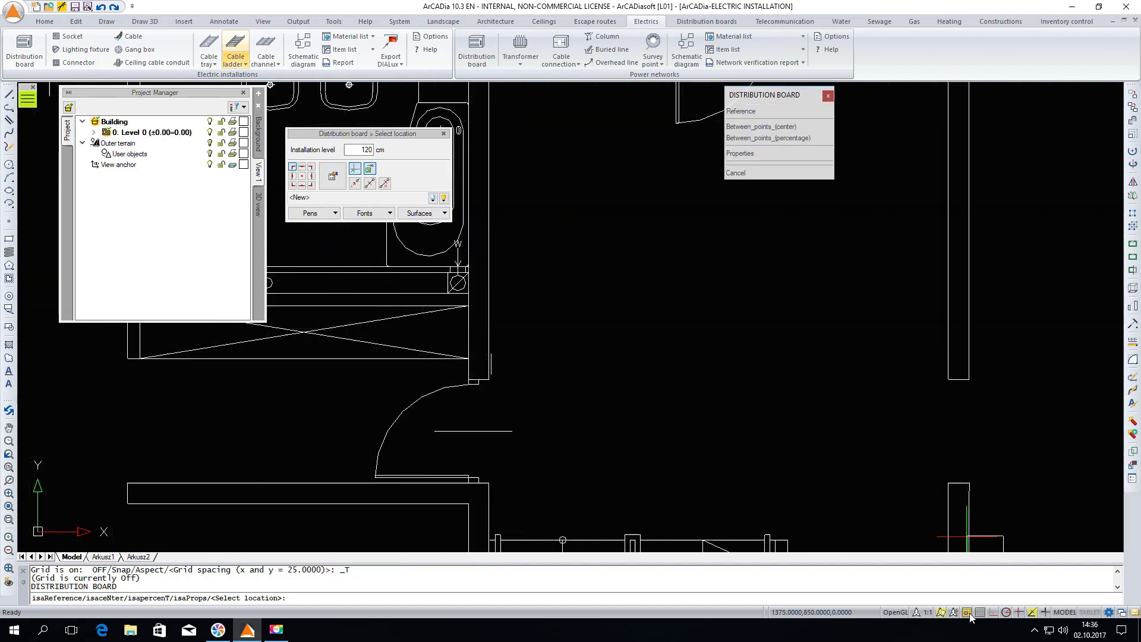
left_click(967, 612)
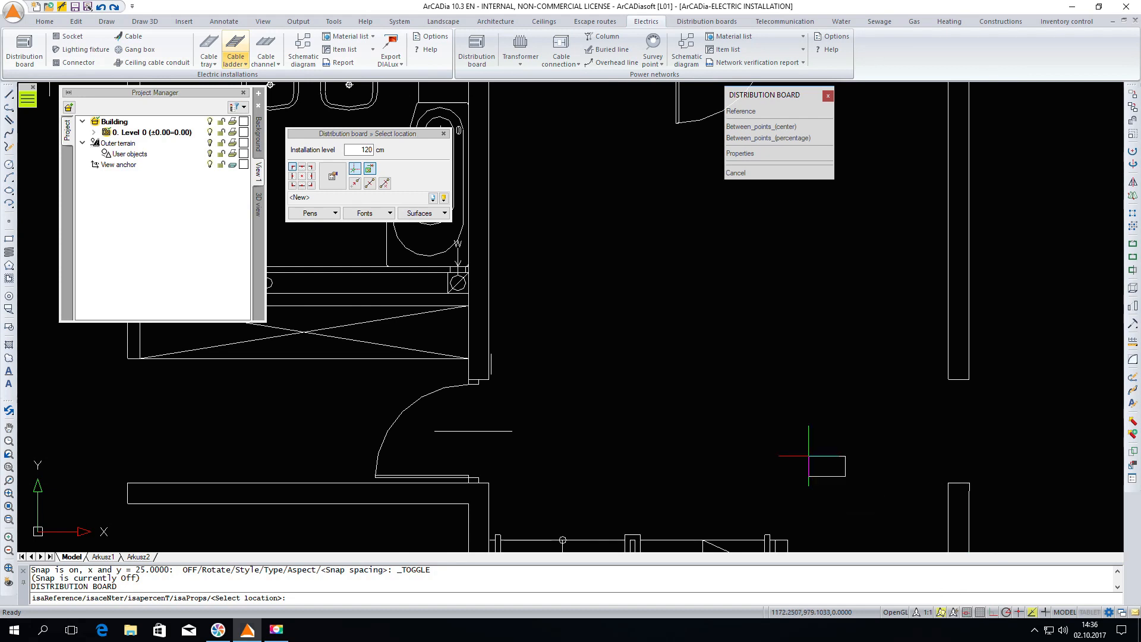
Step: Place the distribution board on the hall side of the bathroom wall, aligned vertically along the wall with ortho mode on
scroll(497, 220, "up", 1)
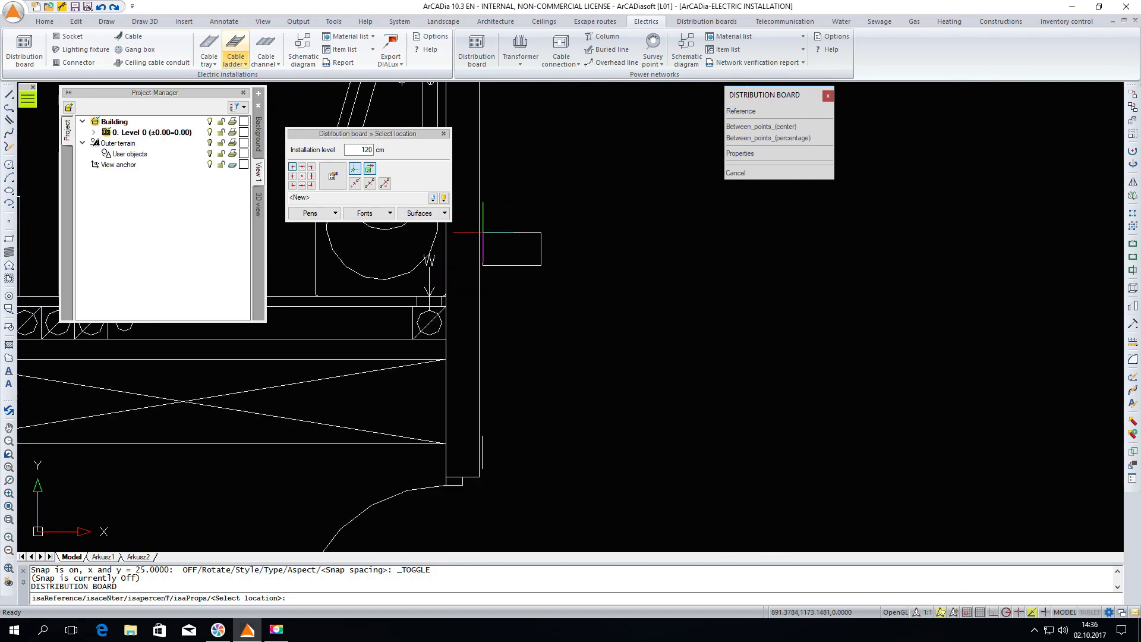
left_click(480, 235)
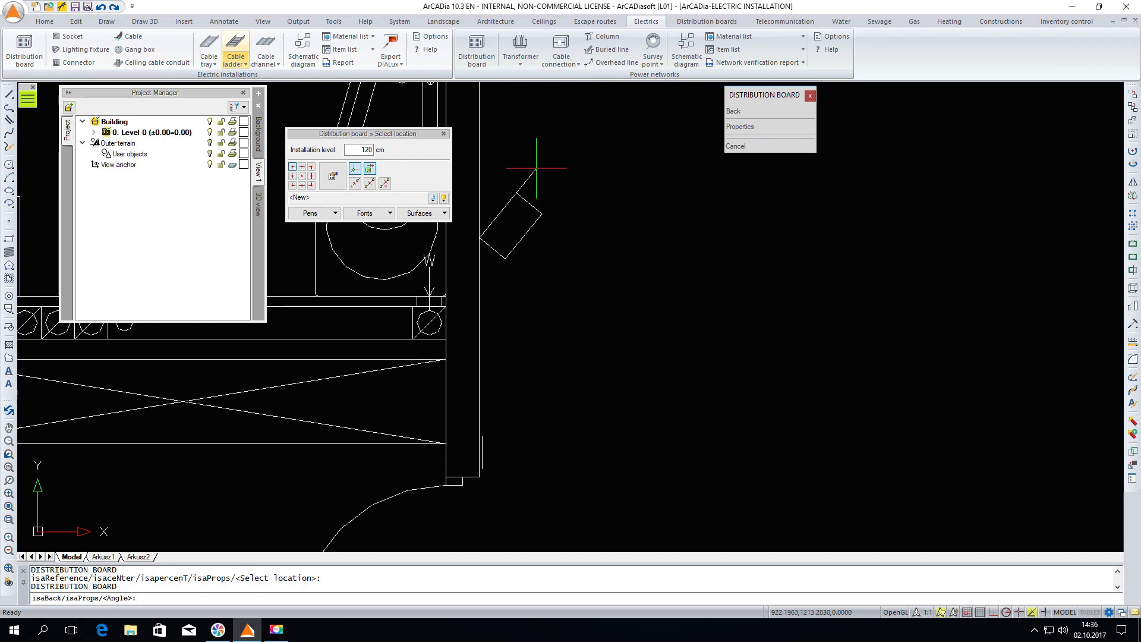
left_click(993, 611)
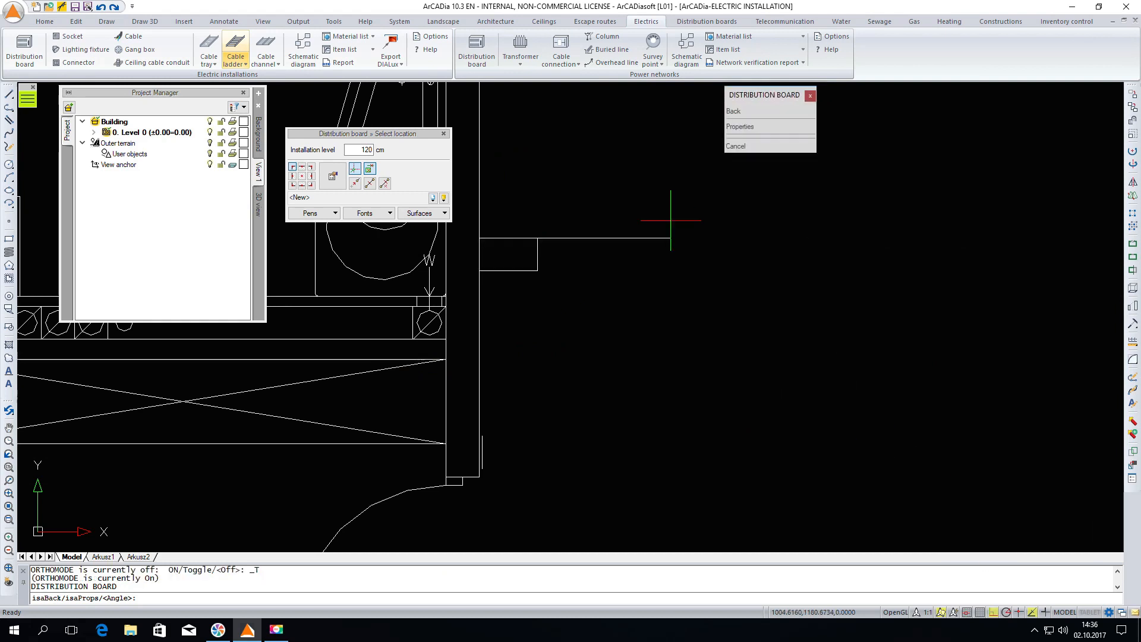
left_click(504, 174)
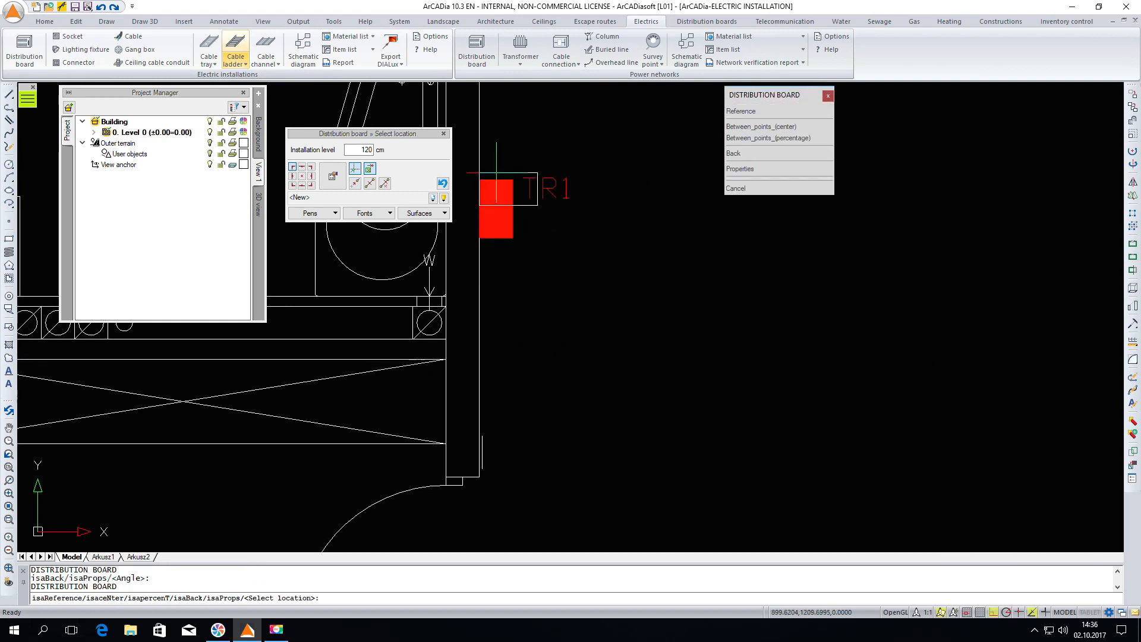
left_click(527, 186)
scroll(517, 244, "down", 3)
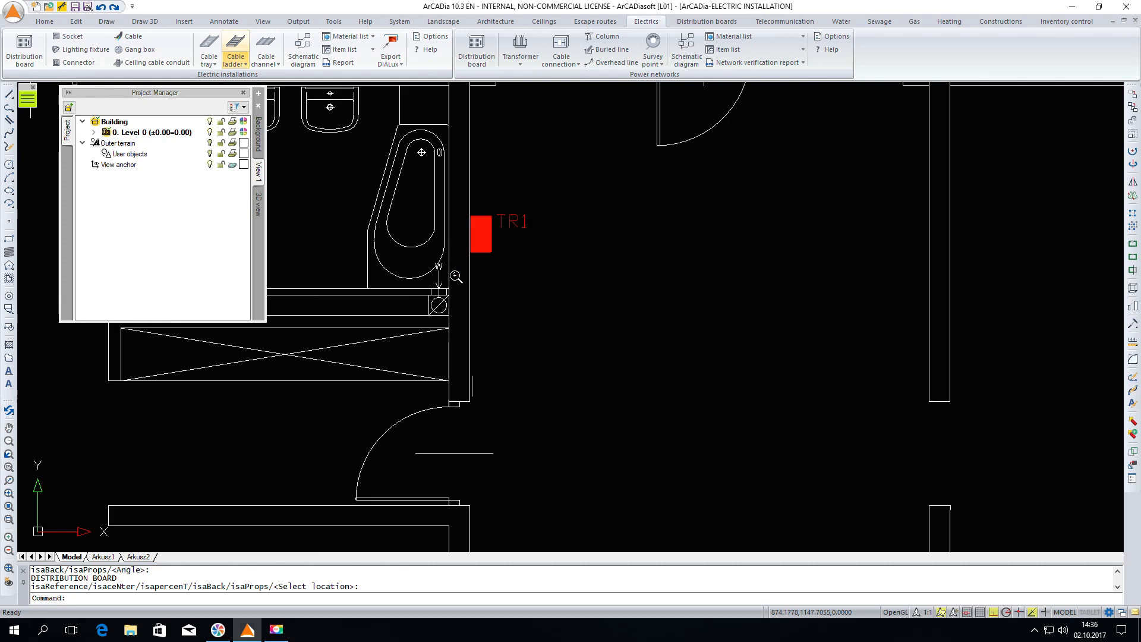
scroll(513, 231, "up", 1)
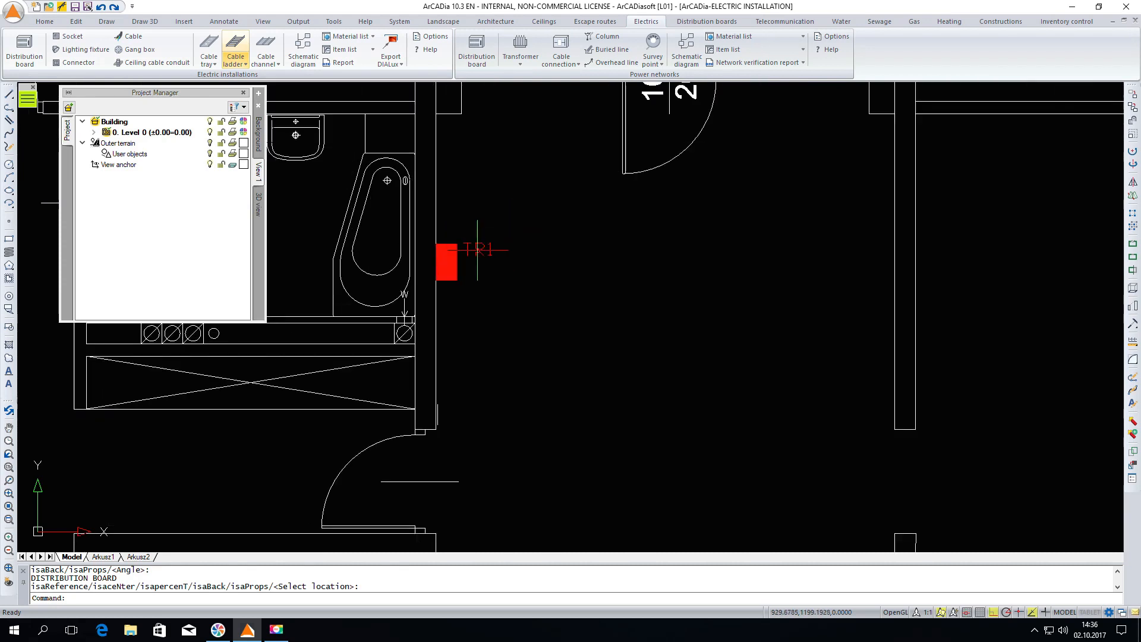
Step: Open the internal circuit manager of distribution board TR1 and add two circuits
left_click(478, 250)
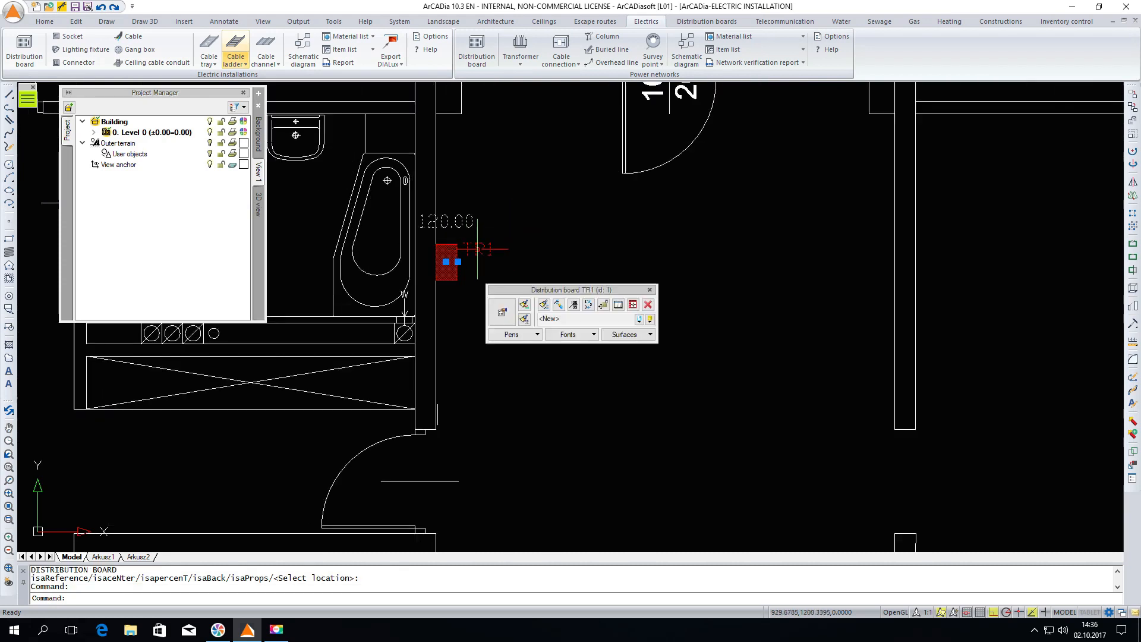
left_click_drag(514, 291, 552, 200)
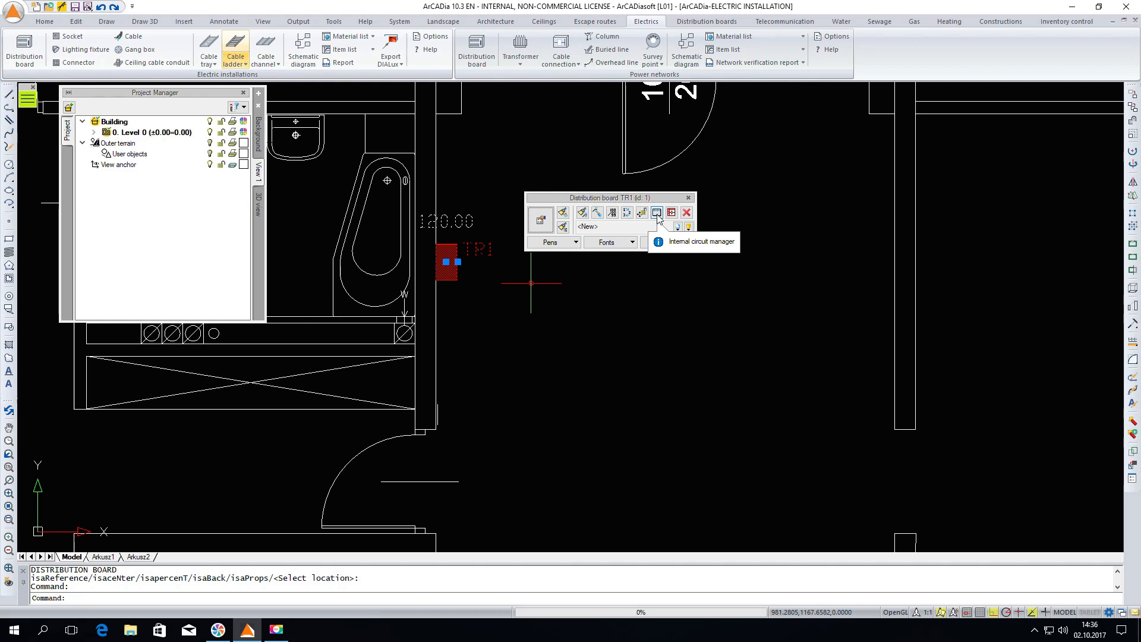
left_click(657, 214)
left_click_drag(657, 216, 659, 172)
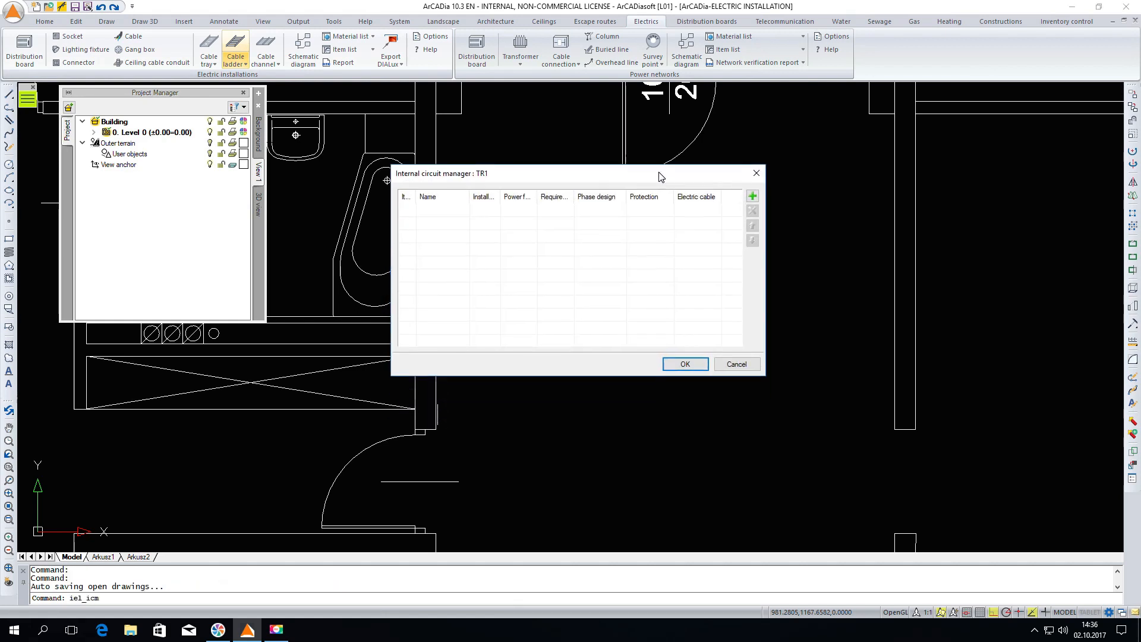
left_click(753, 197)
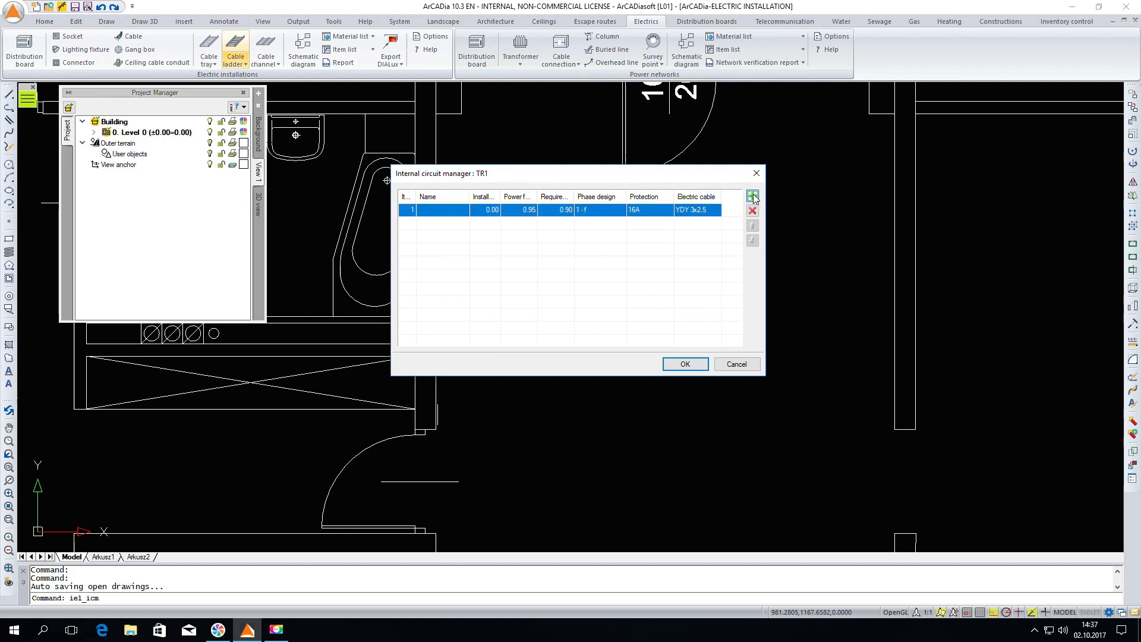
left_click(753, 197)
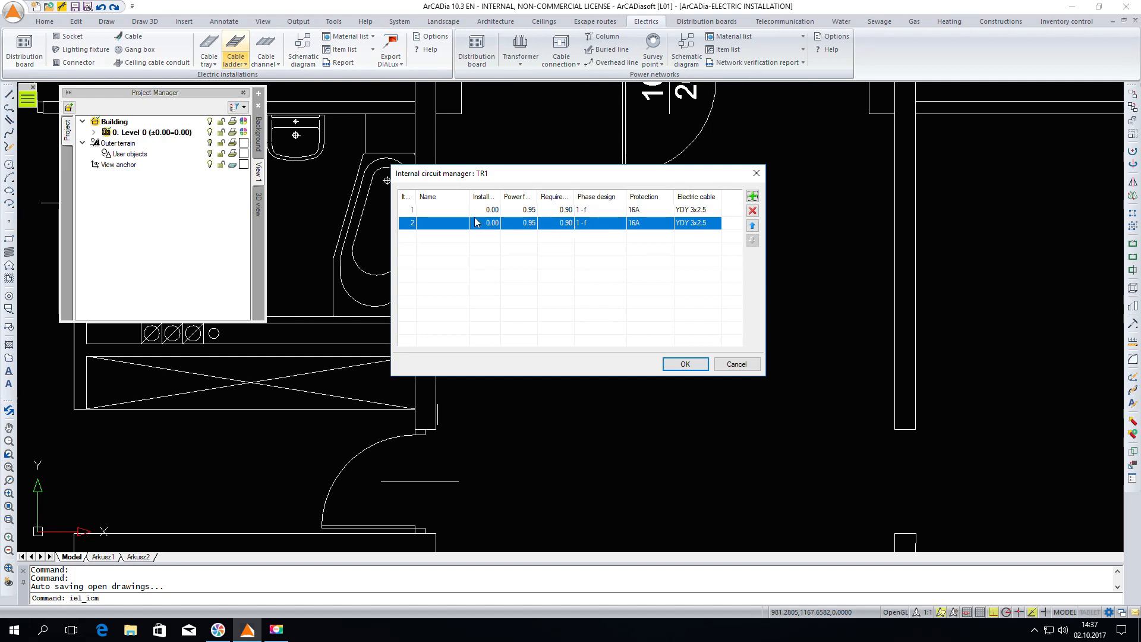
Step: Name the first circuit for the sockets and the second for the lighting
left_click(438, 211)
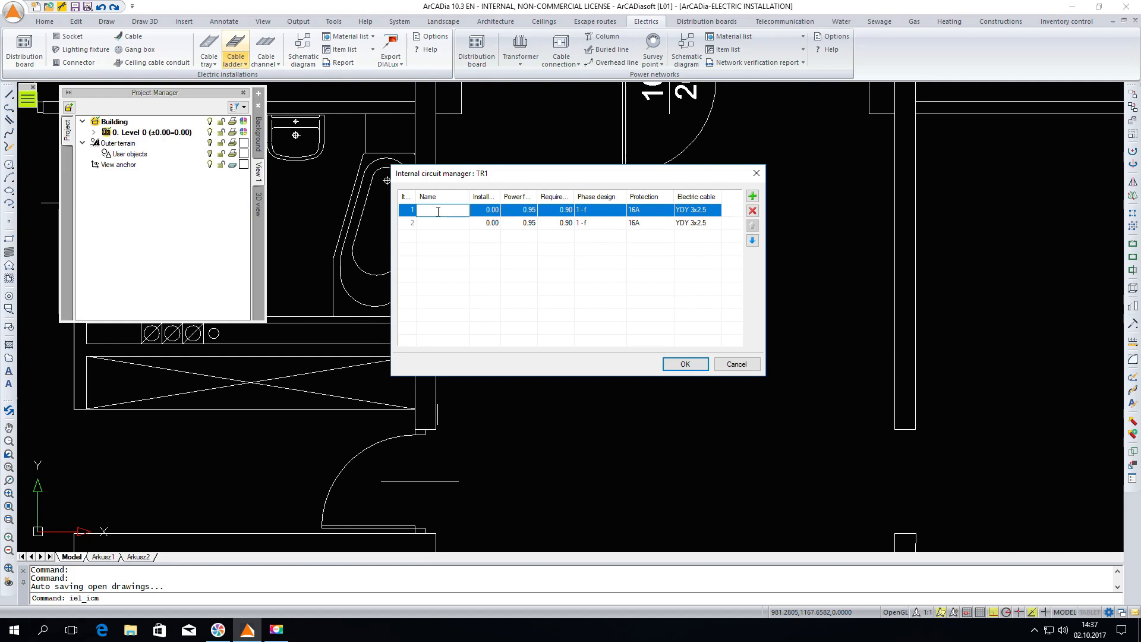
type("Sock")
left_click(439, 223)
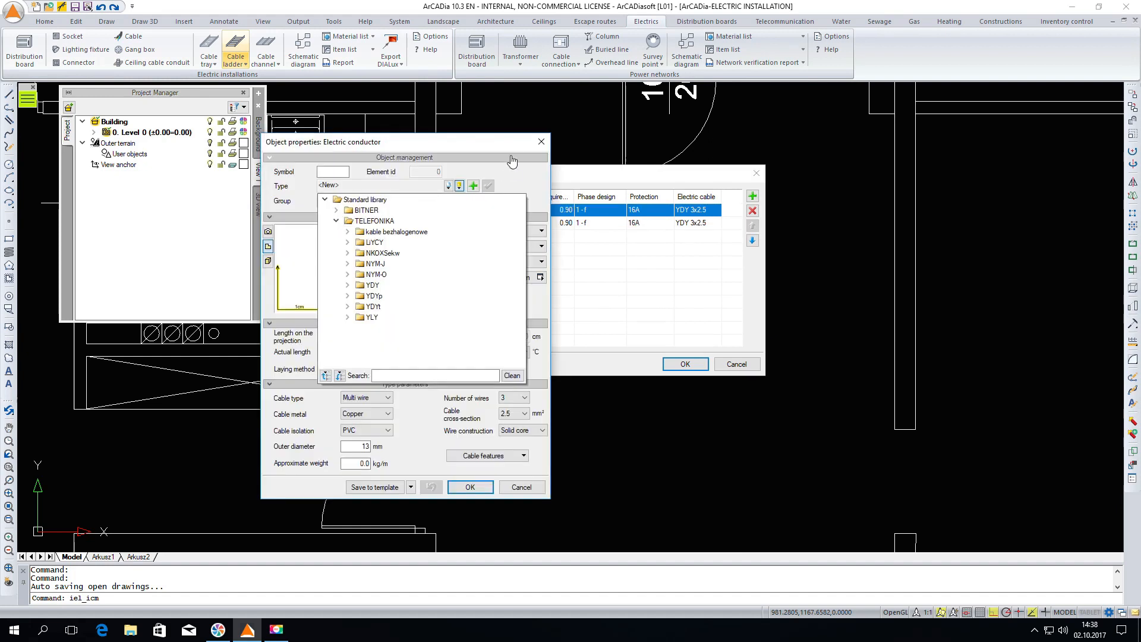
Step: Assign the TELEFONIKA YDY3x2,5mm2 cable from the standard library to the socket circuit
left_click(512, 144)
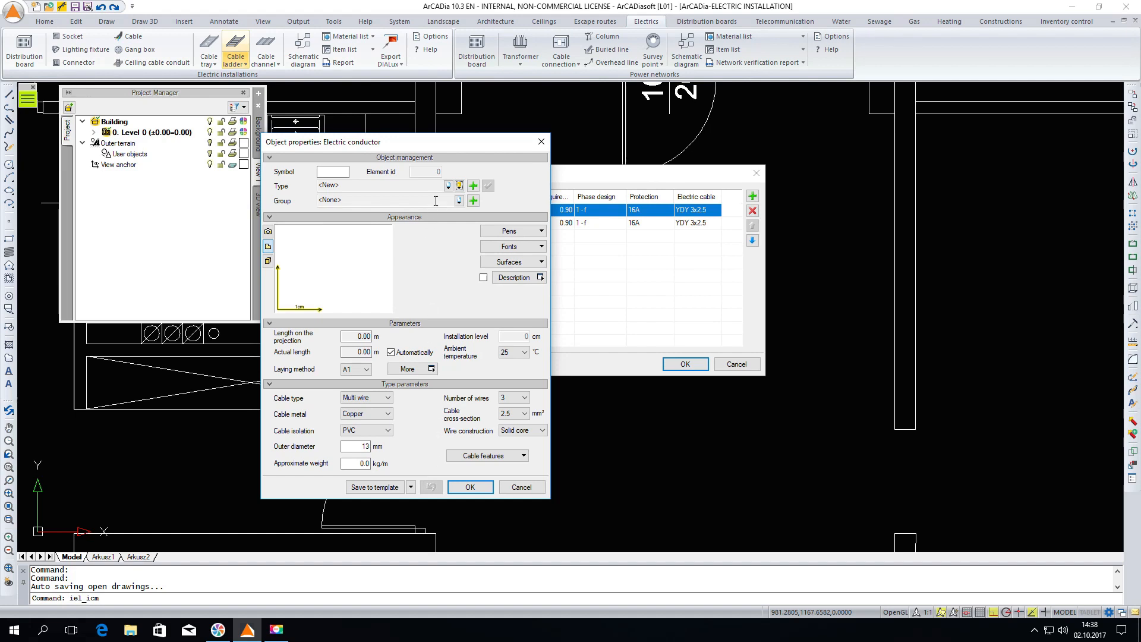
left_click(459, 186)
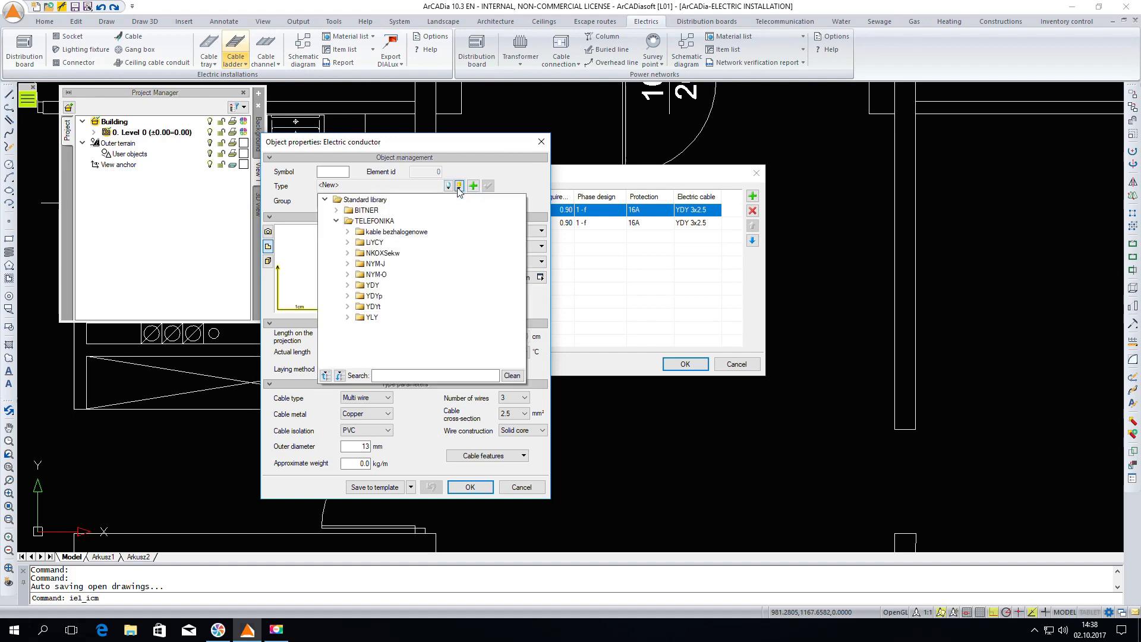
left_click(348, 286)
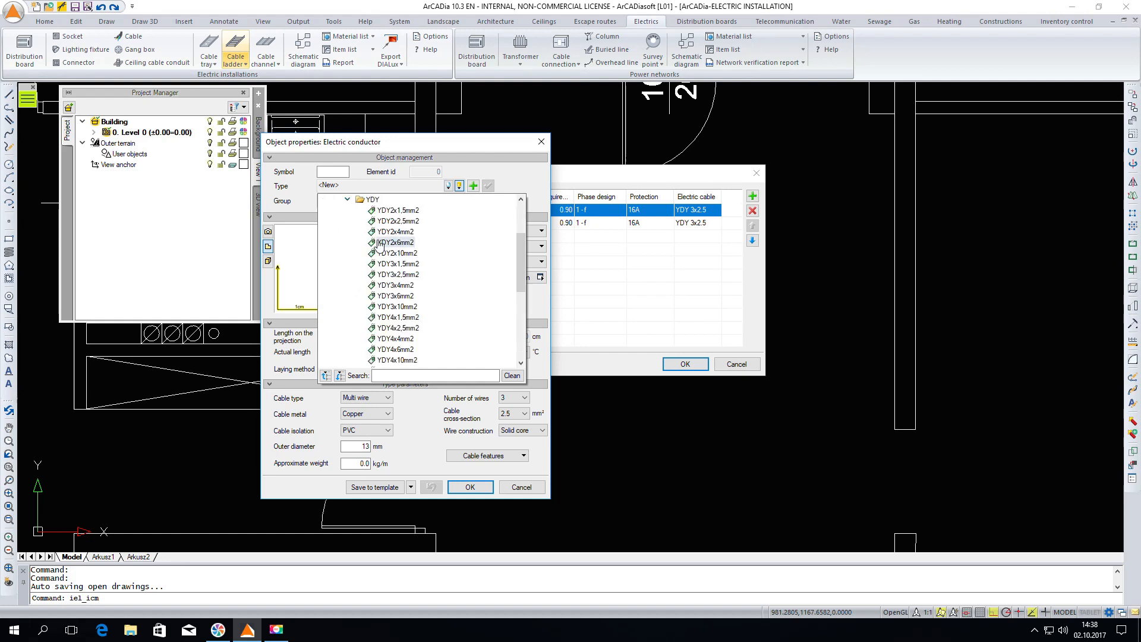
left_click(380, 274)
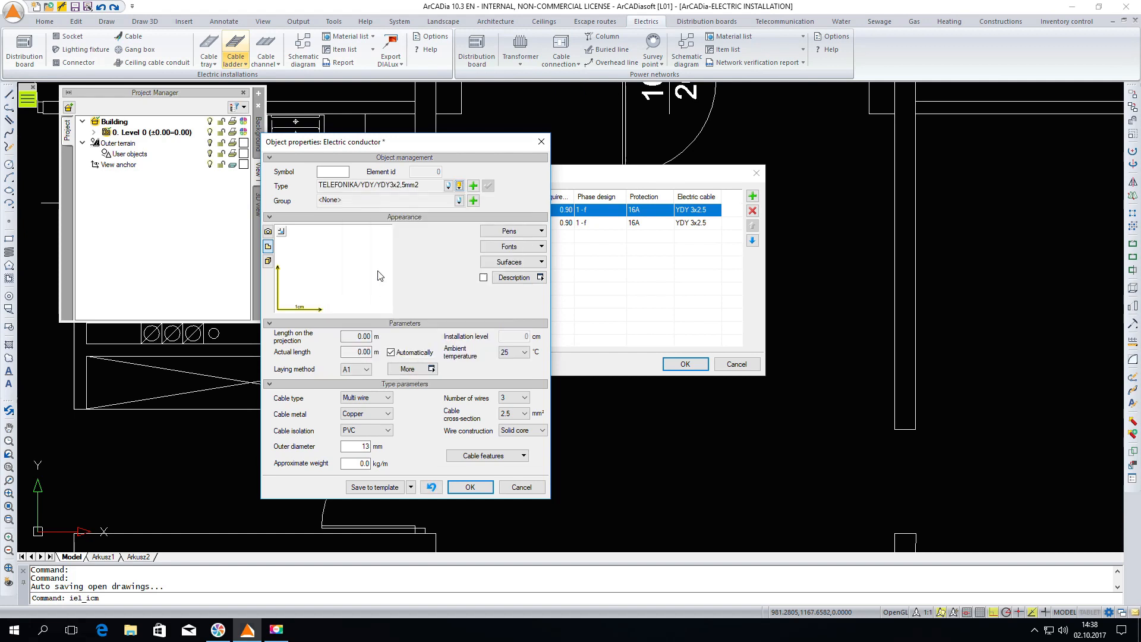
left_click(470, 487)
Step: Assign the TELEFONIKA YDY3x1,5mm2 cable to the lighting circuit and accept the circuit list
double_click(707, 224)
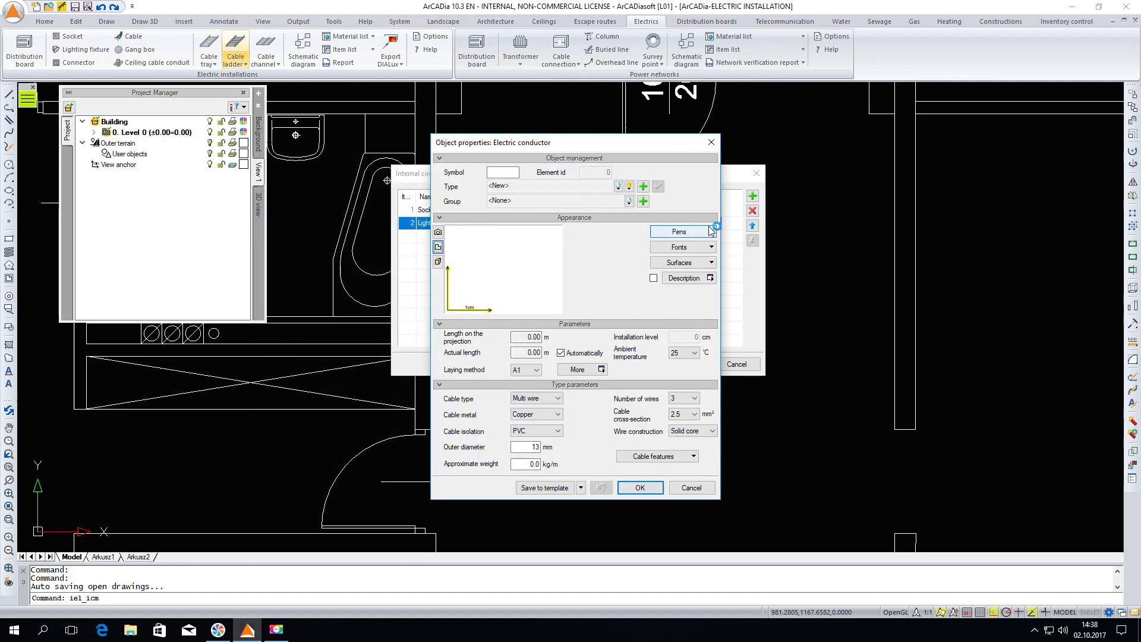
left_click(627, 187)
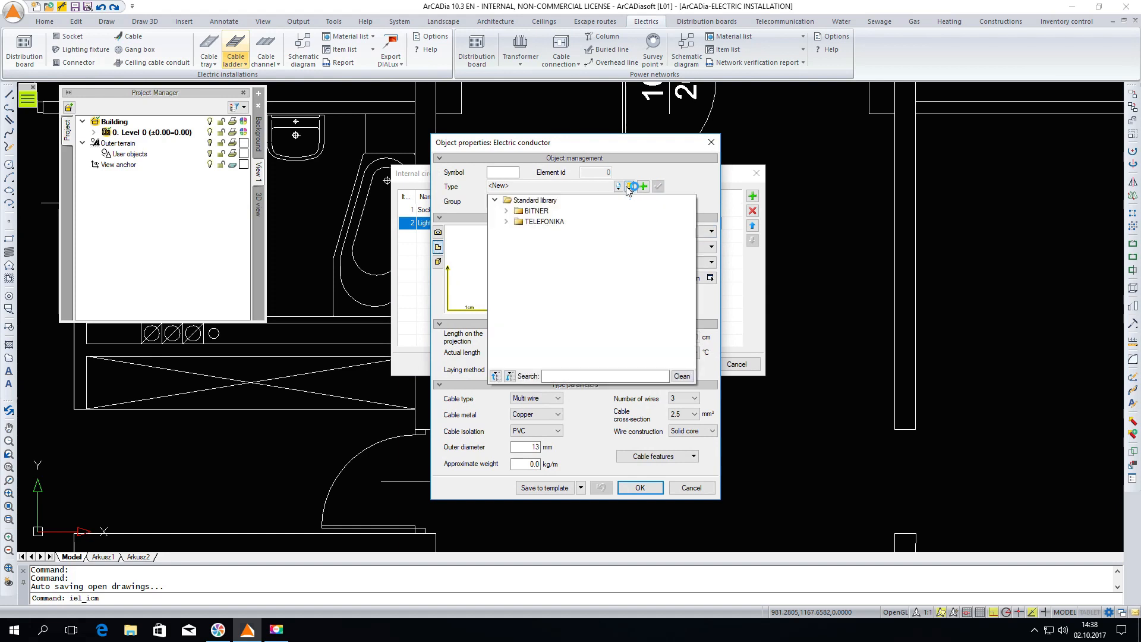
left_click(505, 221)
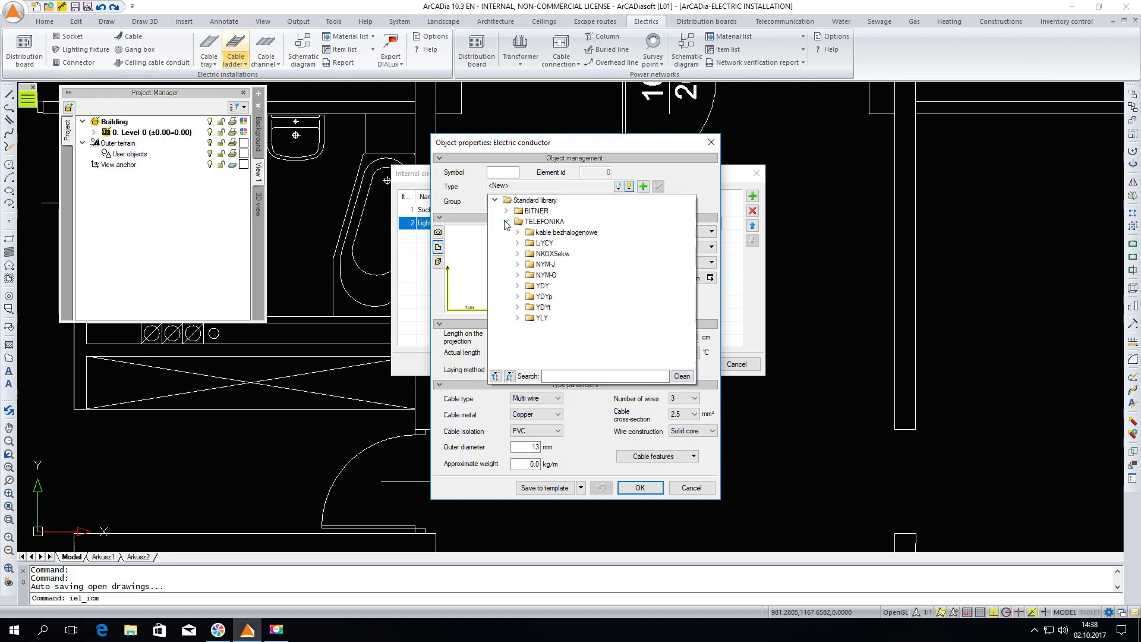
left_click(520, 286)
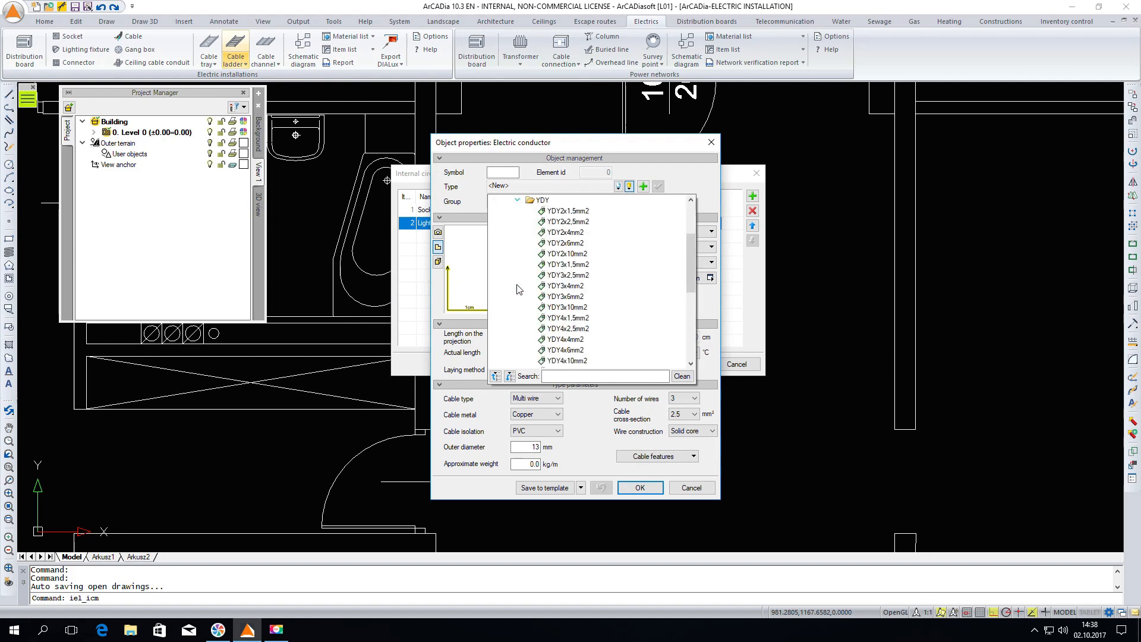
left_click(567, 264)
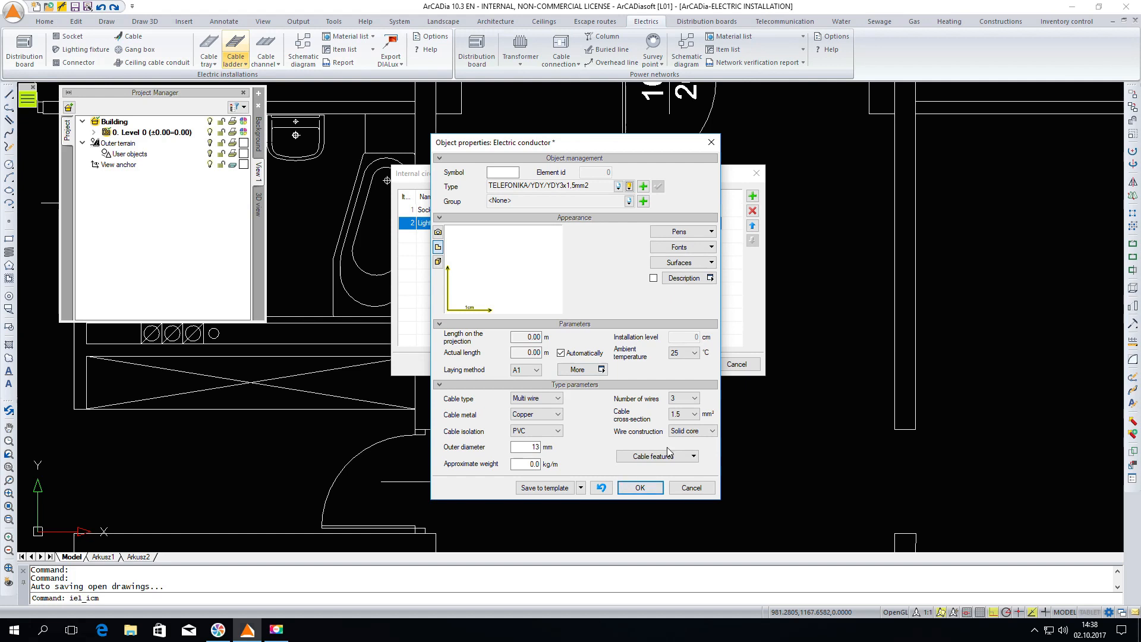
left_click(641, 487)
left_click(683, 365)
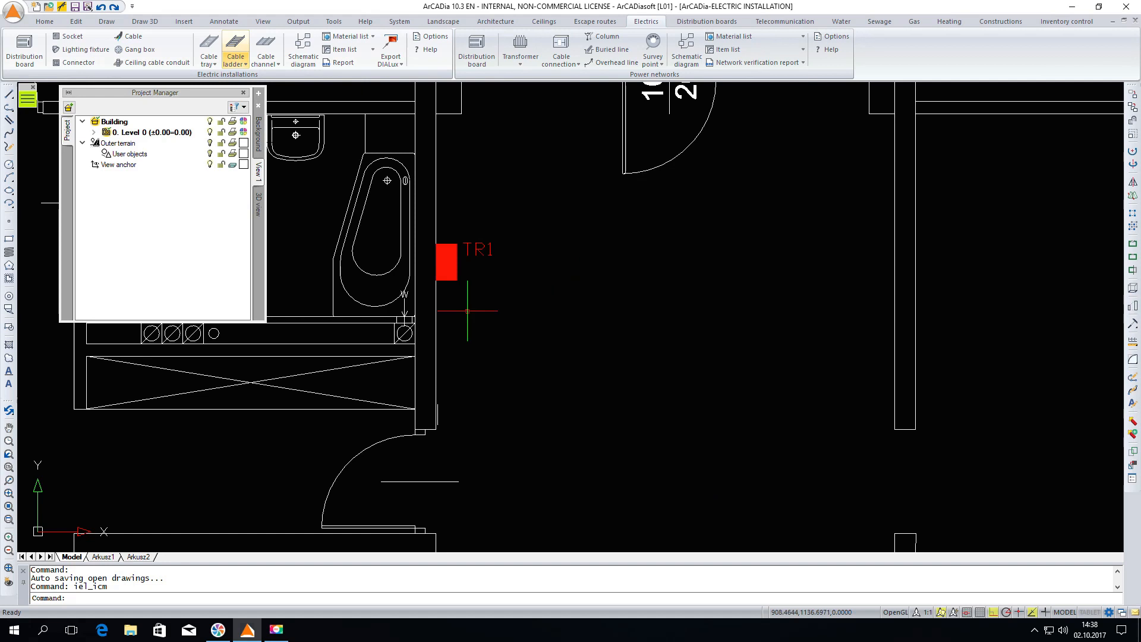
Step: Start inserting a socket with an installation level of 30 cm
scroll(421, 315, "down", 4)
scroll(663, 337, "up", 2)
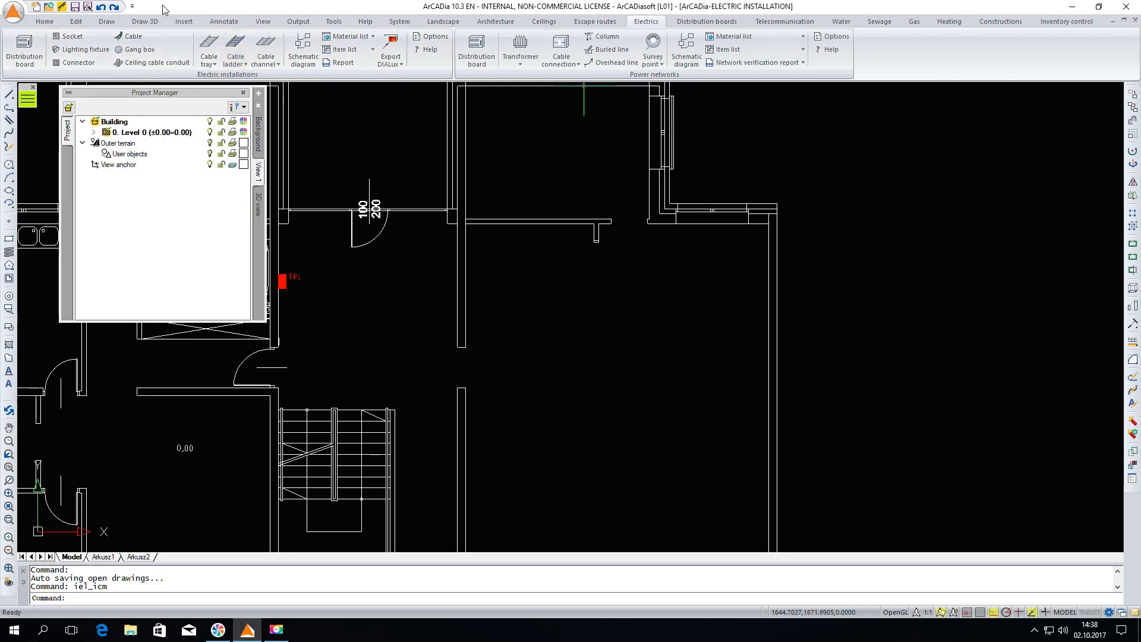
left_click(56, 38)
double_click(360, 150)
left_click_drag(404, 136, 421, 131)
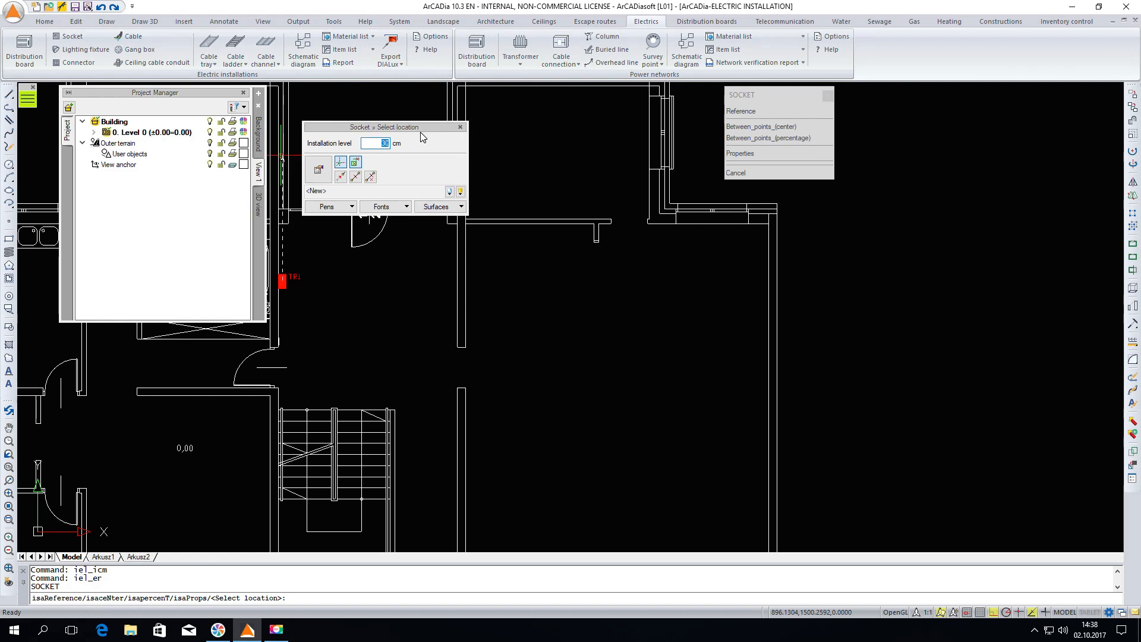
Step: Set the socket type to LEGRAND/cariva/pojedyncze/z uziemieniem 773624 [2] from the standard library and accept the properties
left_click(316, 171)
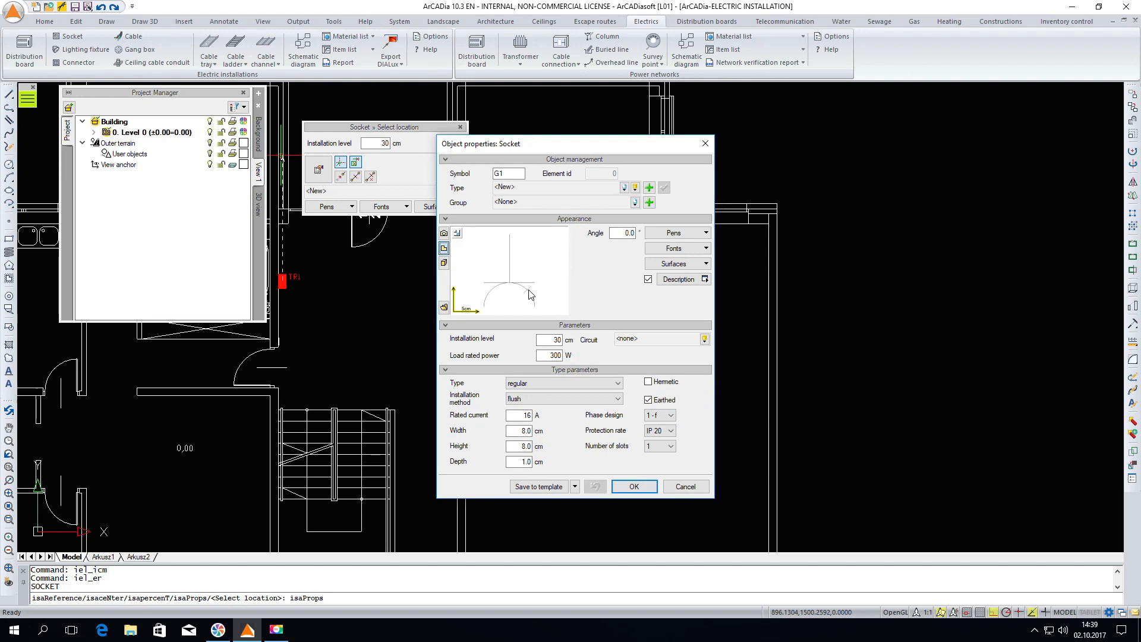
left_click(635, 188)
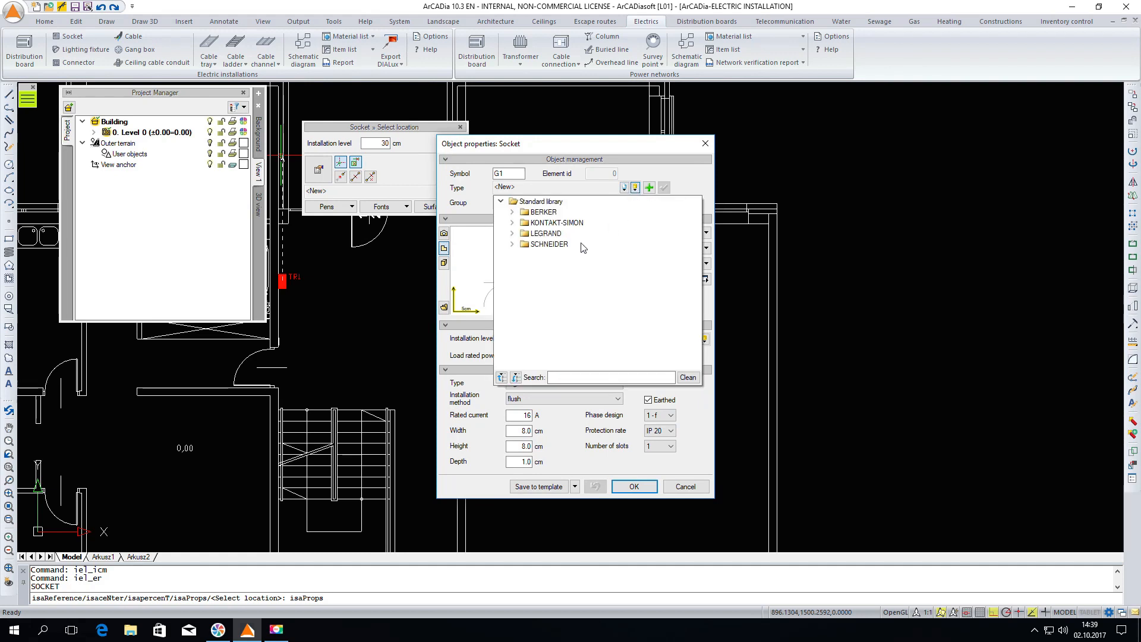
left_click(513, 234)
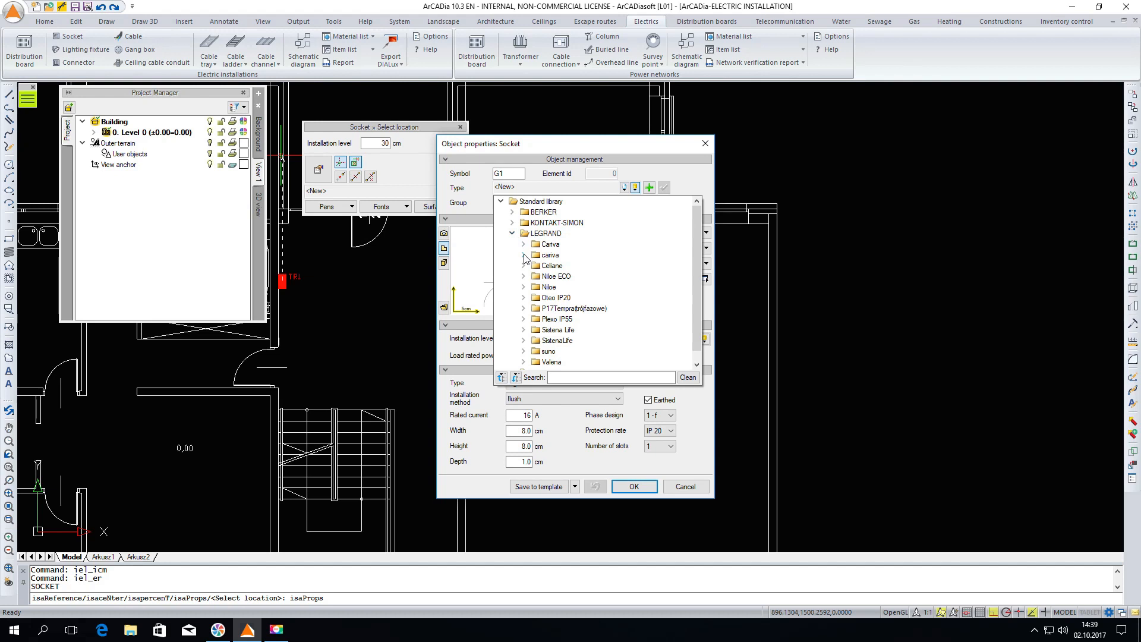
left_click(523, 254)
left_click(535, 266)
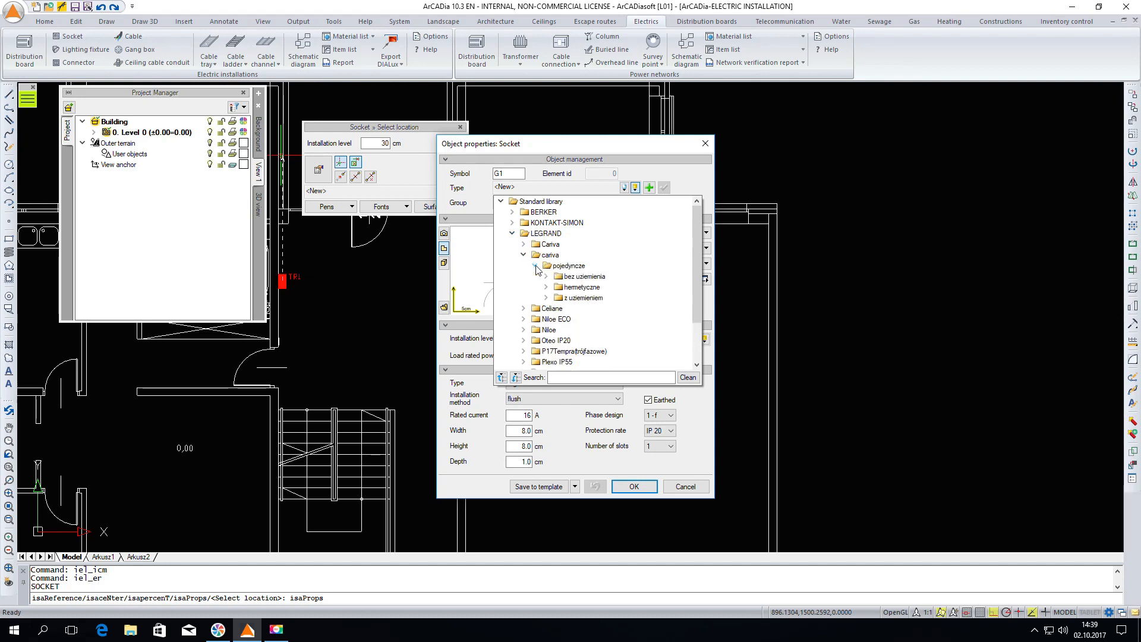
left_click(546, 298)
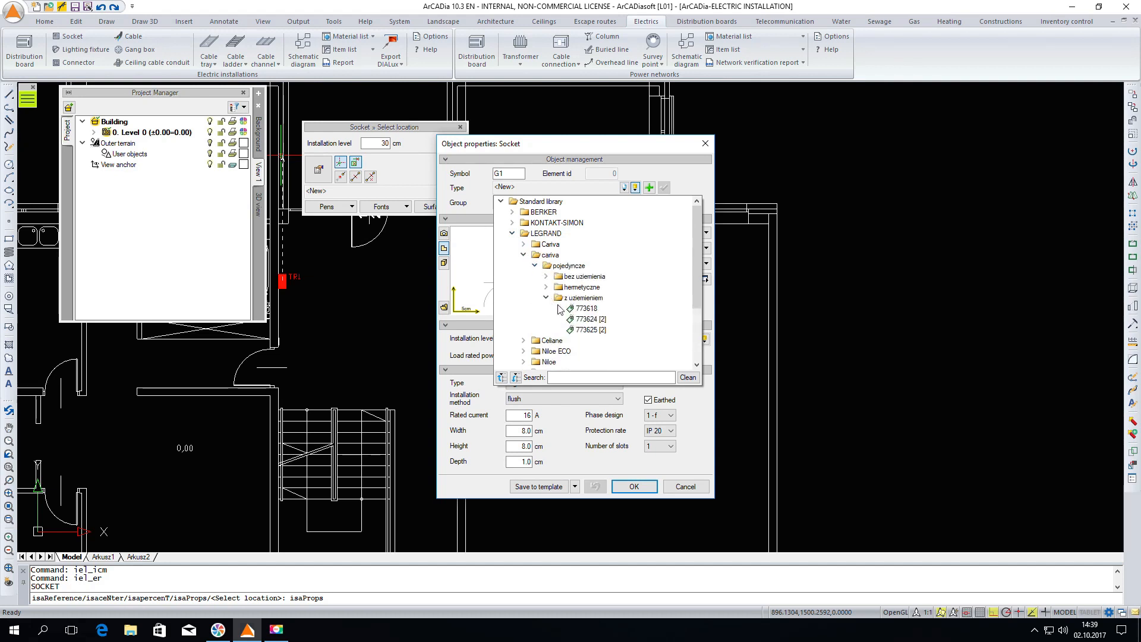
left_click(588, 319)
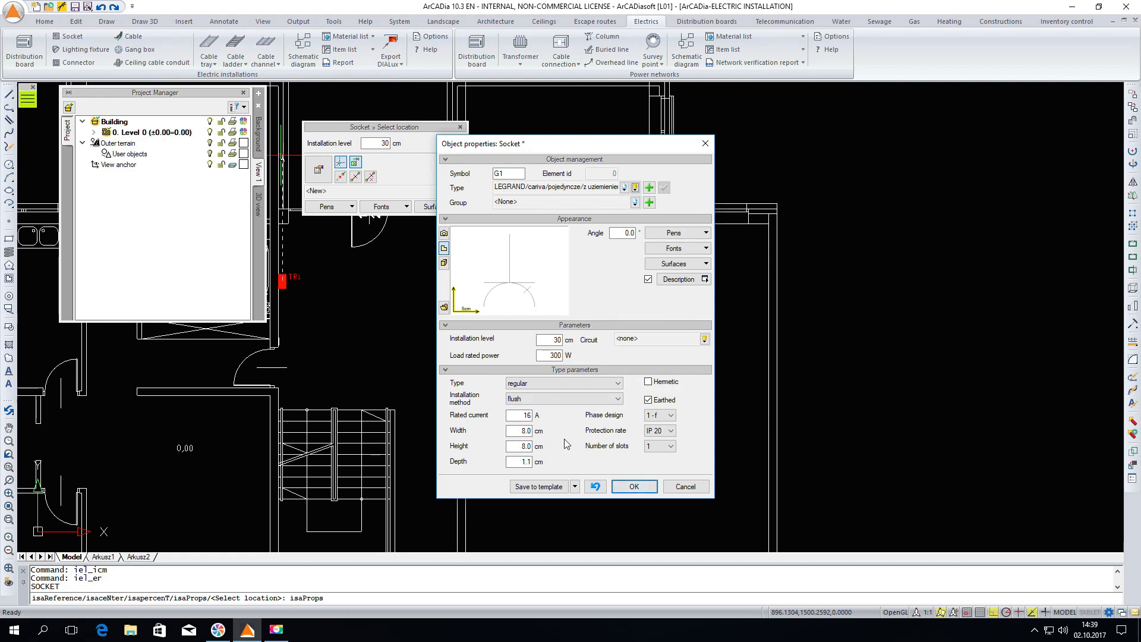
left_click(634, 487)
Step: Place three sockets in the large room, one on the inner wall by the hall and two near opposite ends of the outer wall
scroll(463, 261, "up", 3)
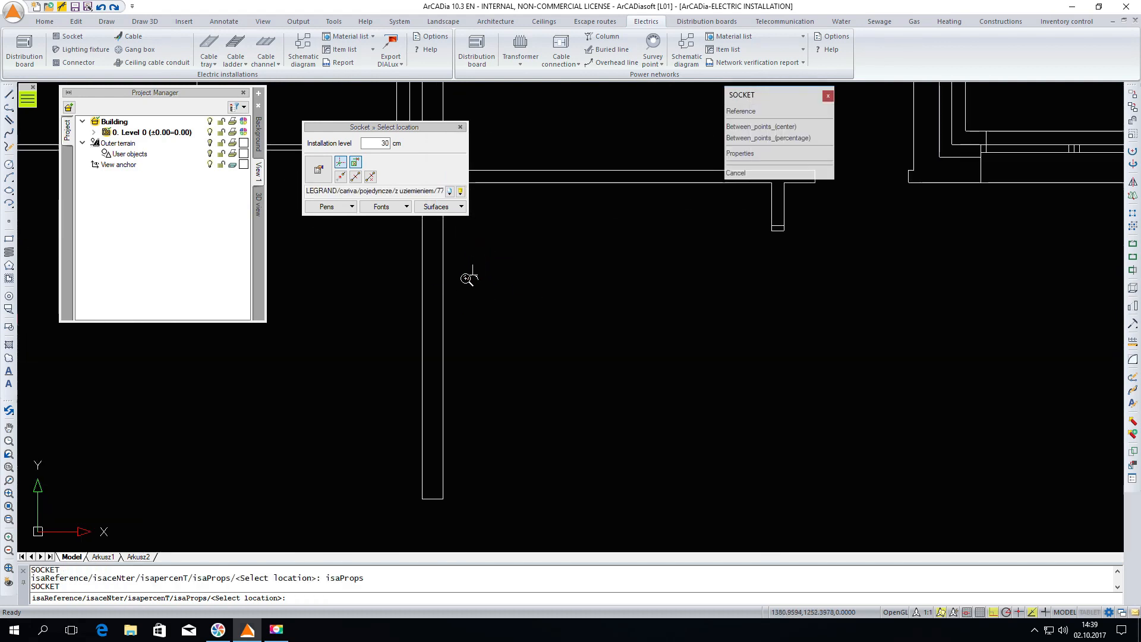
left_click(445, 302)
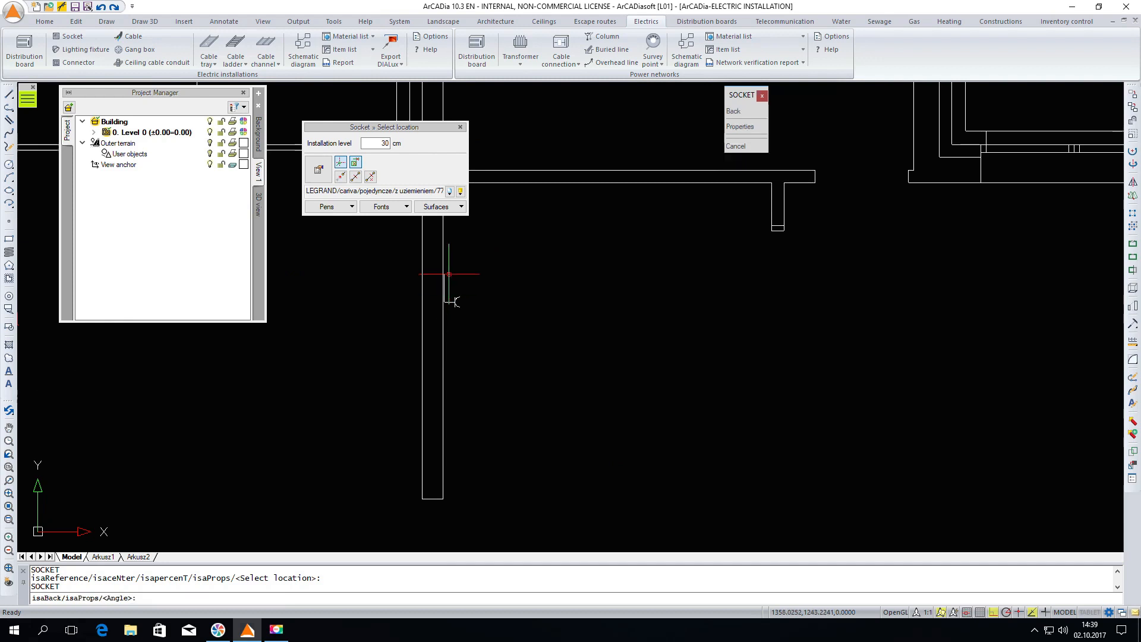
left_click(446, 267)
scroll(626, 280, "up", 2)
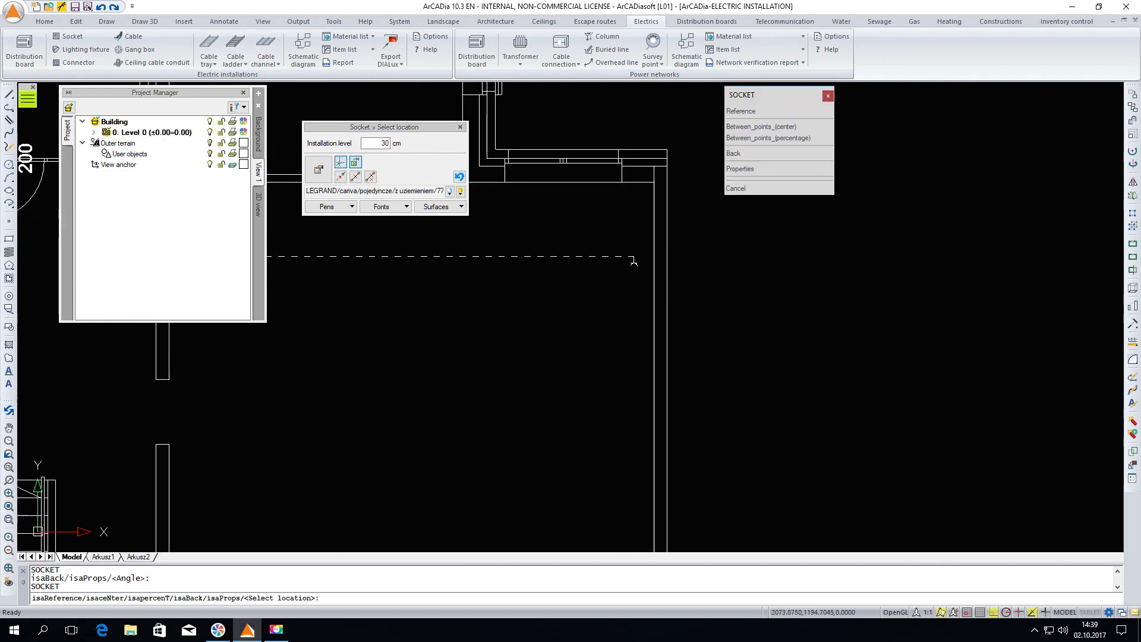
left_click(654, 254)
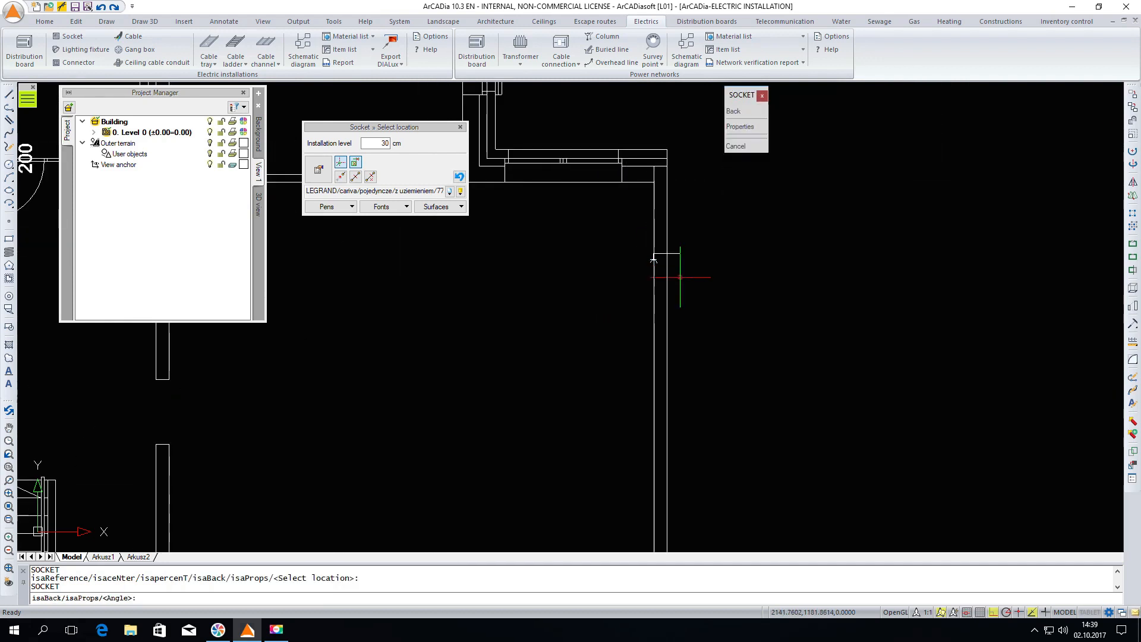
left_click(670, 315)
scroll(625, 257, "down", 3)
scroll(623, 348, "up", 3)
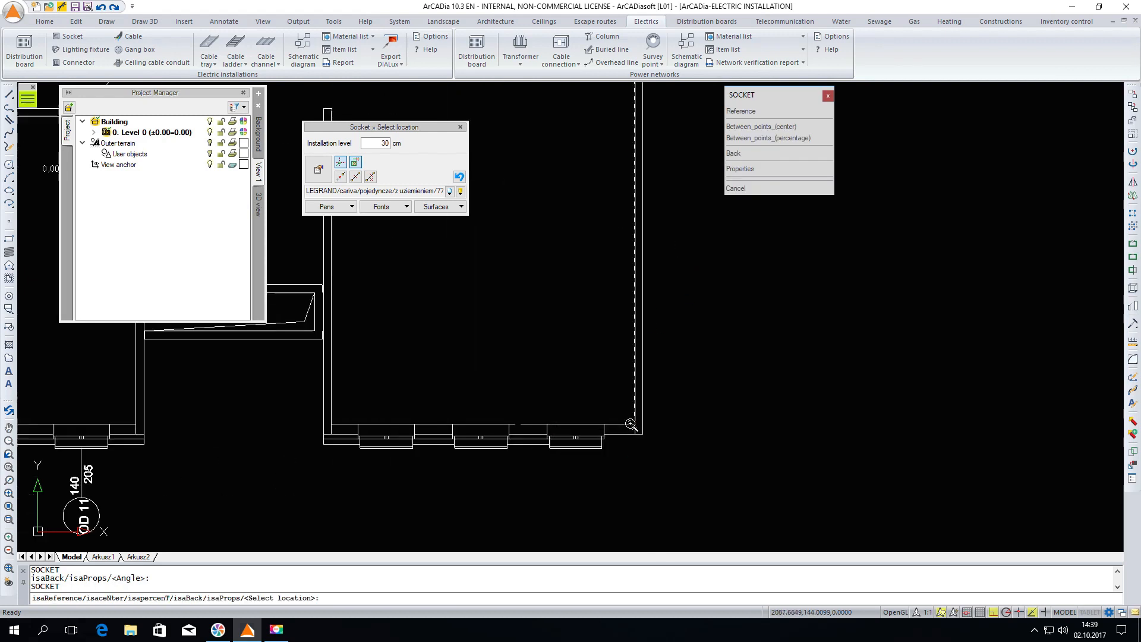
left_click(637, 382)
left_click(645, 387)
key("Escape")
scroll(539, 419, "down", 3)
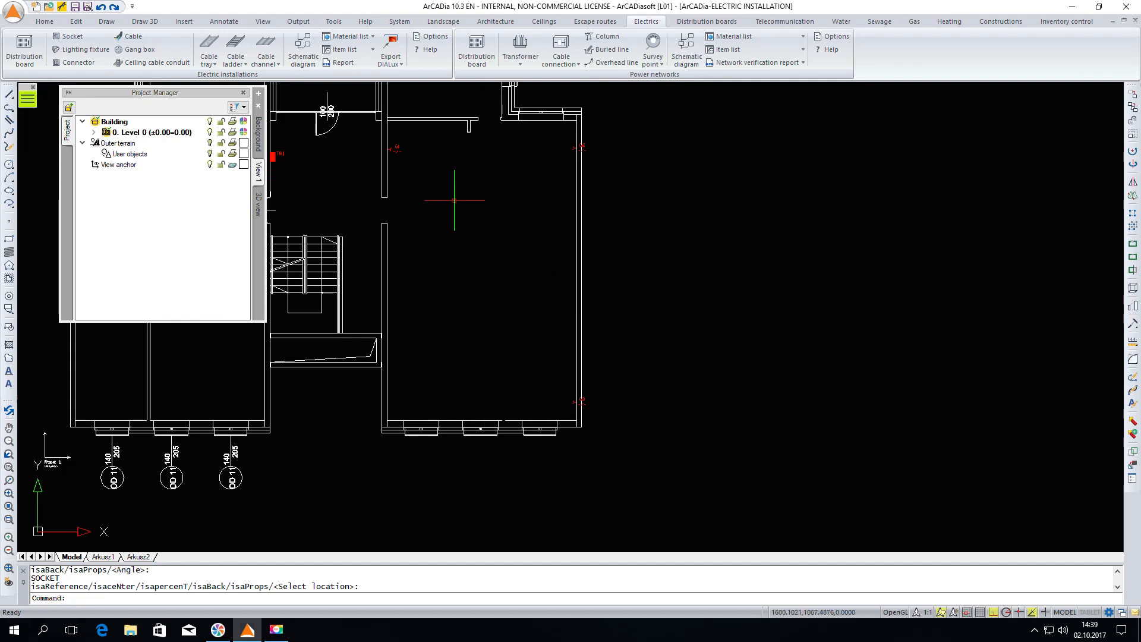
Step: Move the description of the upper outer-wall socket G2 clear of the wall, outside the building
scroll(397, 124, "up", 3)
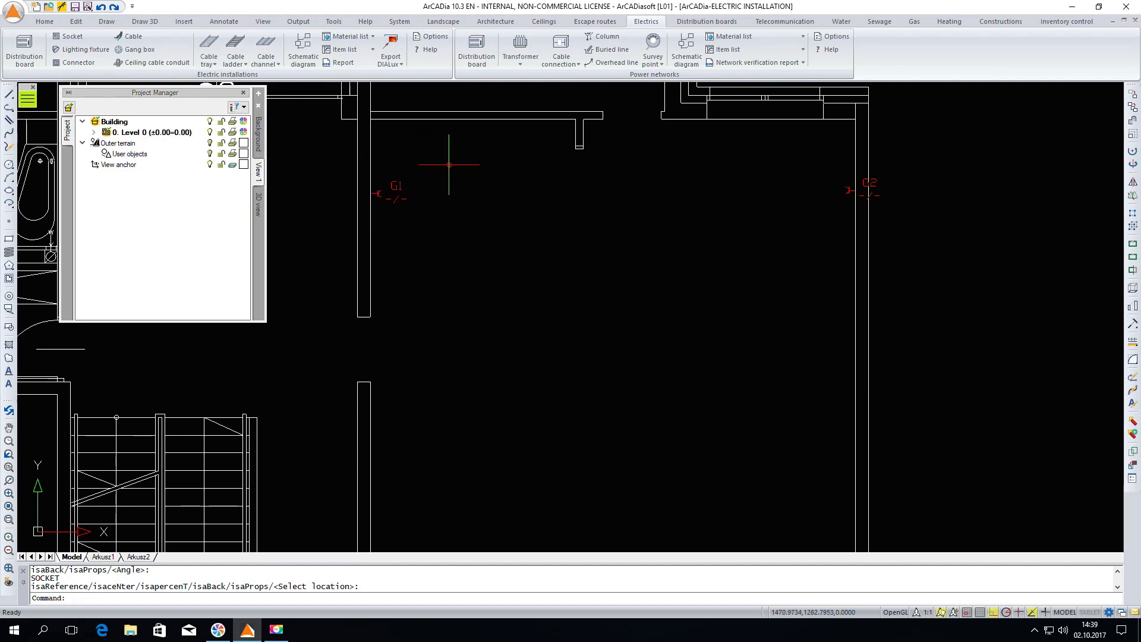
scroll(395, 159, "down", 2)
scroll(695, 162, "up", 2)
scroll(693, 159, "down", 3)
scroll(698, 427, "up", 3)
scroll(698, 428, "down", 3)
scroll(564, 142, "down", 1)
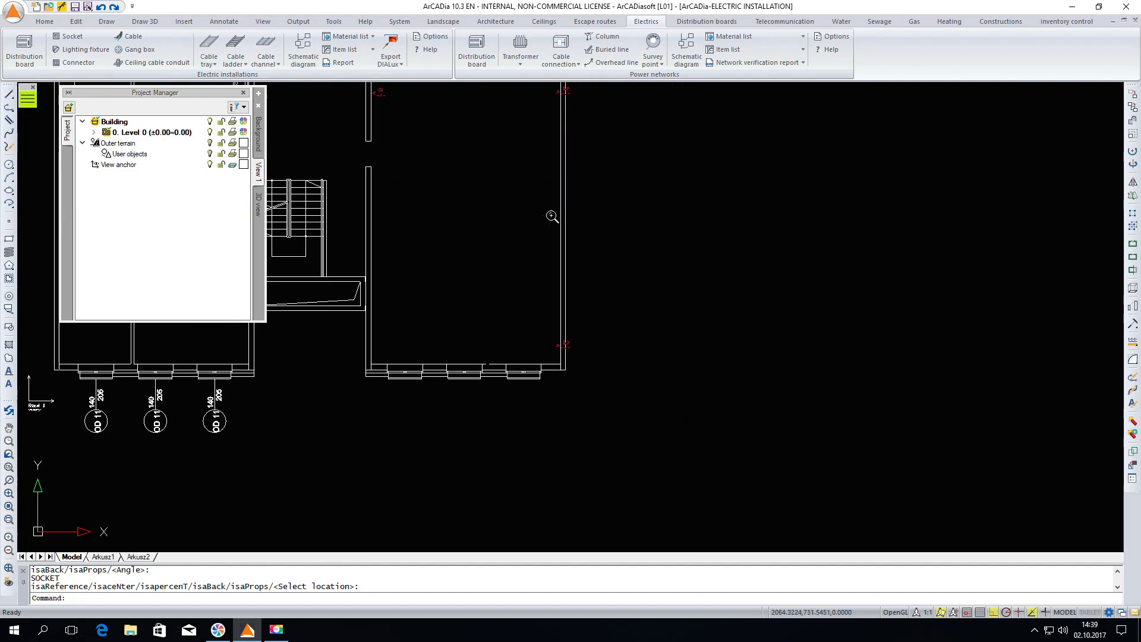
middle_click_drag(563, 154, 554, 217)
scroll(555, 169, "up", 2)
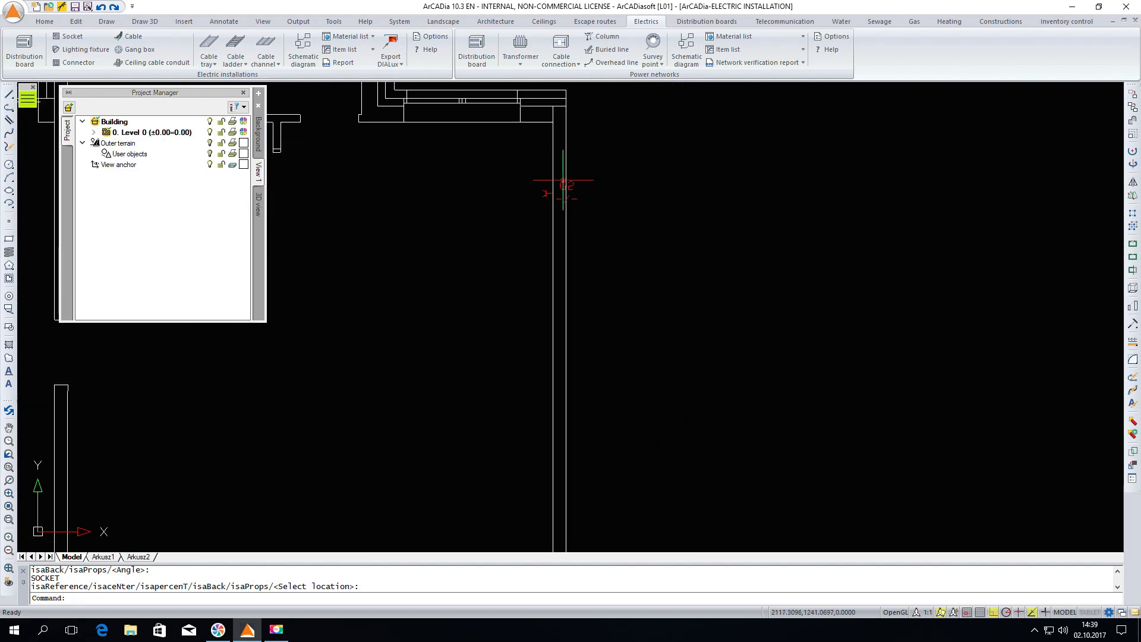
left_click(562, 190)
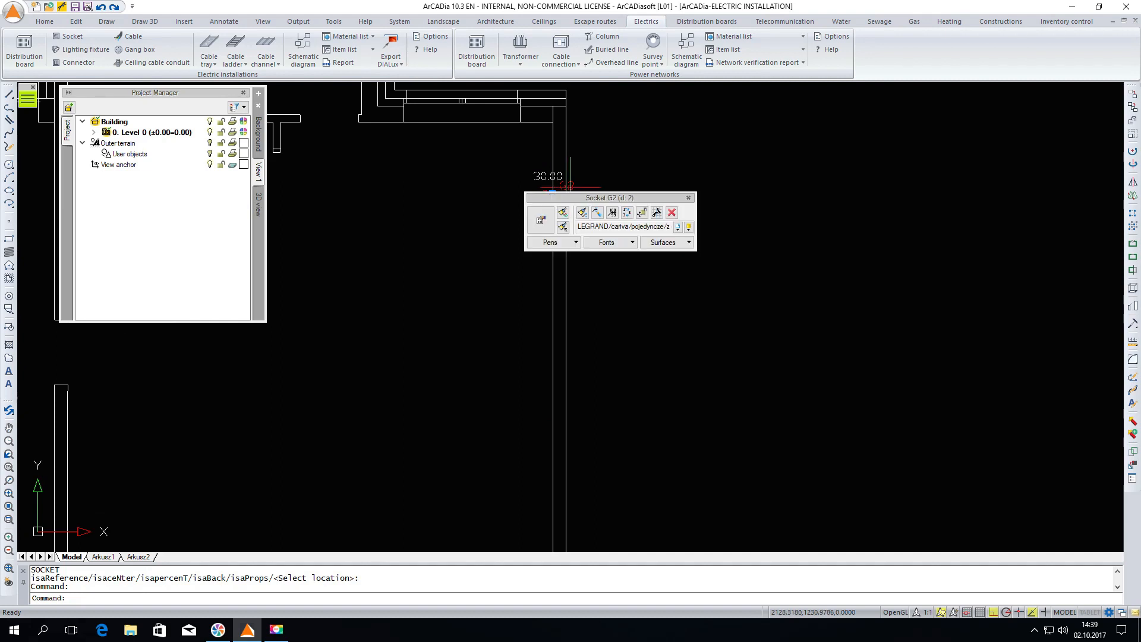
left_click_drag(564, 200, 374, 127)
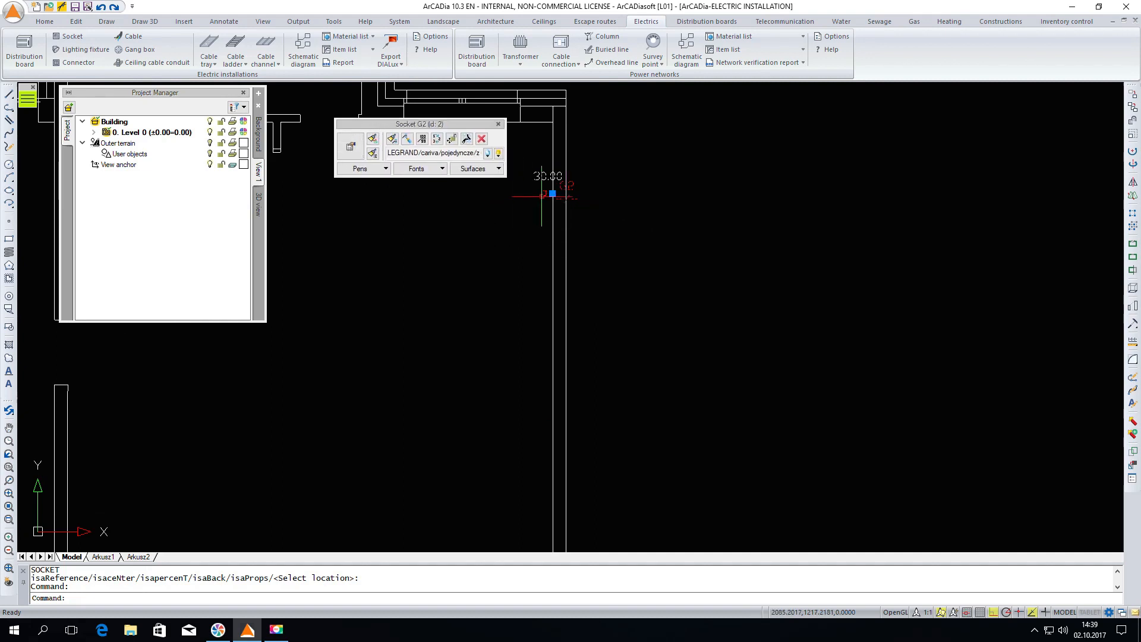
left_click(552, 193)
scroll(580, 185, "down", 3)
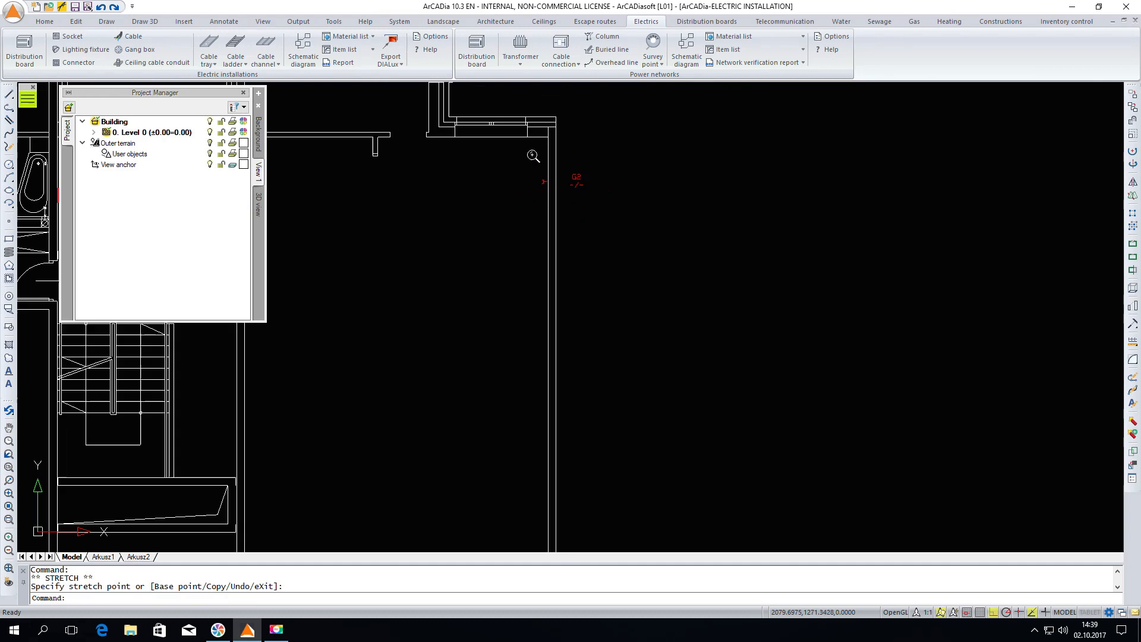
Step: Move the description of the lower outer-wall socket G3 outside the building in the same way
scroll(551, 427, "up", 4)
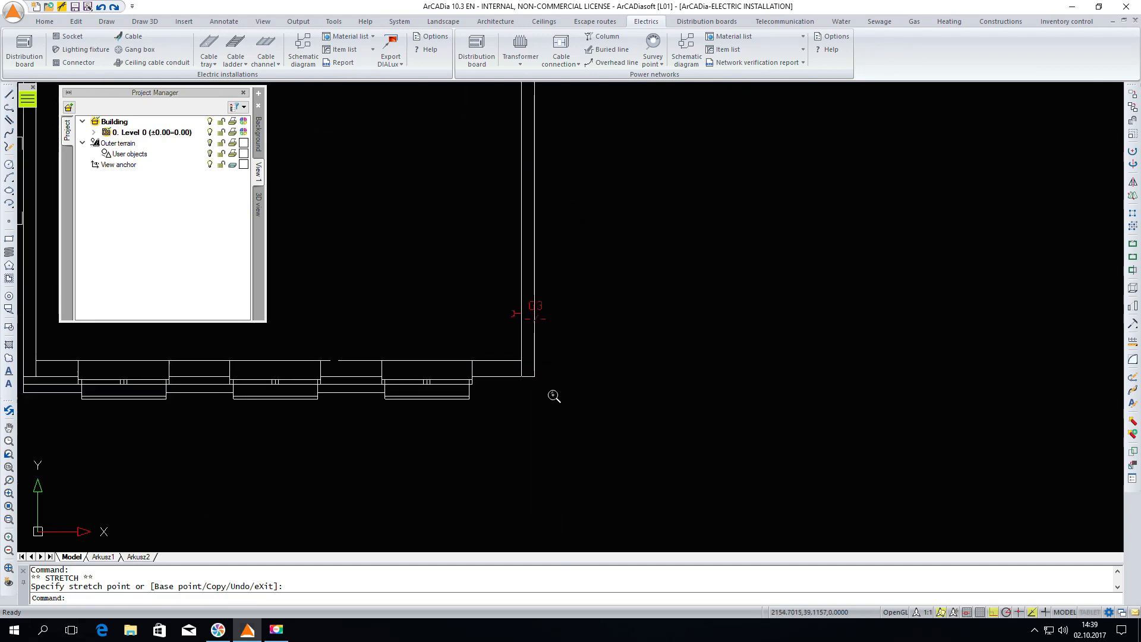
left_click(529, 309)
left_click(521, 314)
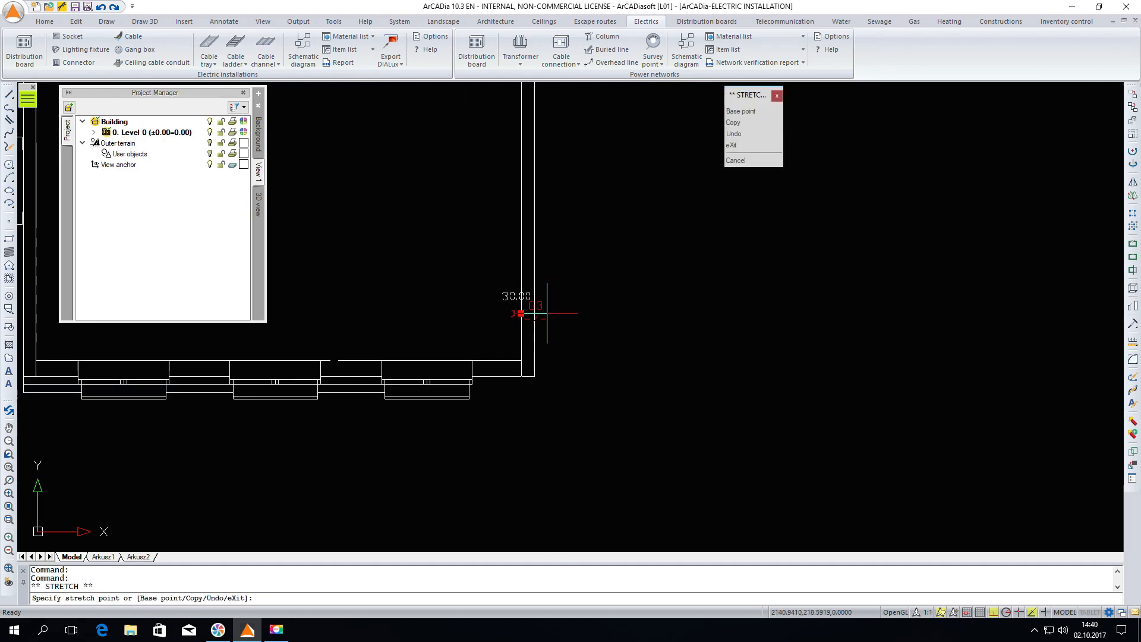
scroll(549, 313, "down", 3)
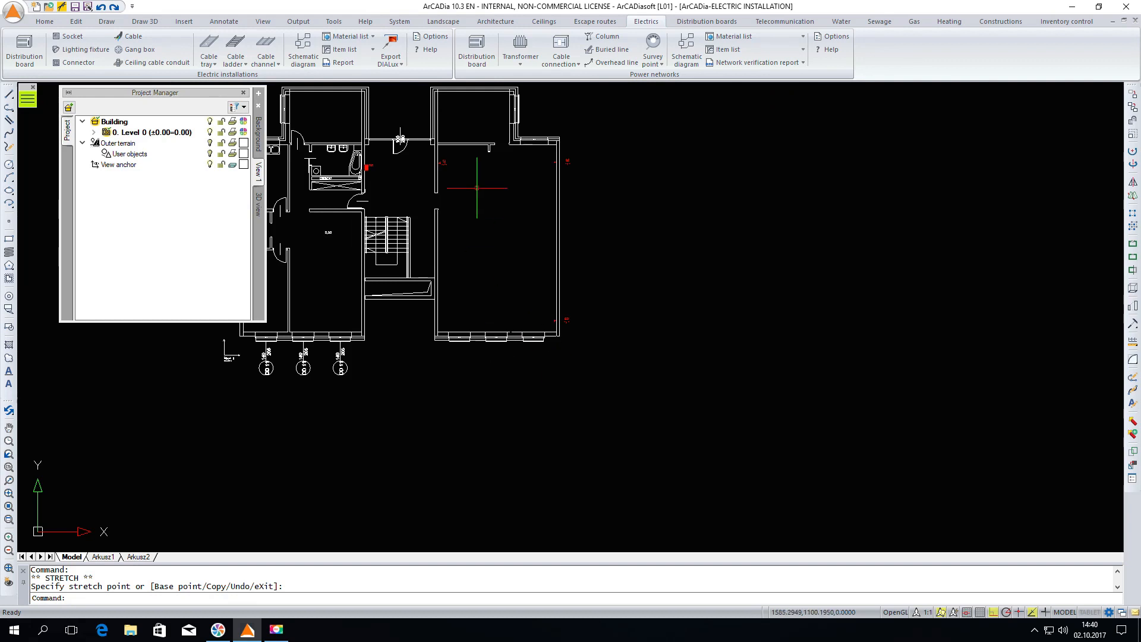
Step: Select the large room's three sockets together and assign them to circuit 1 (Socket) of distribution board TR1
scroll(456, 141, "up", 4)
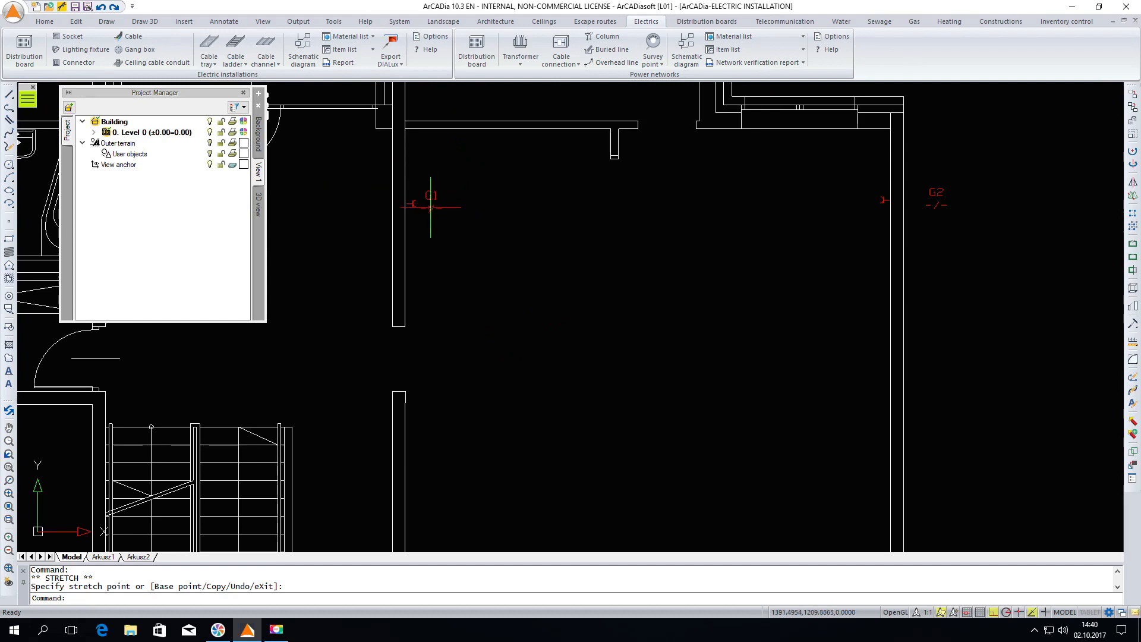
scroll(431, 207, "down", 3)
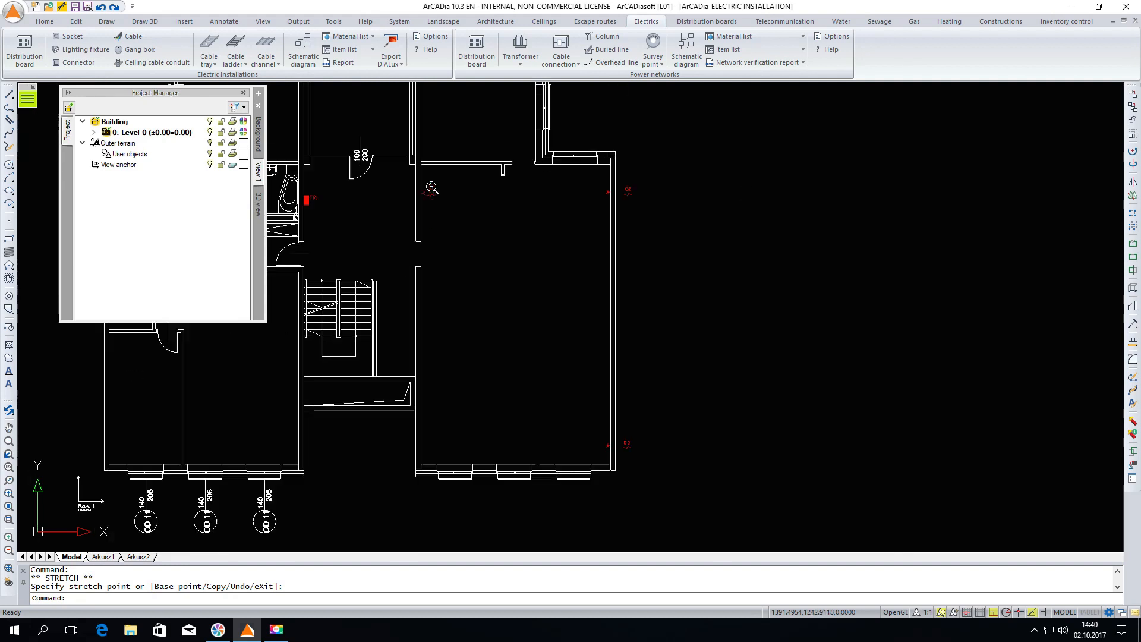
key("Escape")
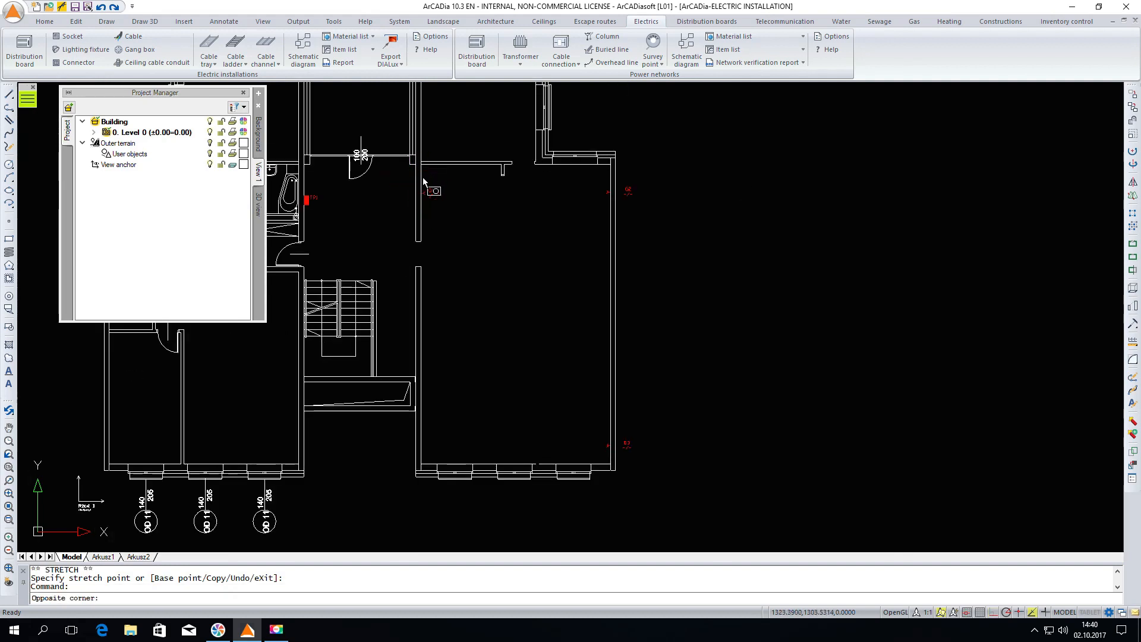
left_click(409, 170)
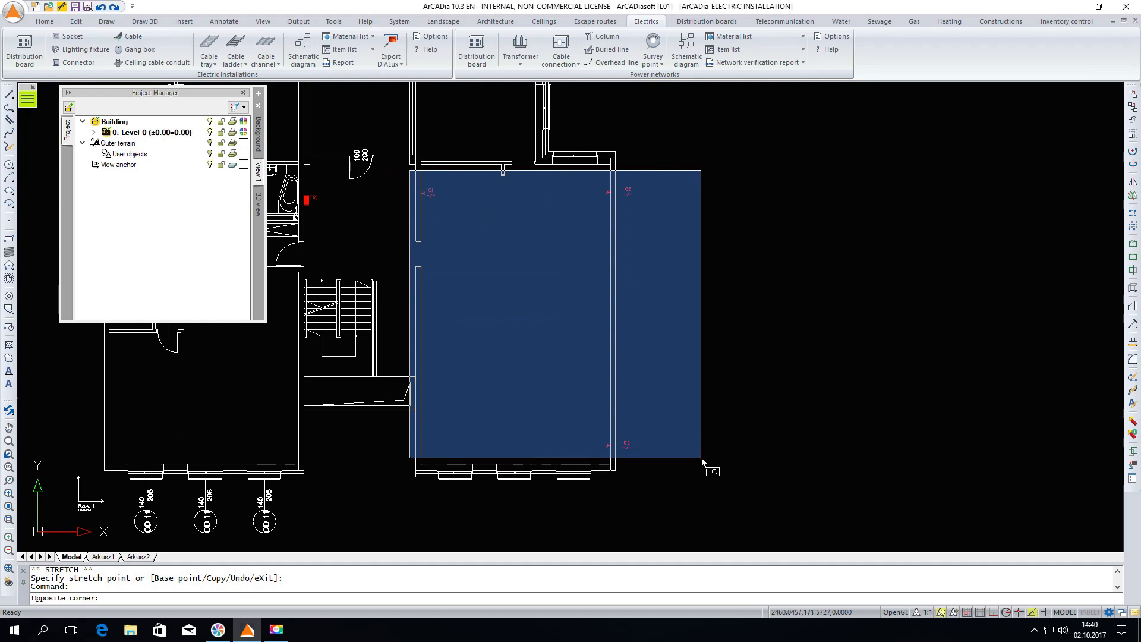
left_click(707, 464)
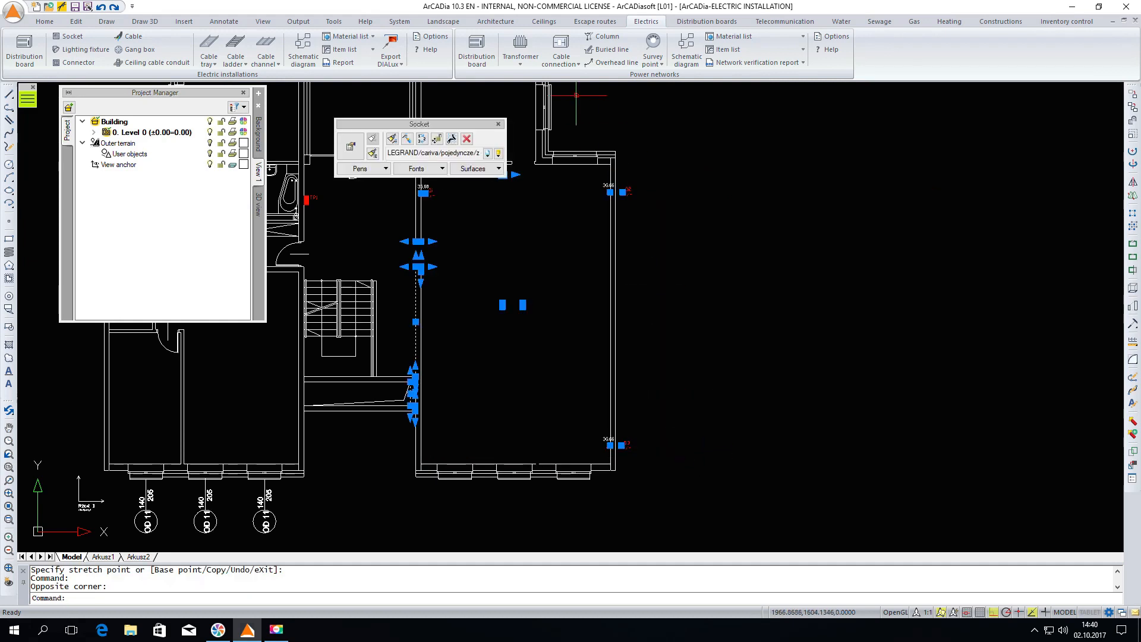
left_click(351, 145)
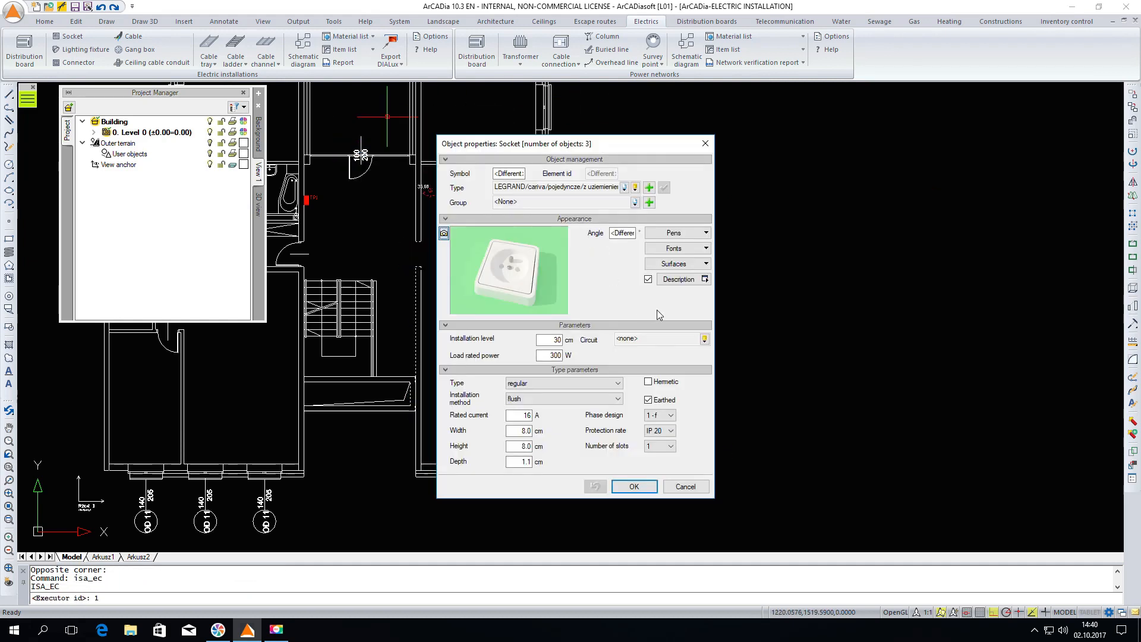
left_click(704, 338)
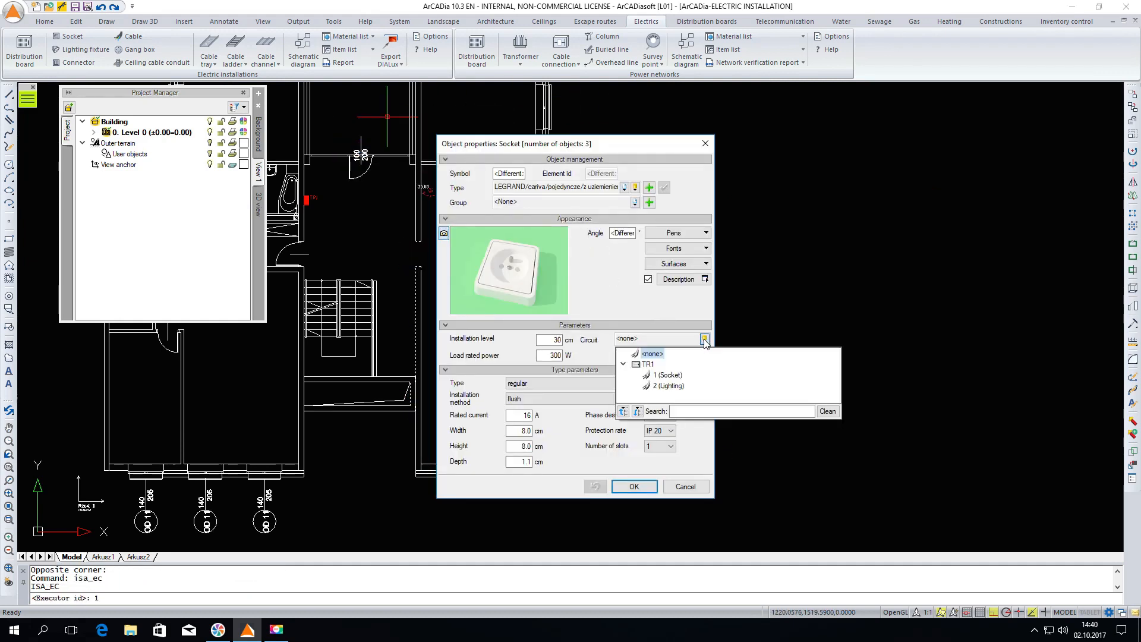
left_click(669, 375)
left_click(634, 486)
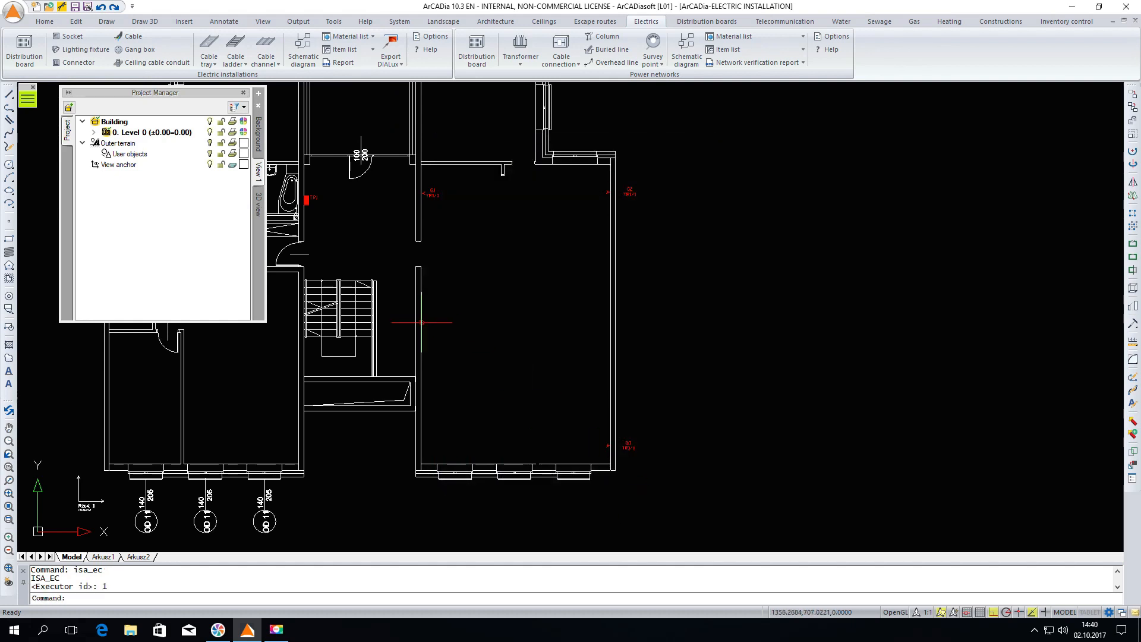
Step: Assign the 16A fast installation fuse (Bezpiecznik, instalacyjny, szybki) from the standard library as protection of distribution board TR1's Socket circuit
scroll(466, 229, "up", 3)
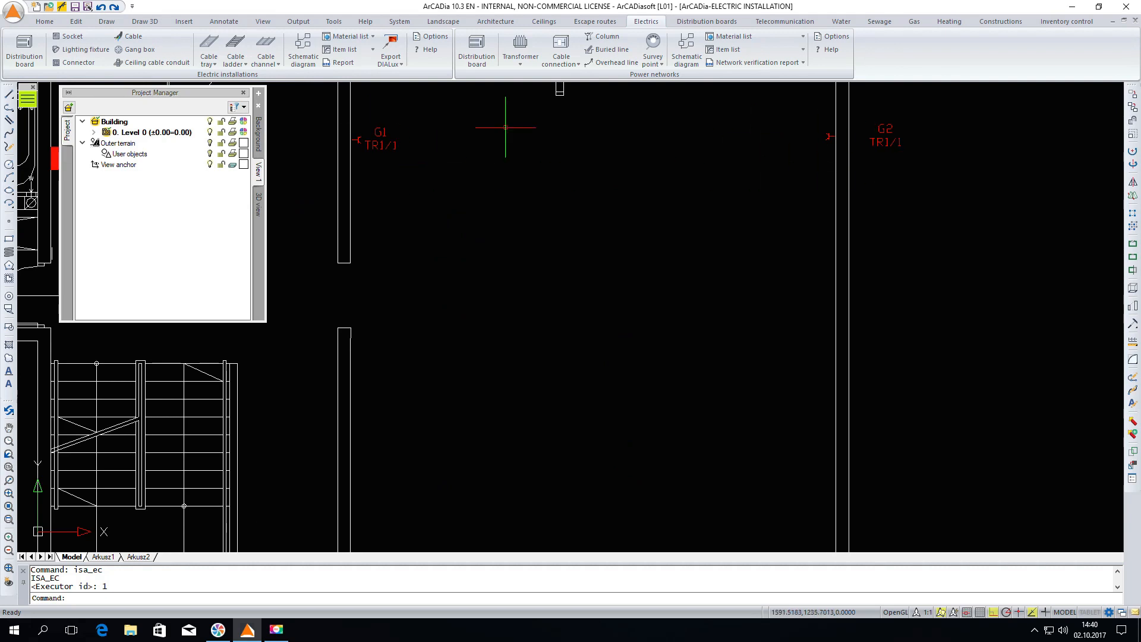
scroll(553, 202, "down", 3)
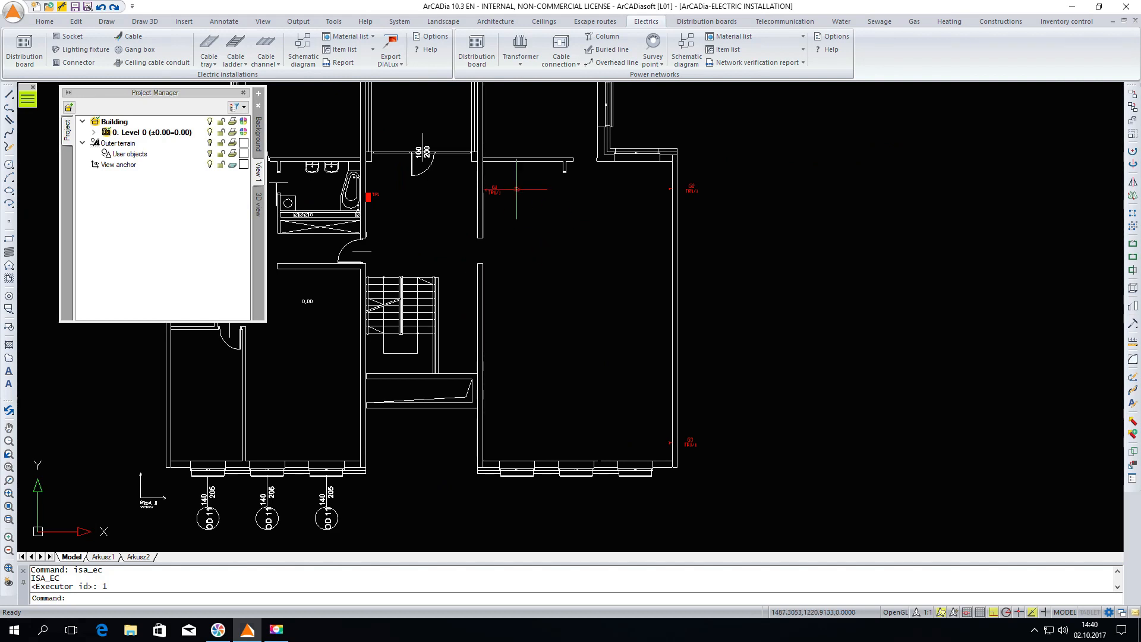
scroll(369, 182, "up", 4)
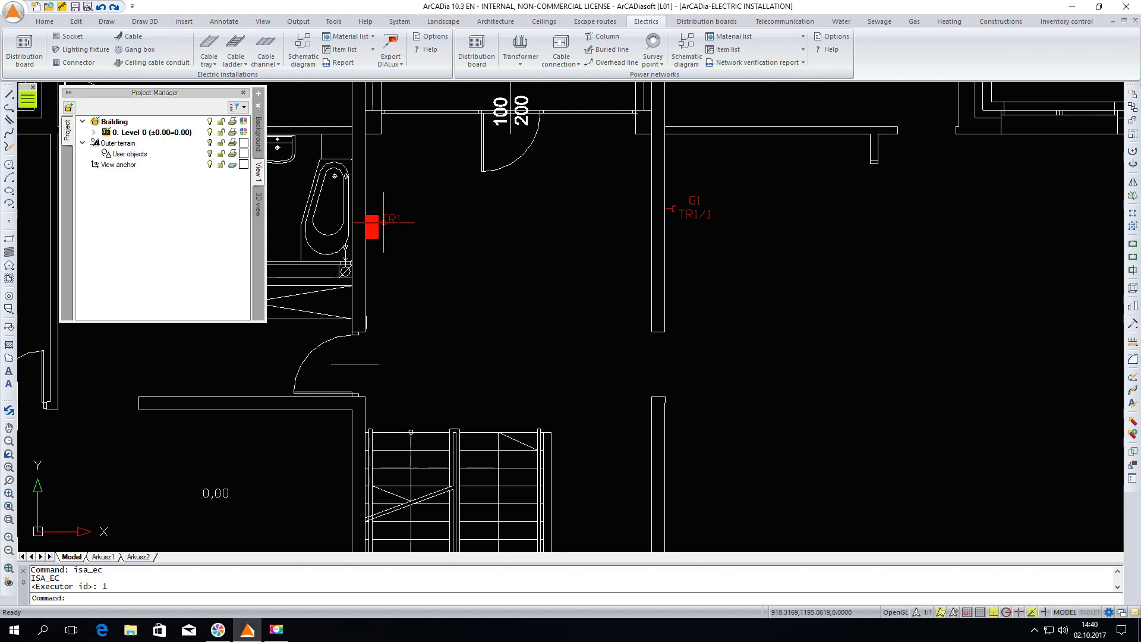
double_click(384, 220)
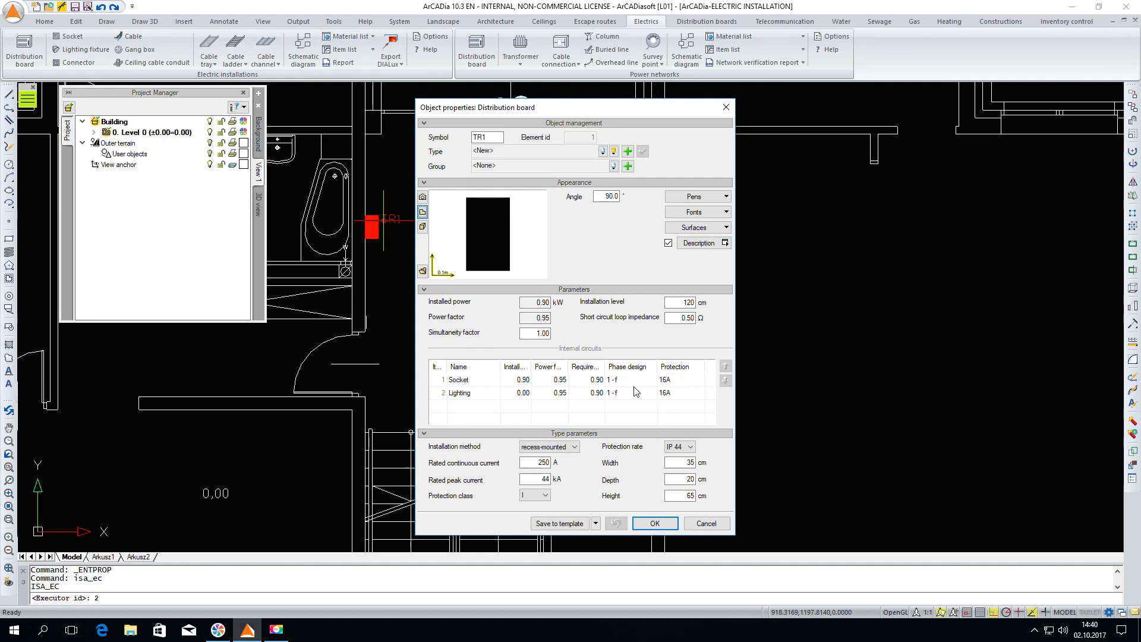
double_click(675, 382)
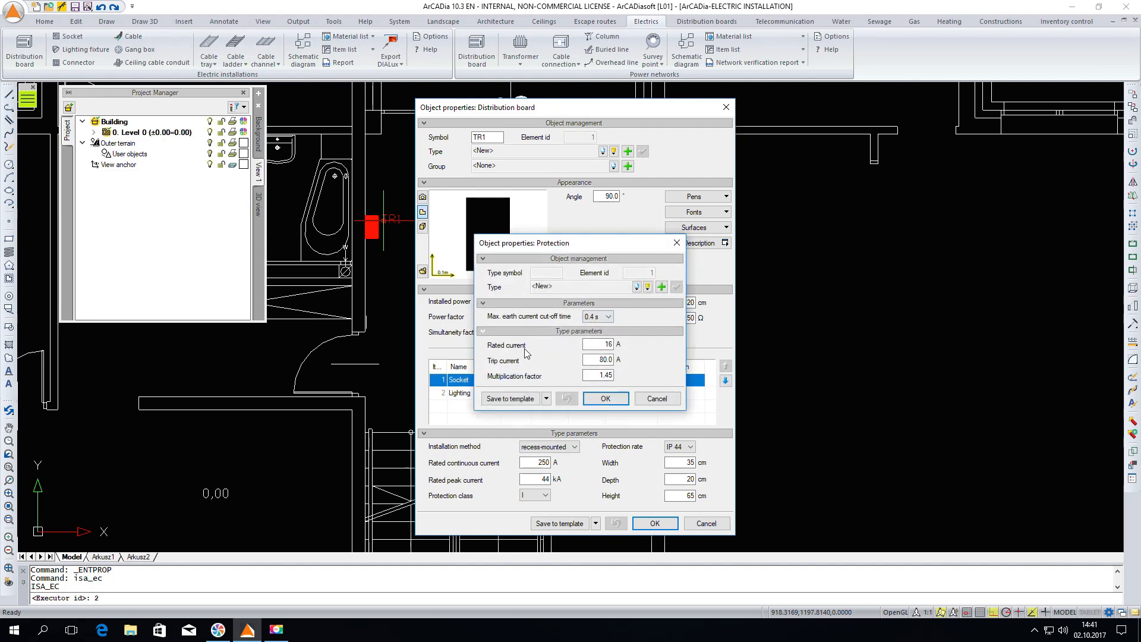
left_click(647, 286)
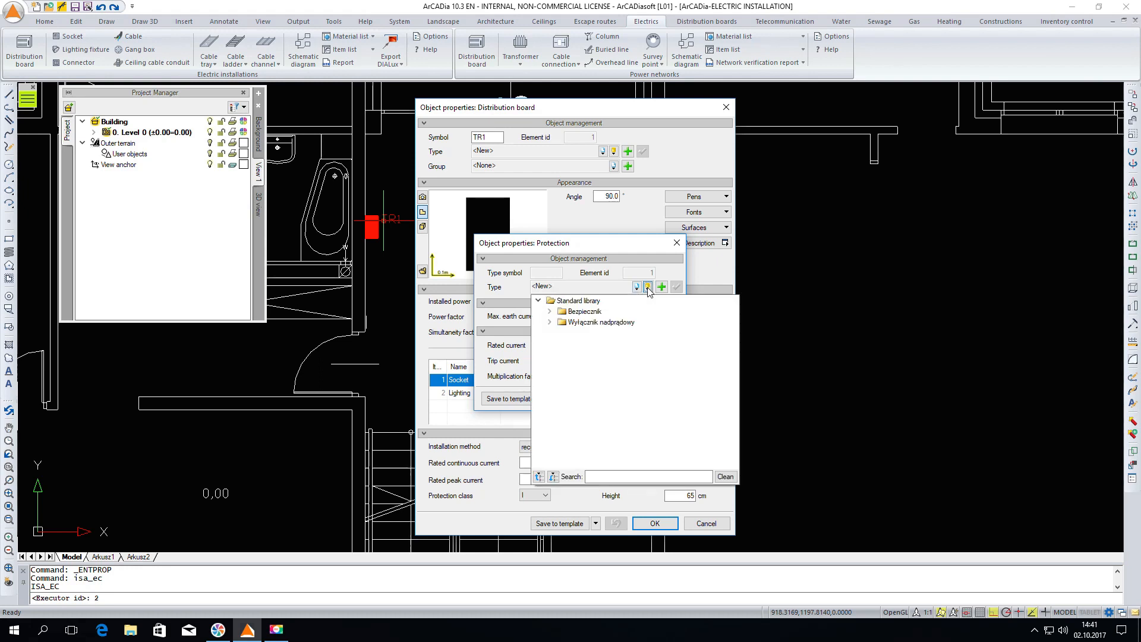
left_click(550, 311)
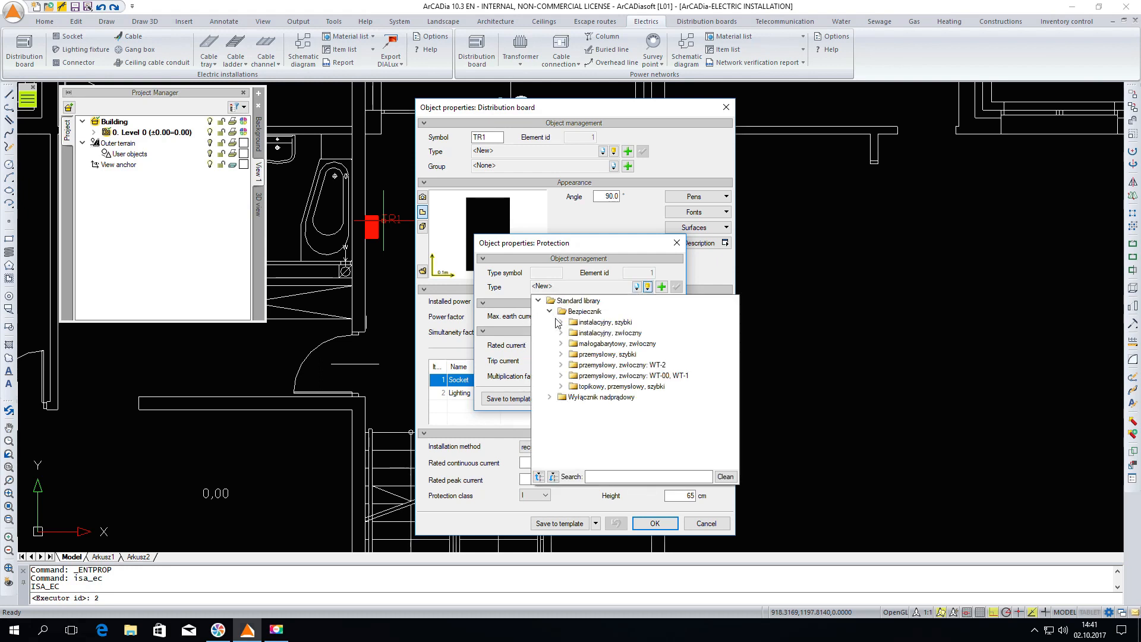
left_click(558, 323)
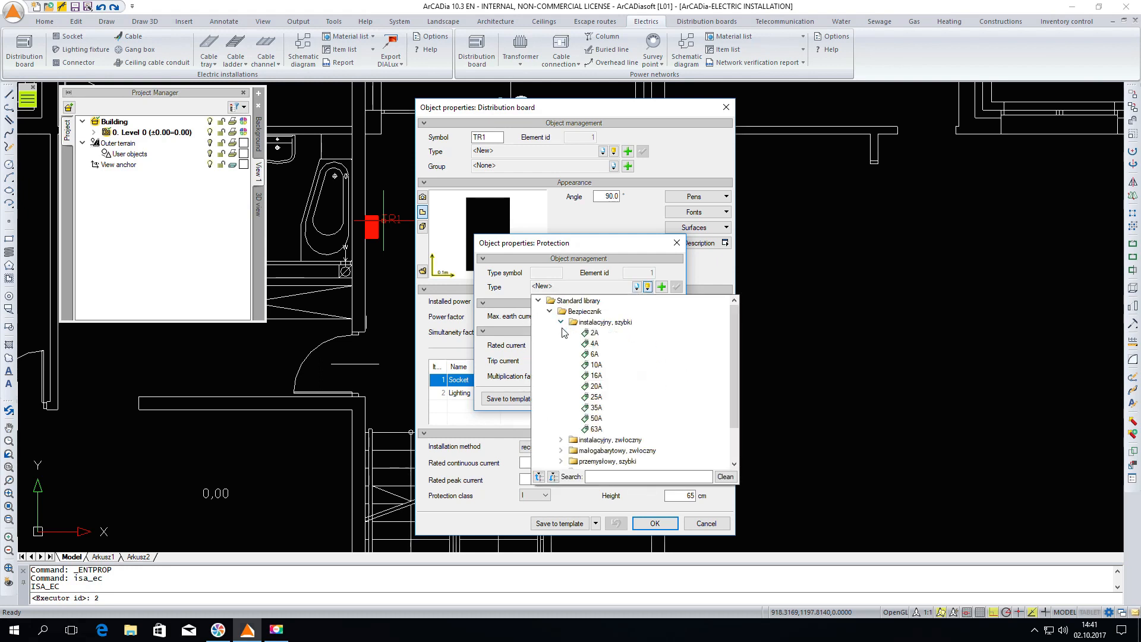
double_click(591, 376)
left_click(621, 399)
Step: Give TR1's Lighting circuit the 16A fast installation fuse (instalacyjny, szybki) from the project's types and accept the board's properties
double_click(680, 395)
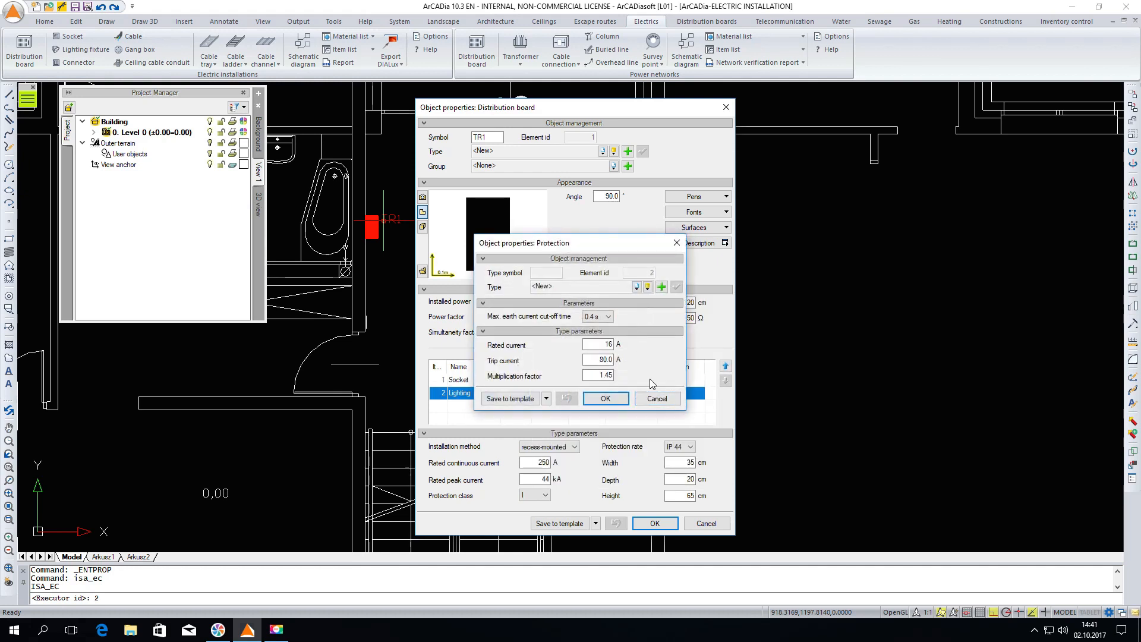
left_click(636, 288)
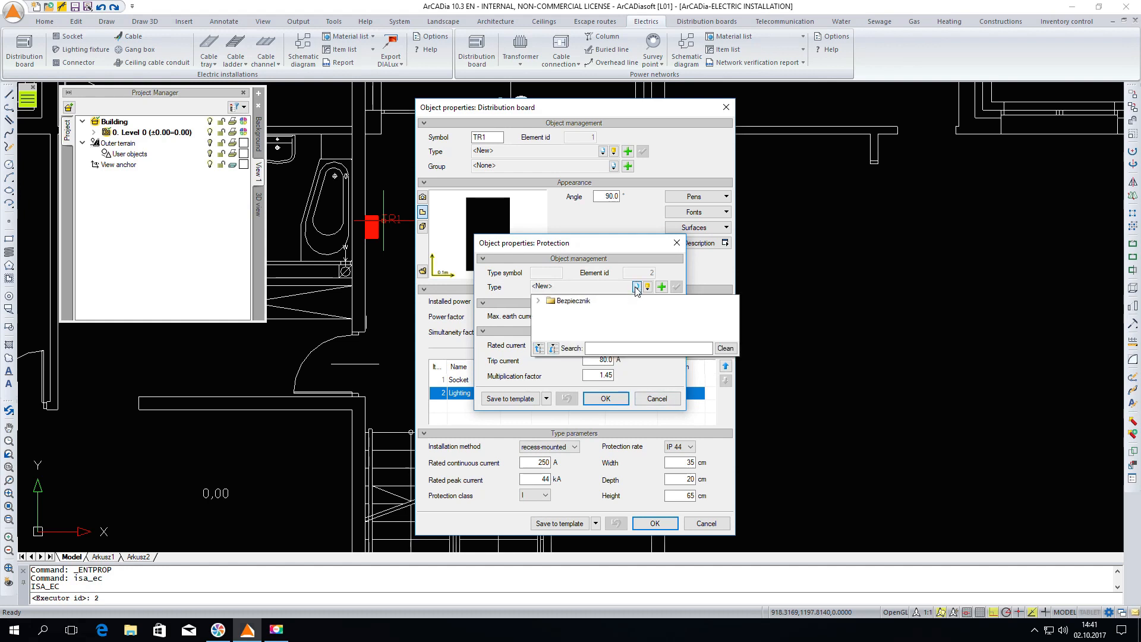
left_click(538, 301)
left_click(551, 312)
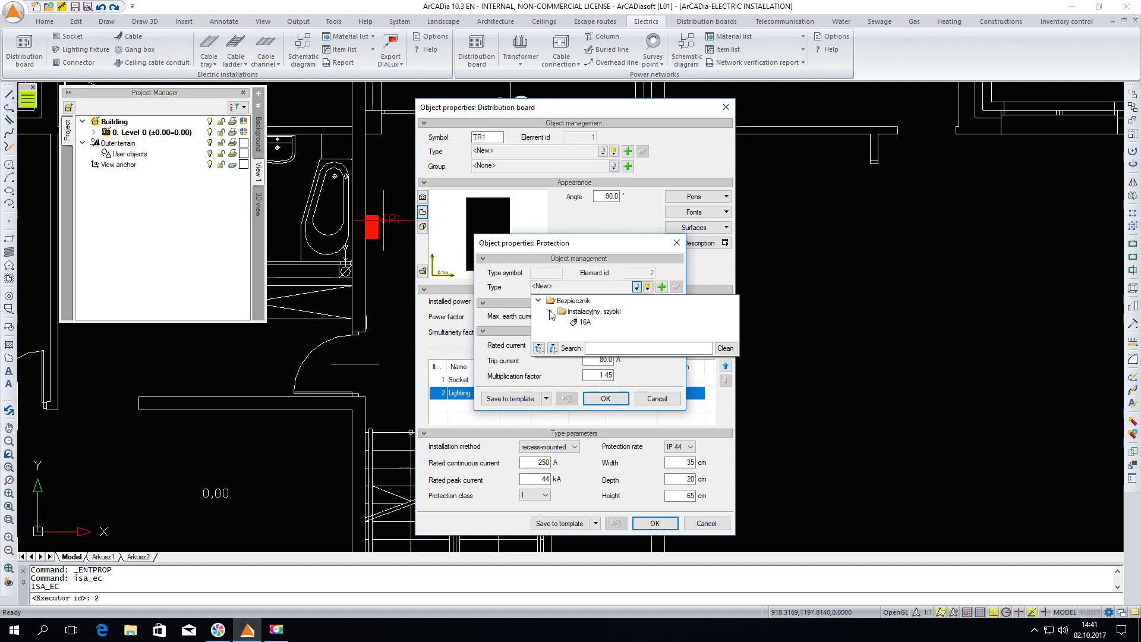
double_click(581, 323)
left_click(606, 399)
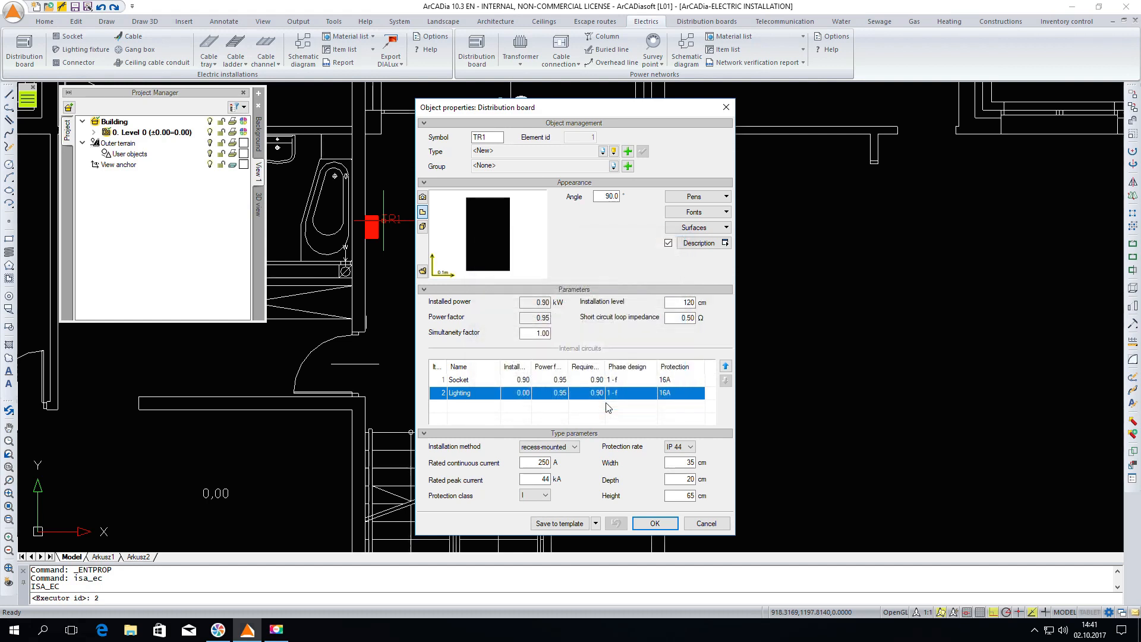
left_click(663, 529)
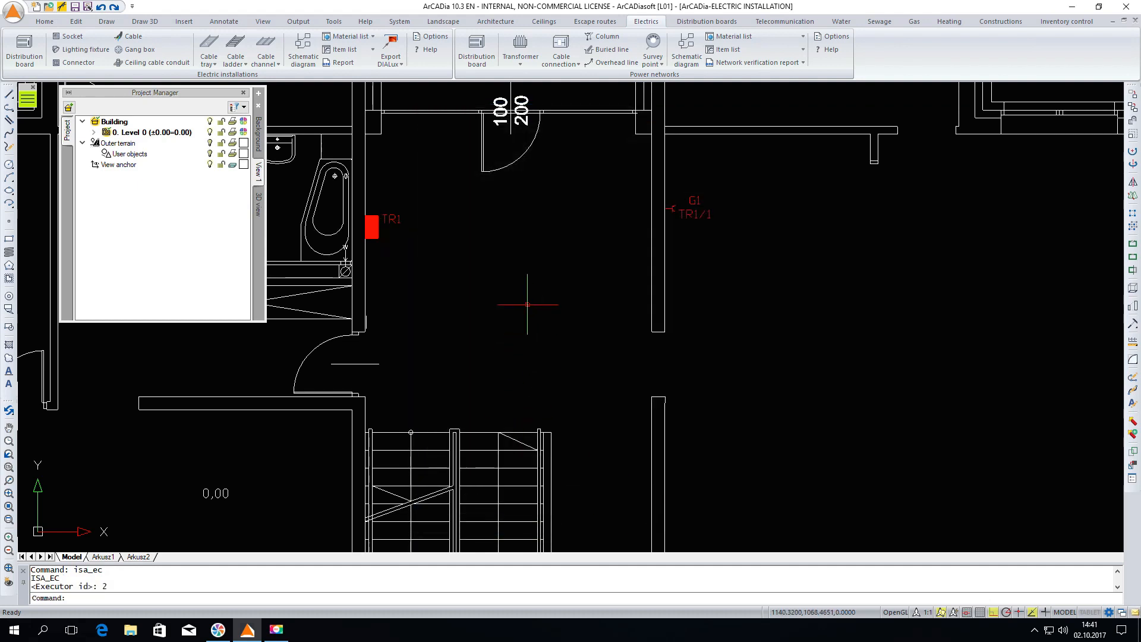
Step: Start inserting a lighting fixture with the library type ELGO/Clix/KS-113
scroll(420, 282, "down", 3)
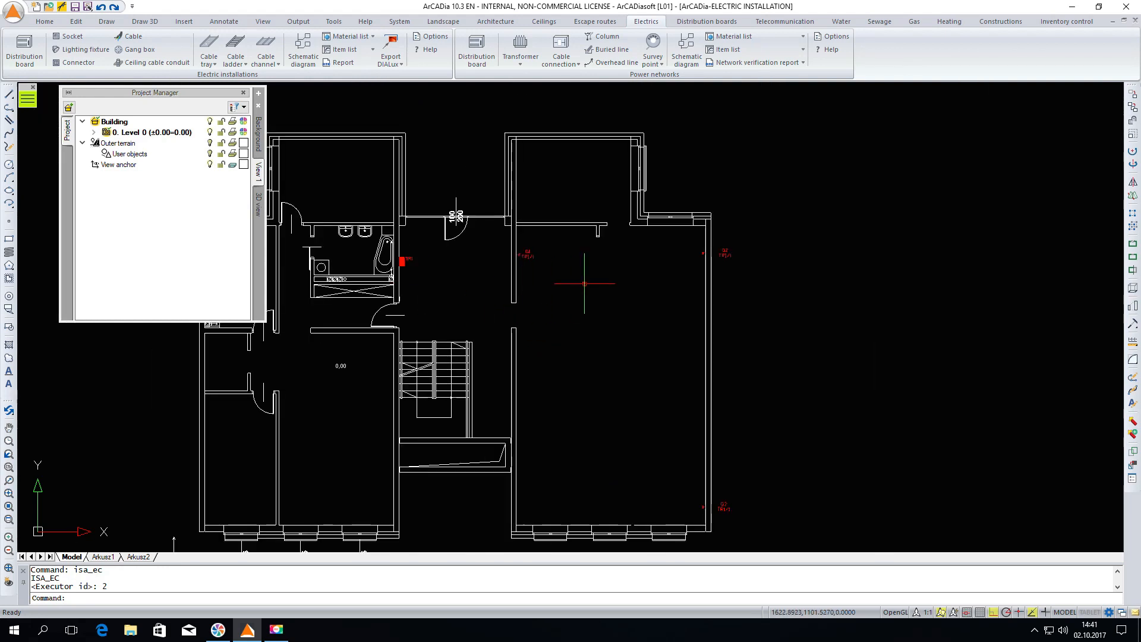
left_click(84, 49)
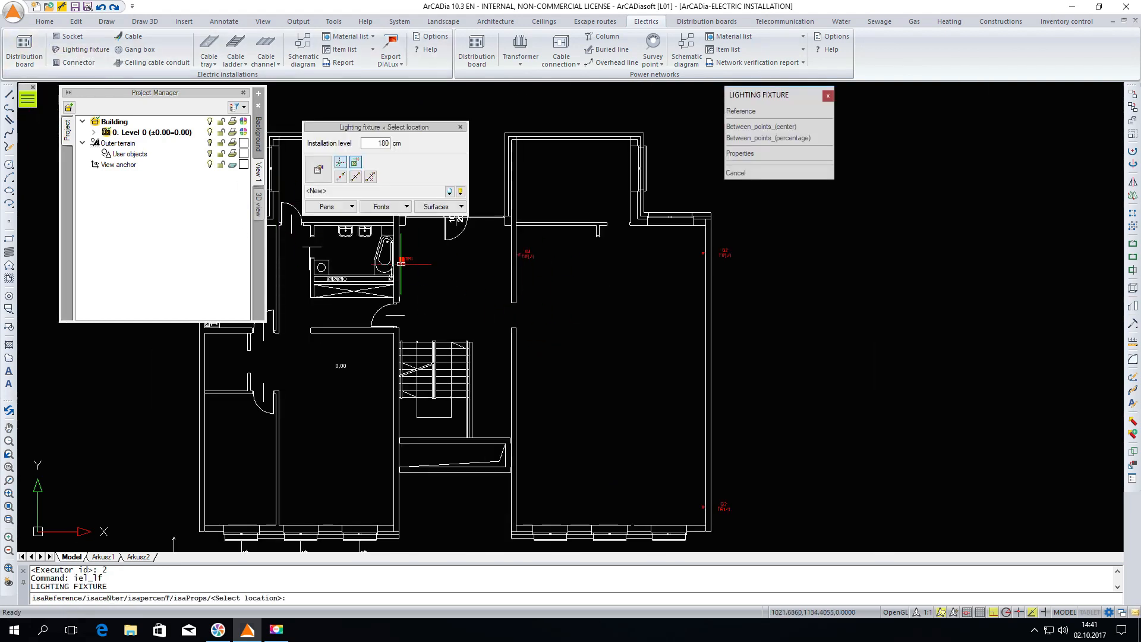
left_click(319, 169)
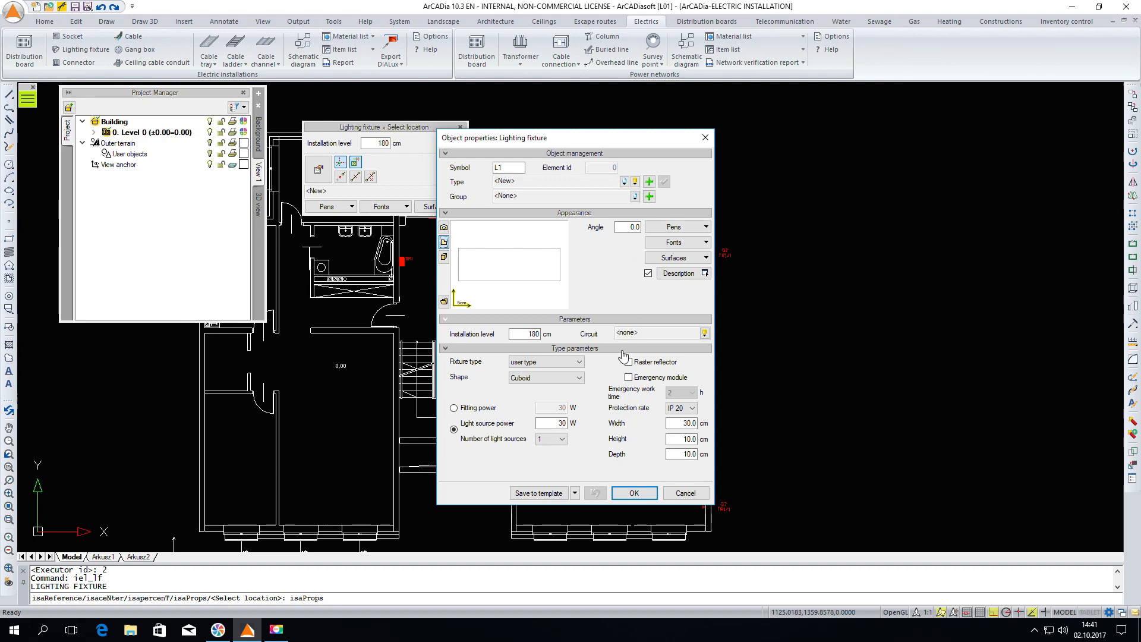
left_click(636, 182)
left_click(512, 217)
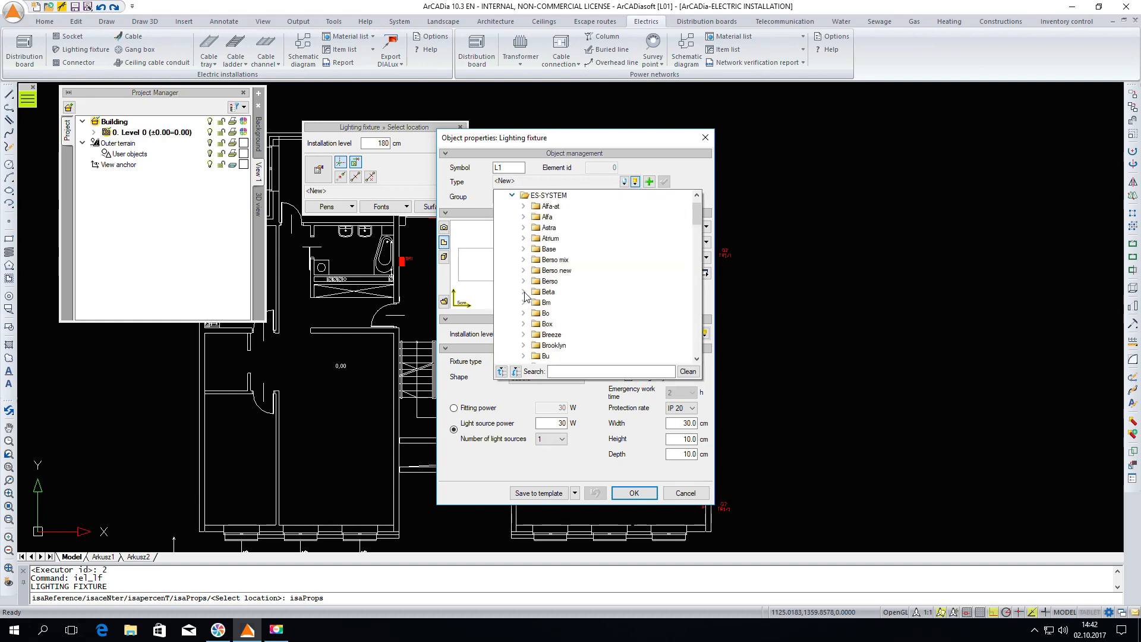
scroll(532, 298, "up", 1)
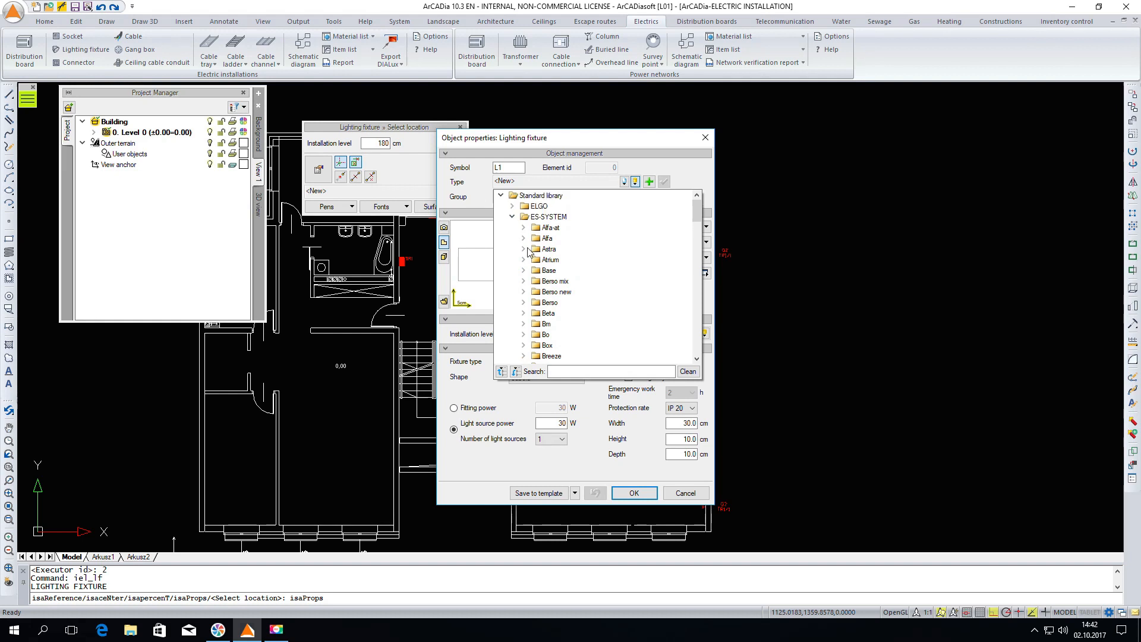
left_click(511, 207)
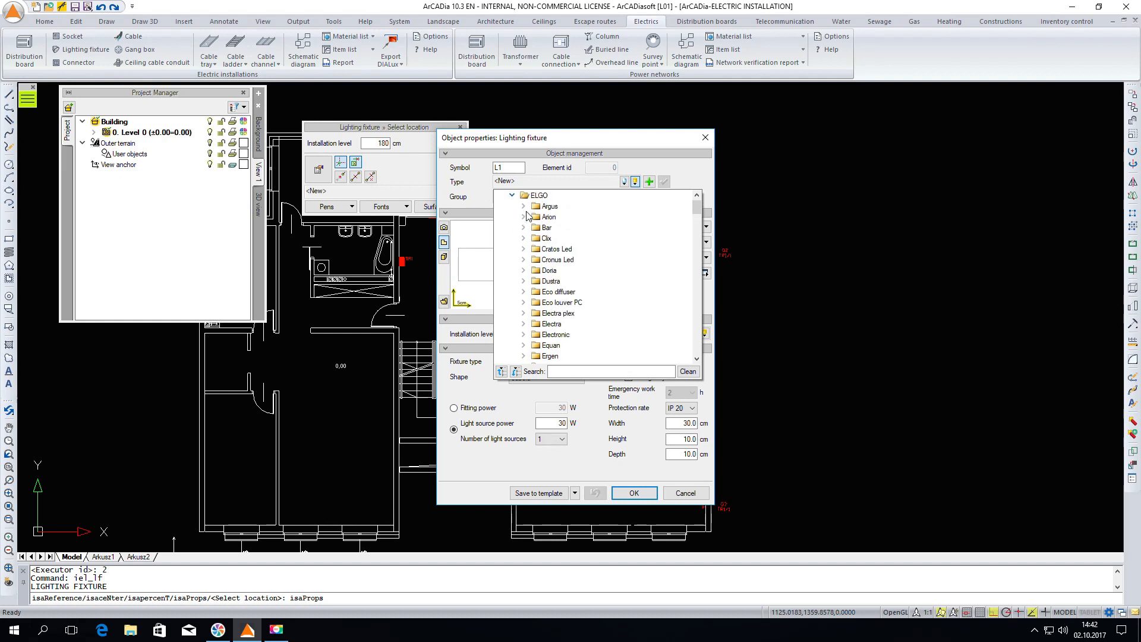
left_click(524, 237)
left_click(562, 282)
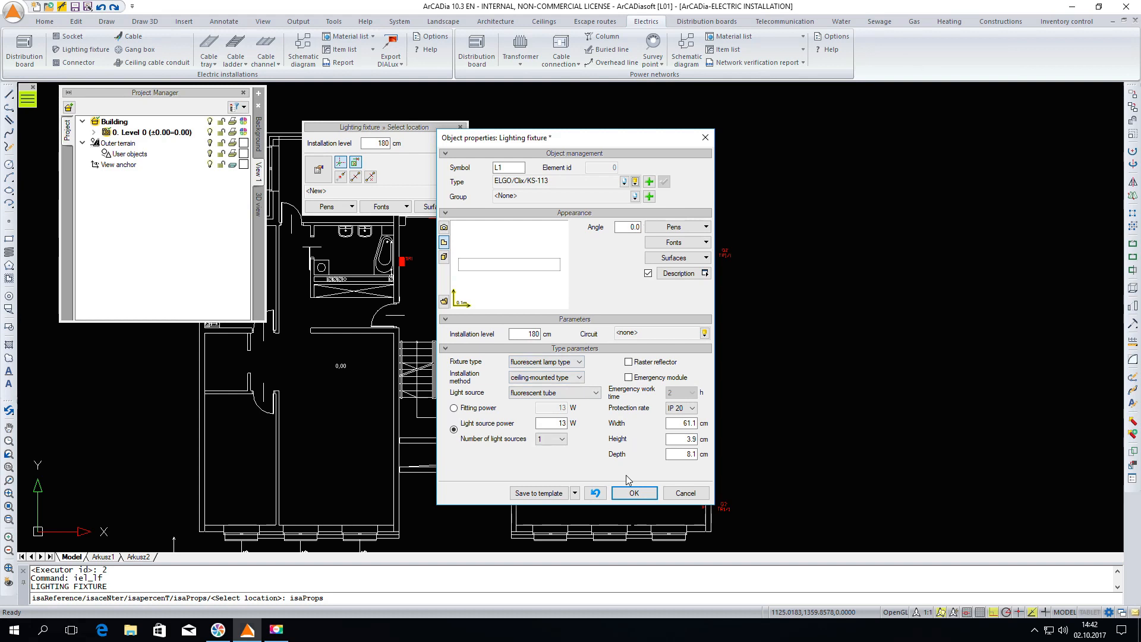
left_click(633, 493)
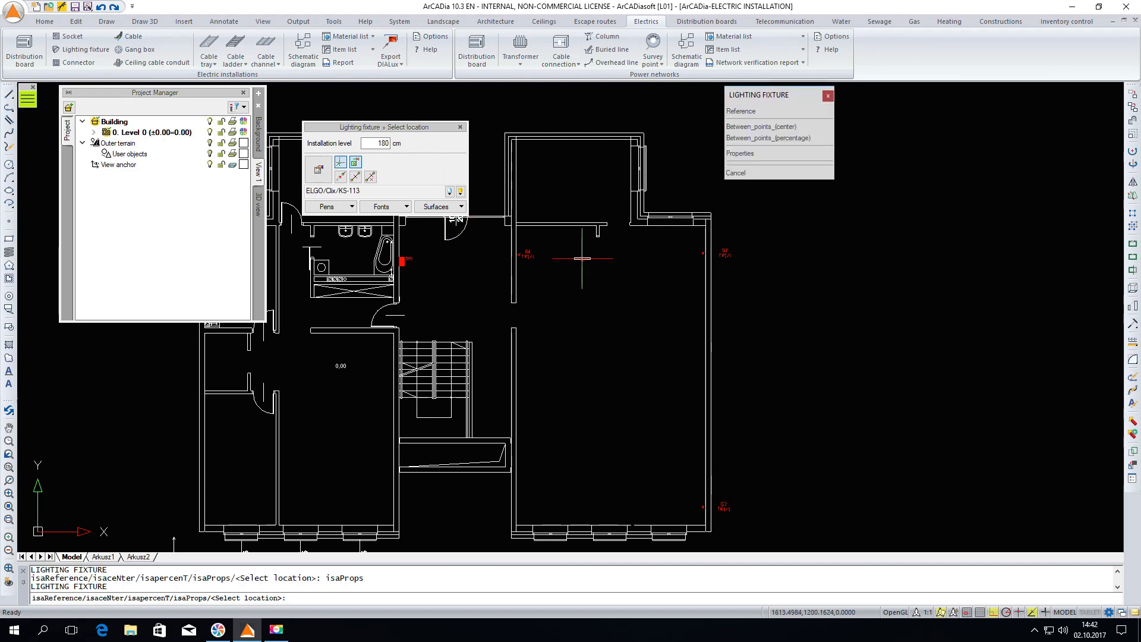
Step: Place one horizontal lighting fixture in the upper part of the large room, just beside socket G1
scroll(571, 261, "up", 3)
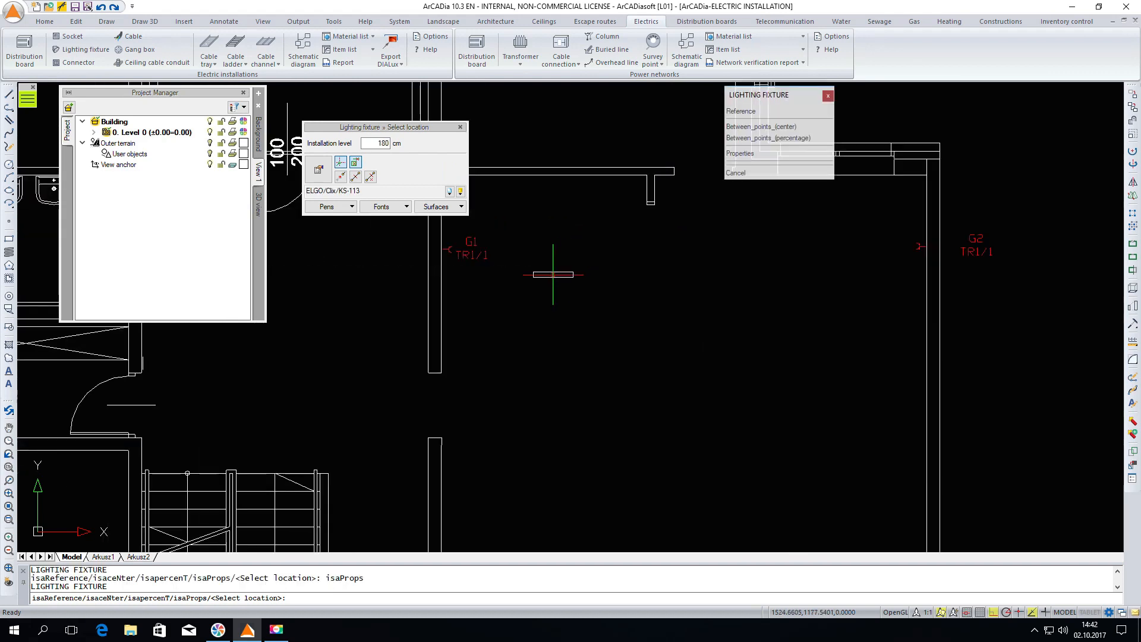
left_click(559, 267)
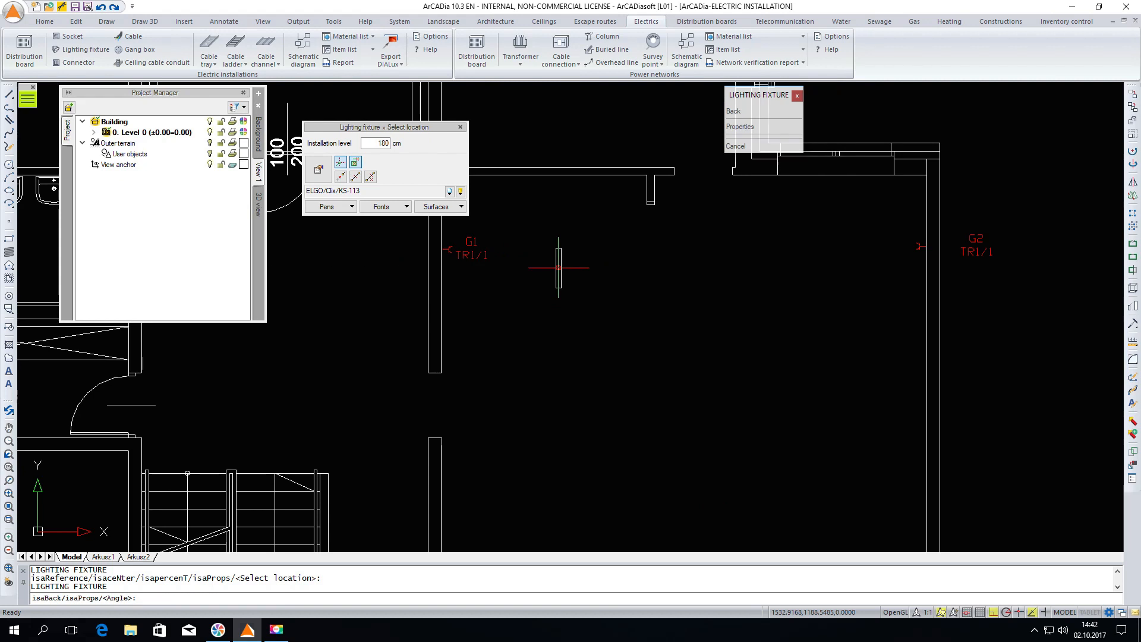
left_click(619, 267)
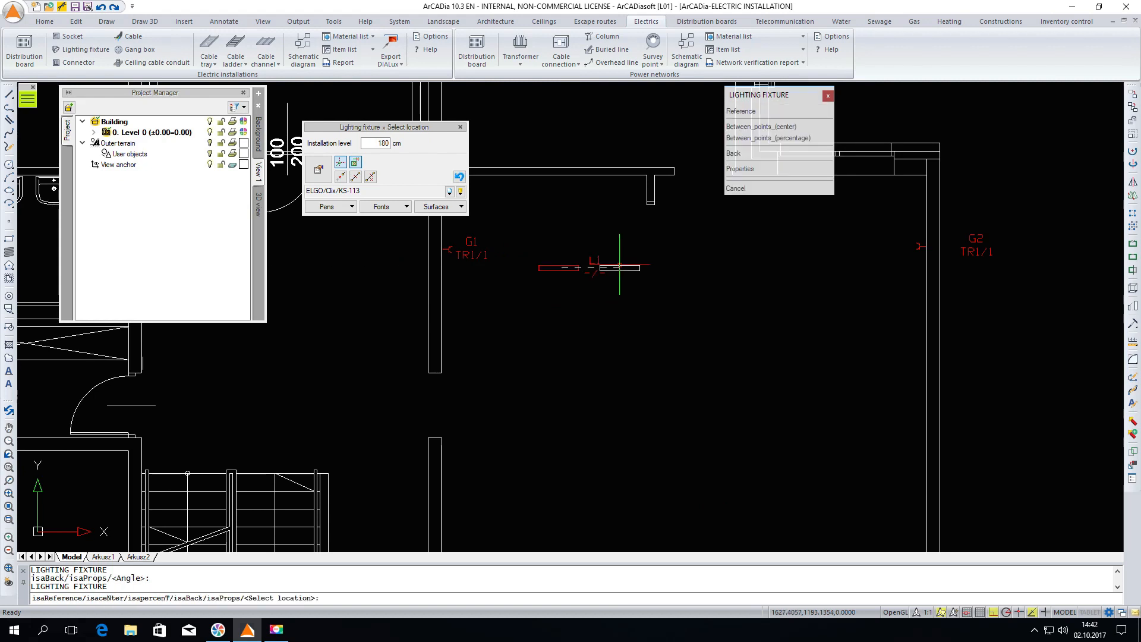
key("Escape")
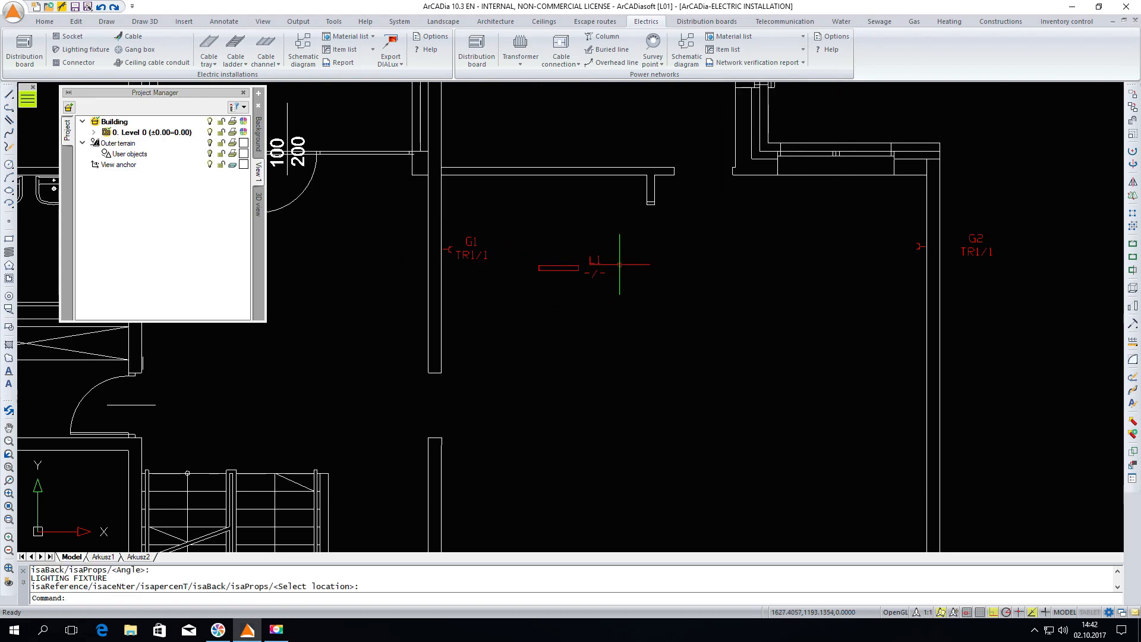
Step: Set the placed fixture's installation level to 250 cm and assign it to circuit 2 (Lighting) of board TR1
left_click(567, 267)
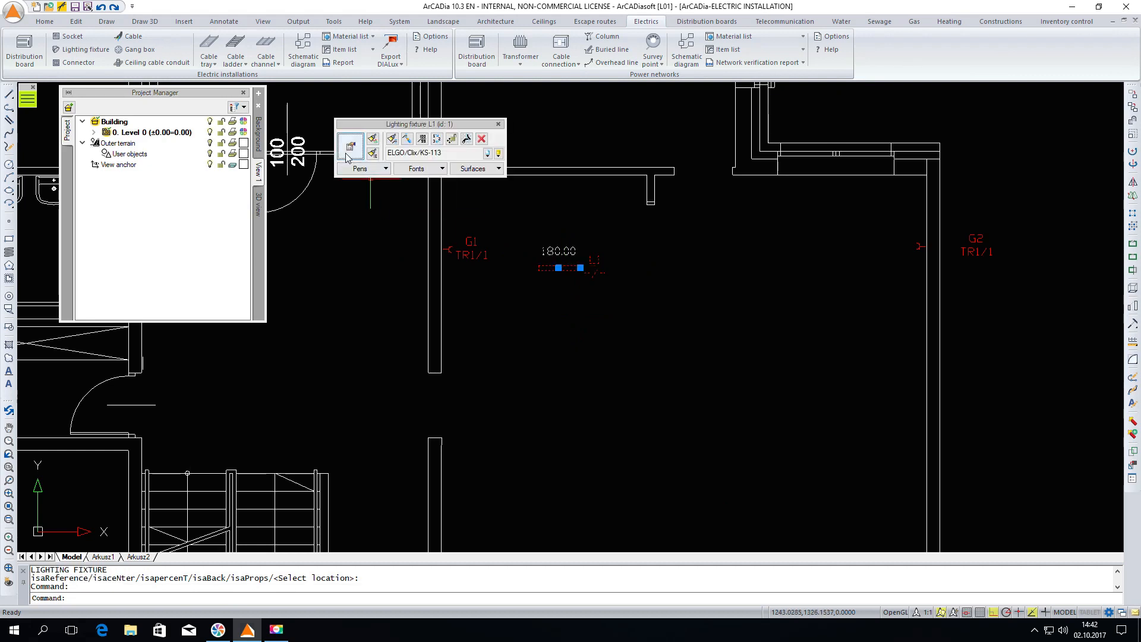
left_click(351, 146)
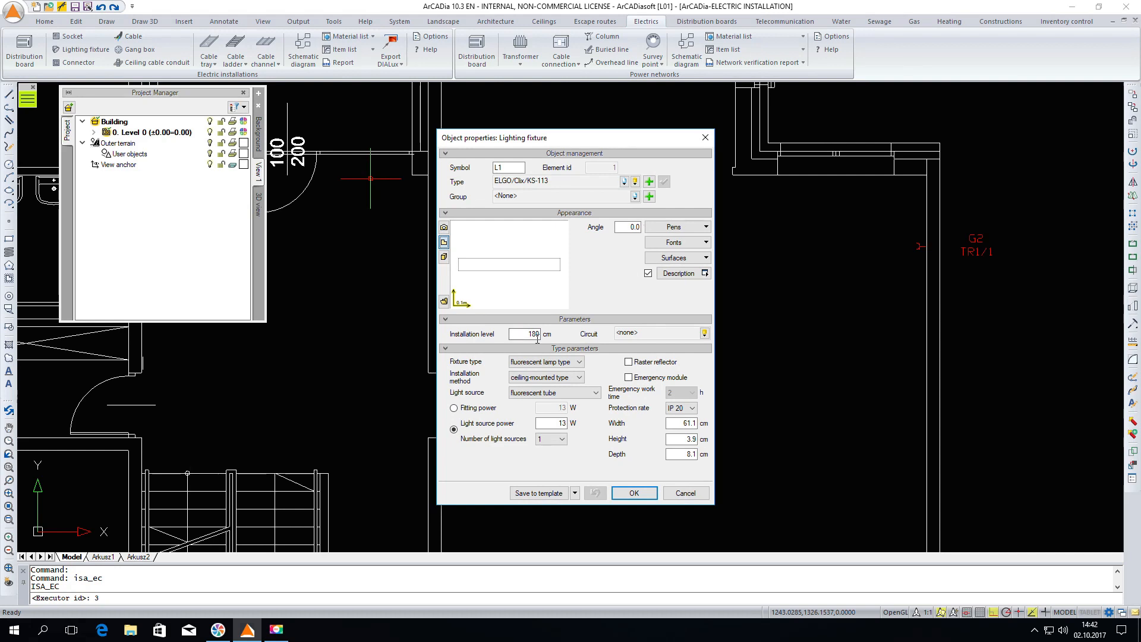
double_click(523, 334)
type("250")
left_click(704, 333)
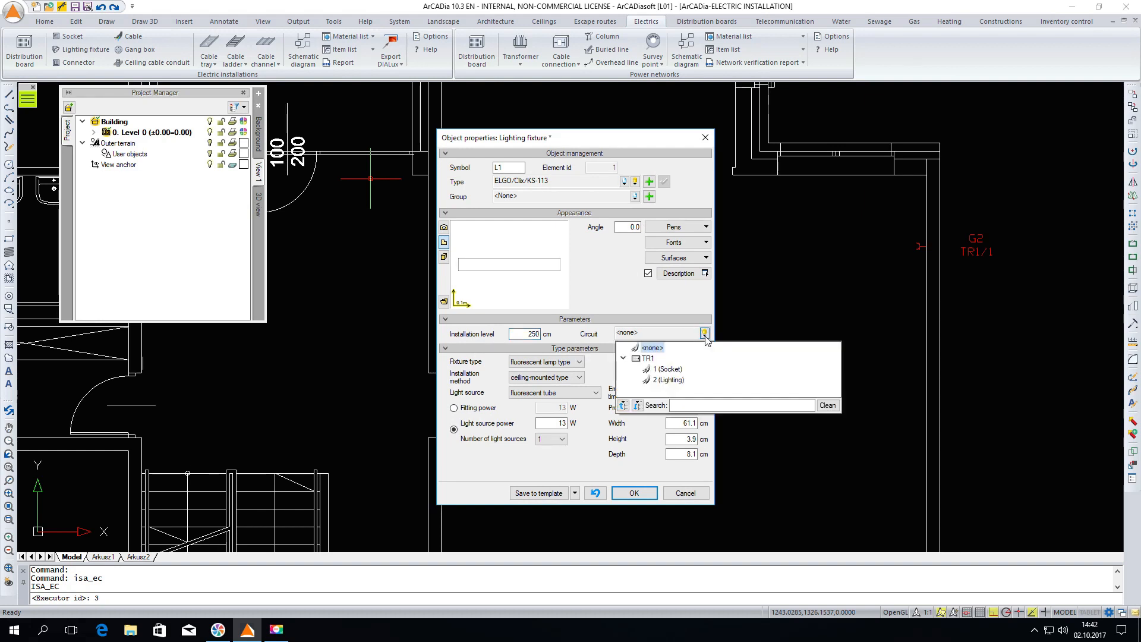
left_click(670, 381)
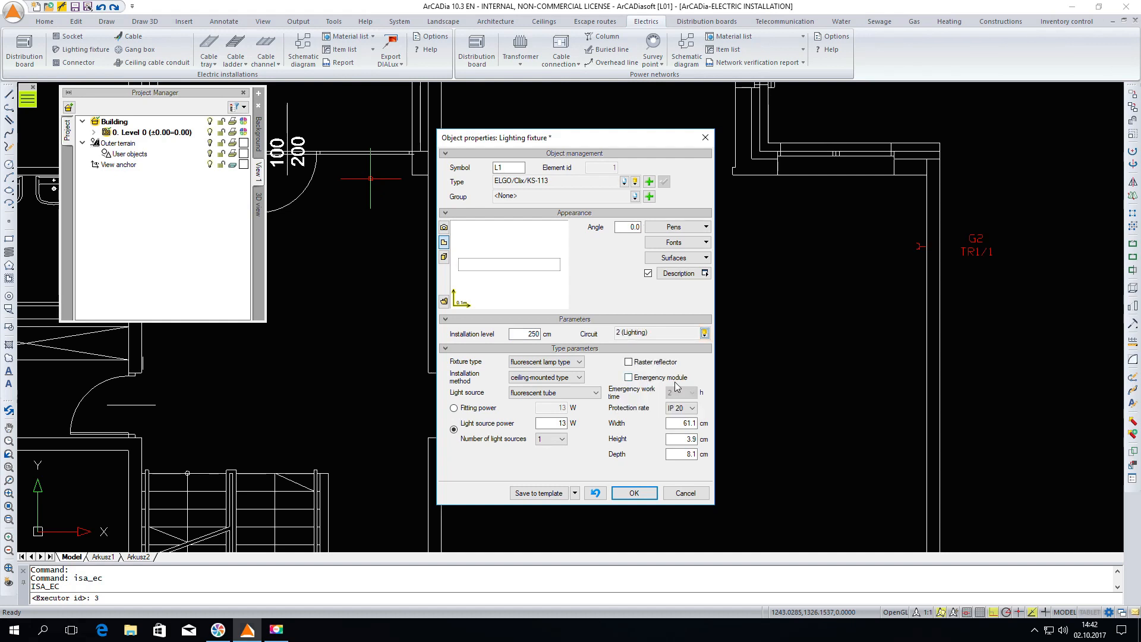
left_click(644, 496)
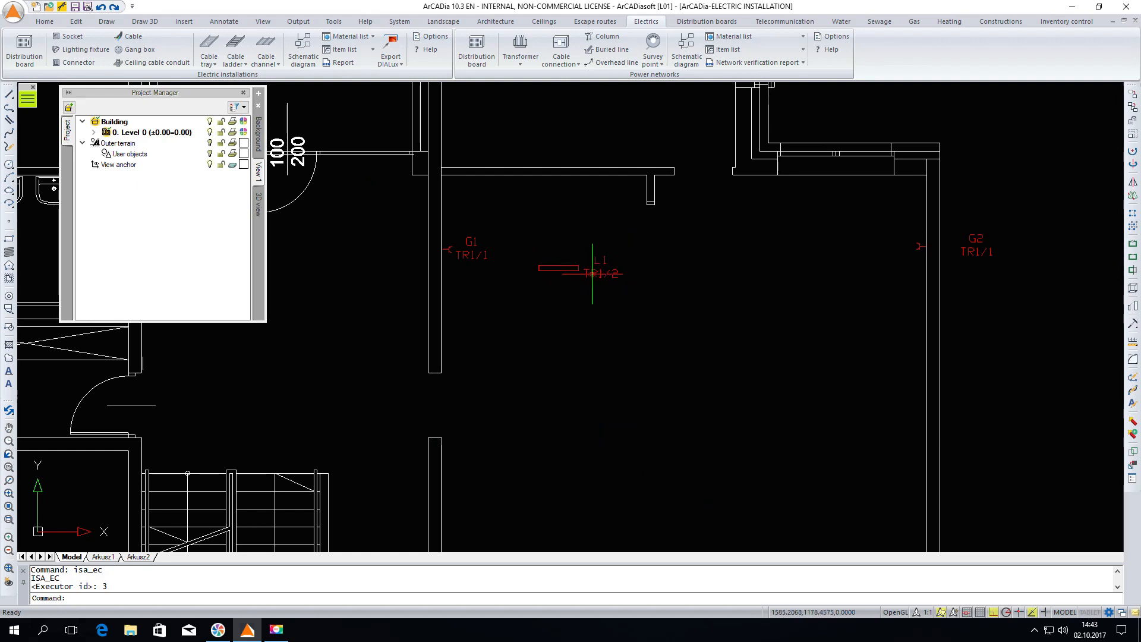
Step: Copy the lighting fixture and paste it 350 cm horizontally from the original, towards the outer wall with socket G2
left_click(576, 268)
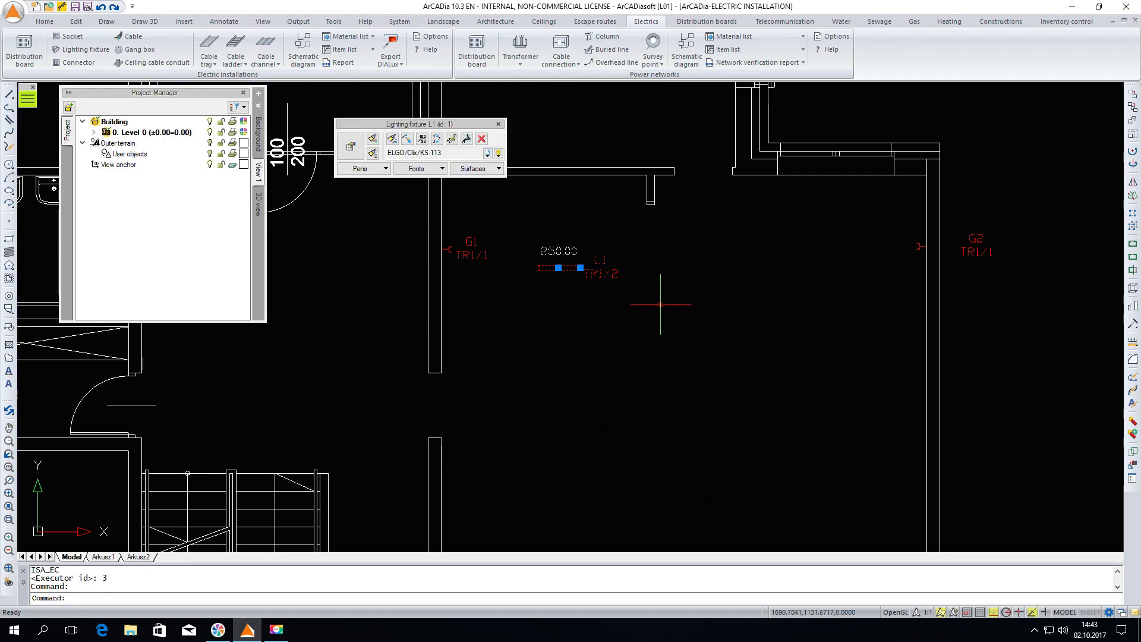
key("ctrl+c")
key("ctrl+v")
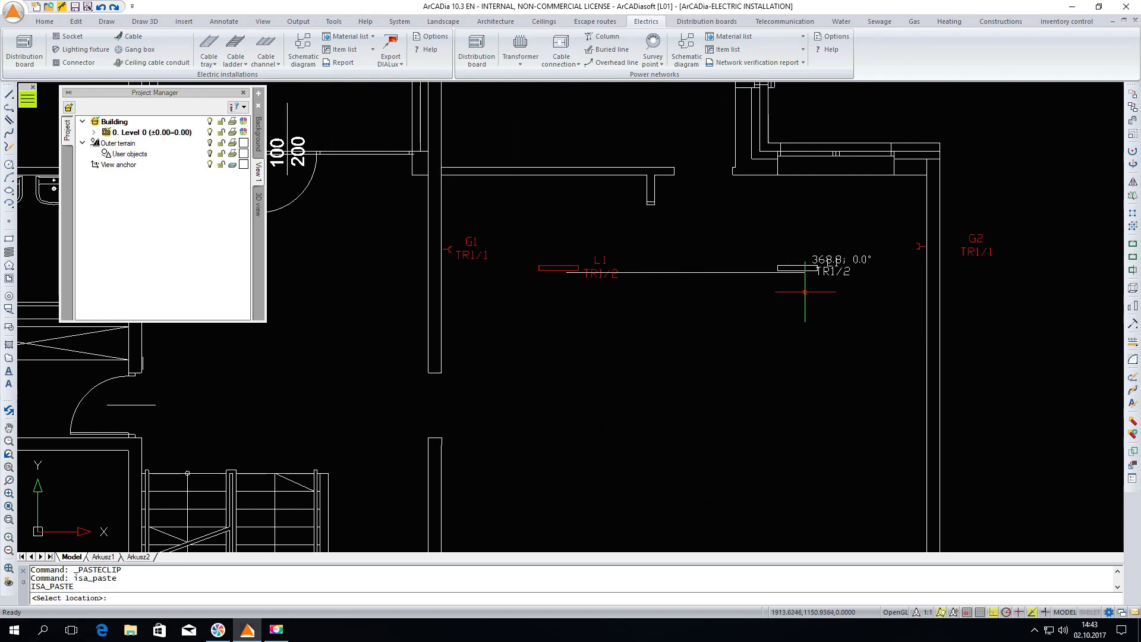
type("350")
key("Return")
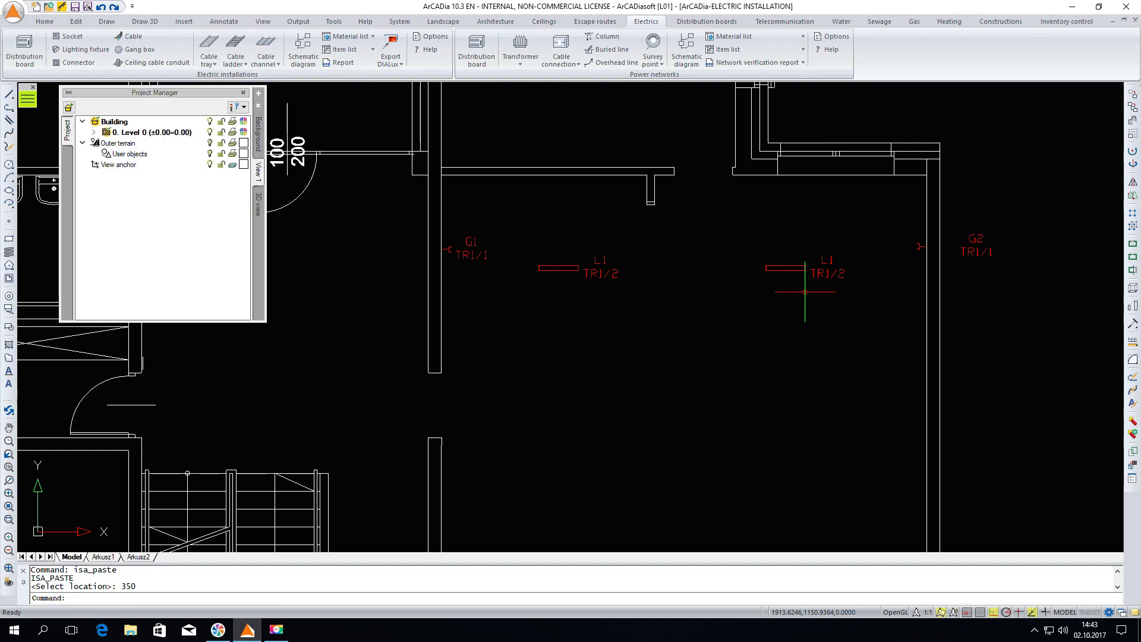
Step: Copy both lighting fixtures in the upper part of the large room and paste them 400 cm straight below the originals
left_click(569, 236)
left_click(820, 297)
left_click(815, 301)
left_click(587, 244)
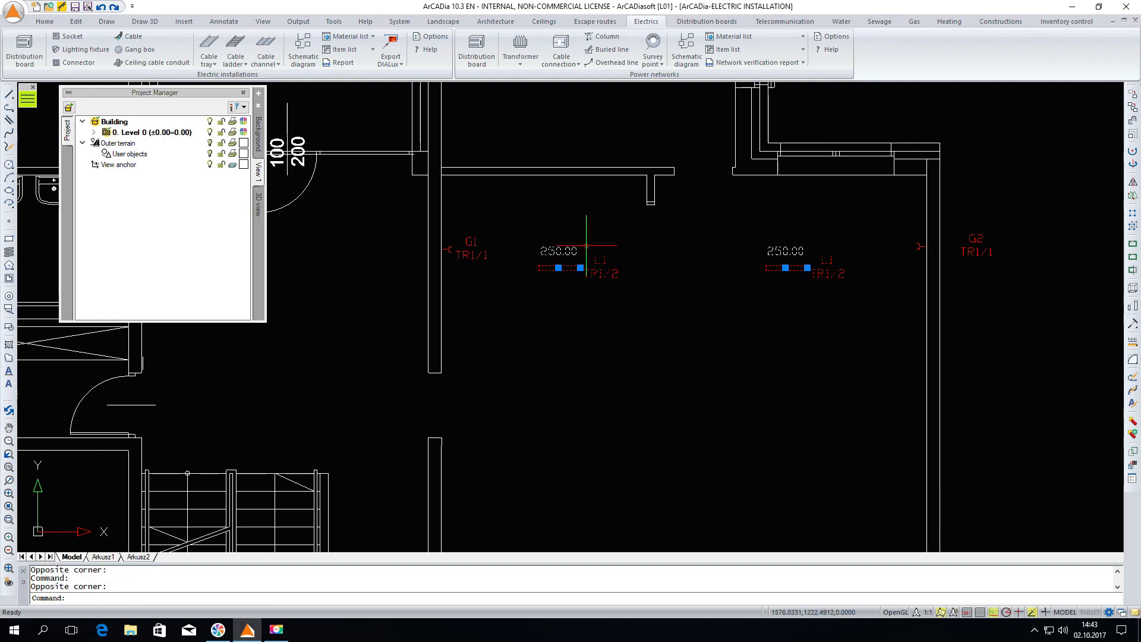
key("Escape")
key("ctrl+v")
scroll(689, 297, "down", 5)
type("4")
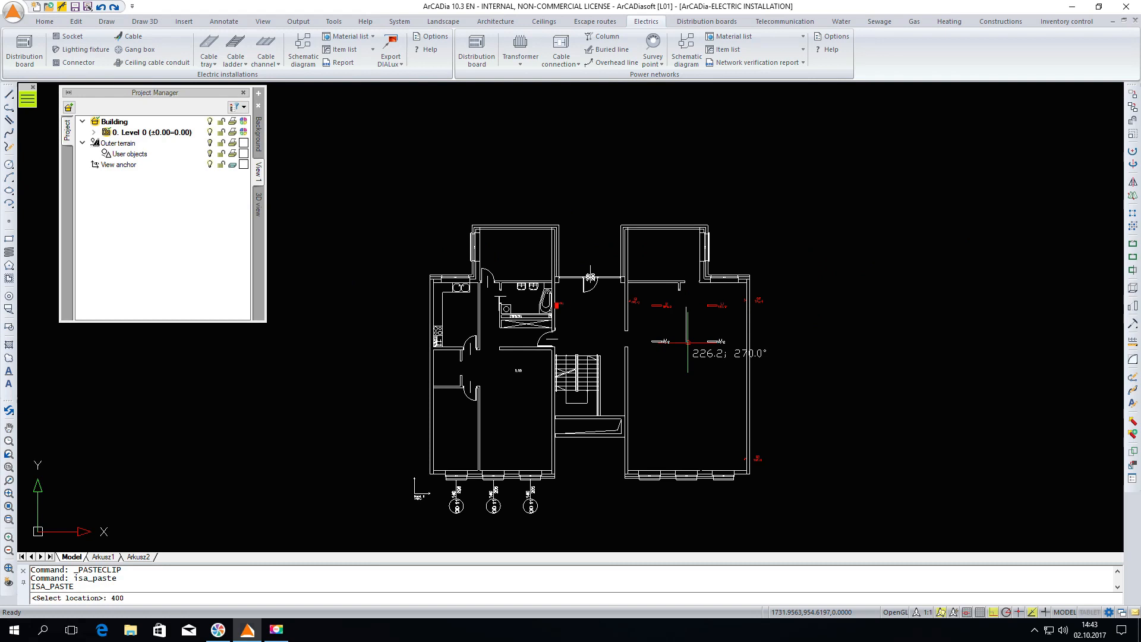
type("00")
key("Return")
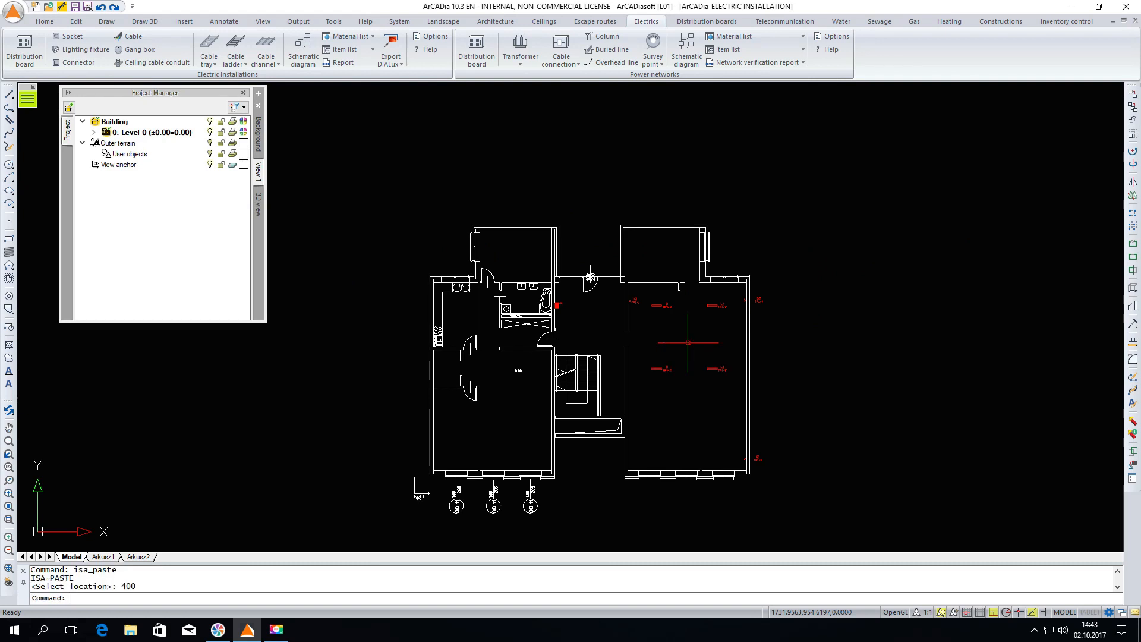
Step: Paste the copied pair of lighting fixtures again, 800 cm straight below the original pair
key("ctrl+v")
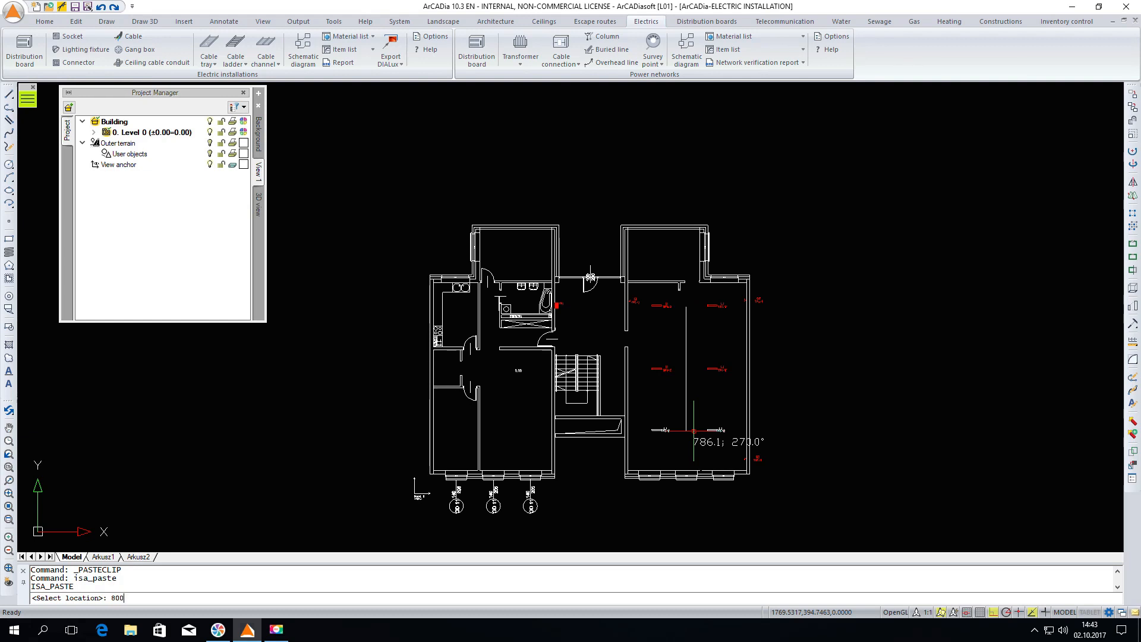
key("Return")
scroll(777, 398, "up", 2)
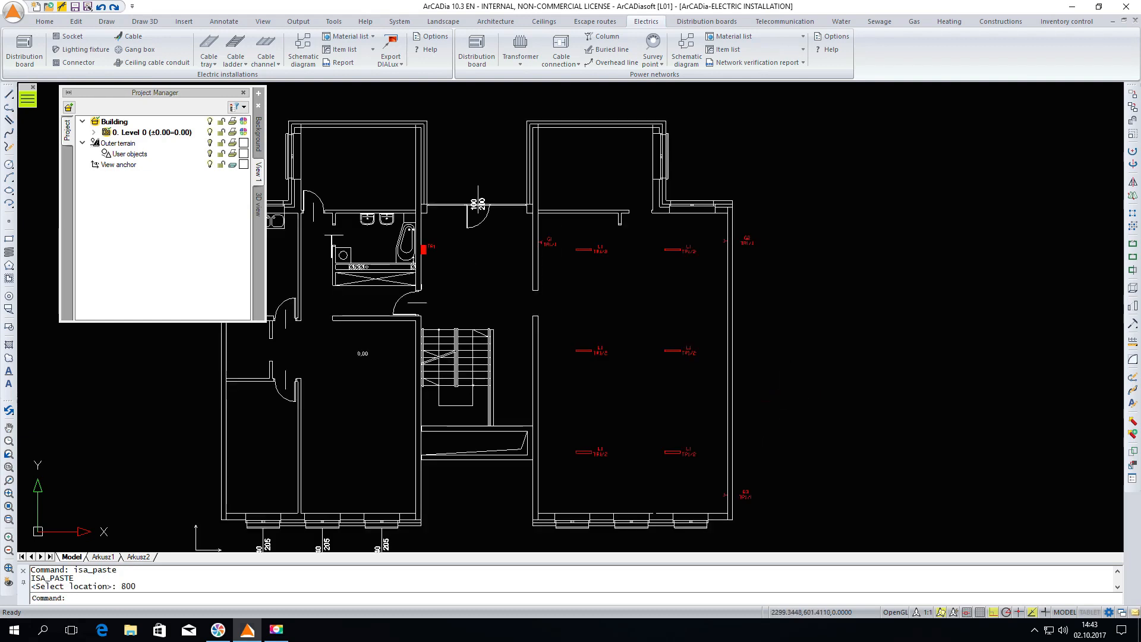
Step: Automatically renumber the lighting fixtures with increasing symbols starting from L1, running row by row from the upper pair down
scroll(678, 464, "up", 2)
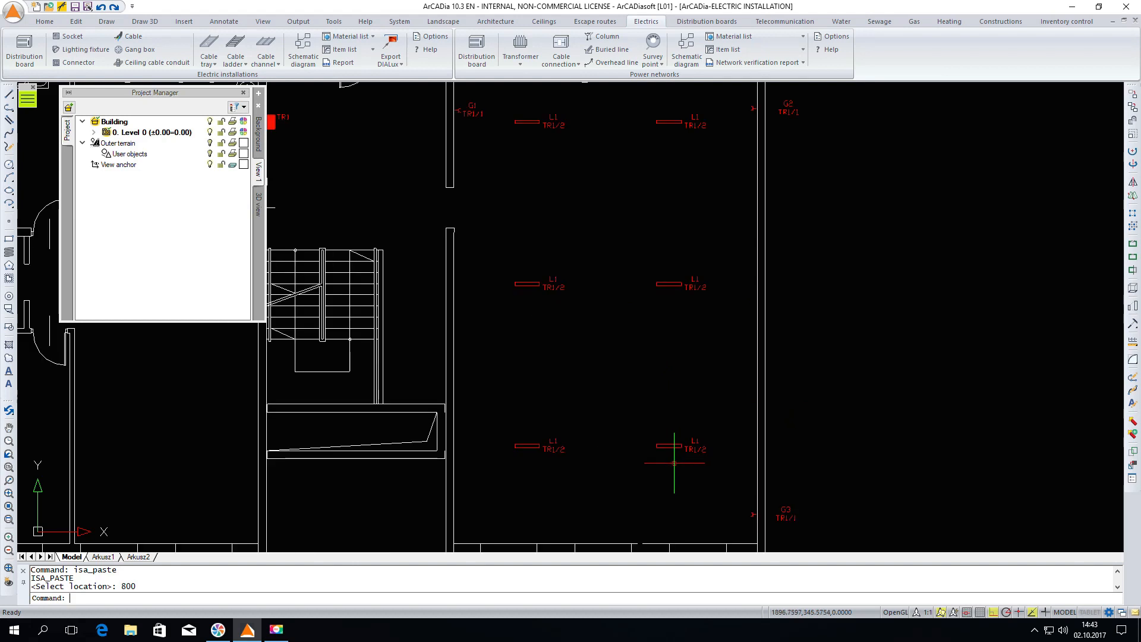
scroll(648, 462, "down", 2)
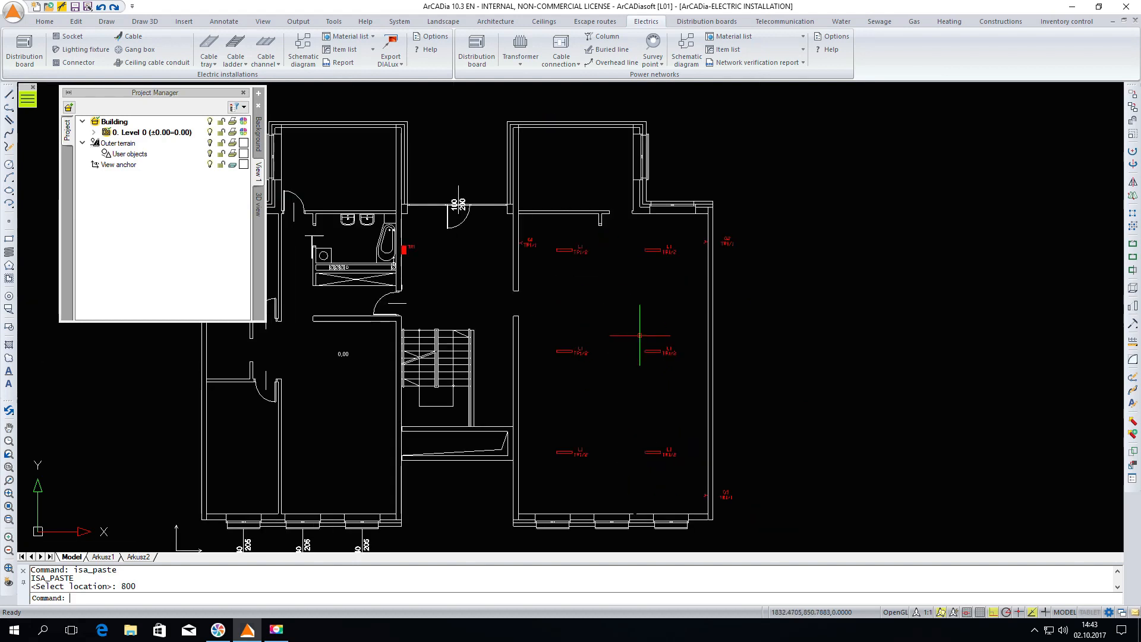
scroll(570, 250, "up", 4)
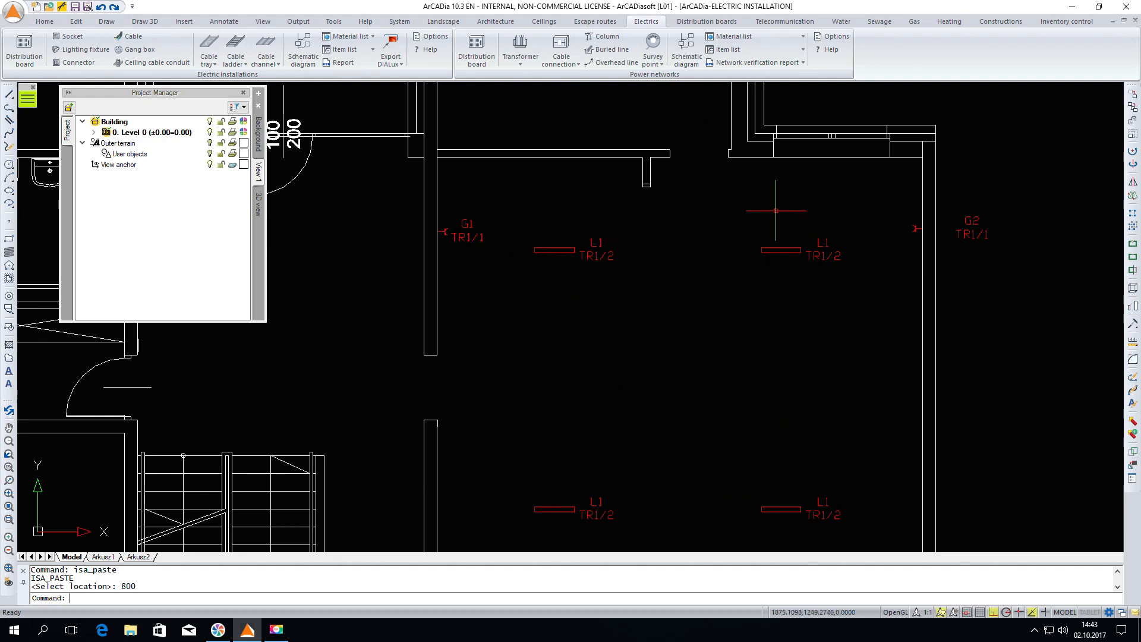
scroll(534, 253, "down", 2)
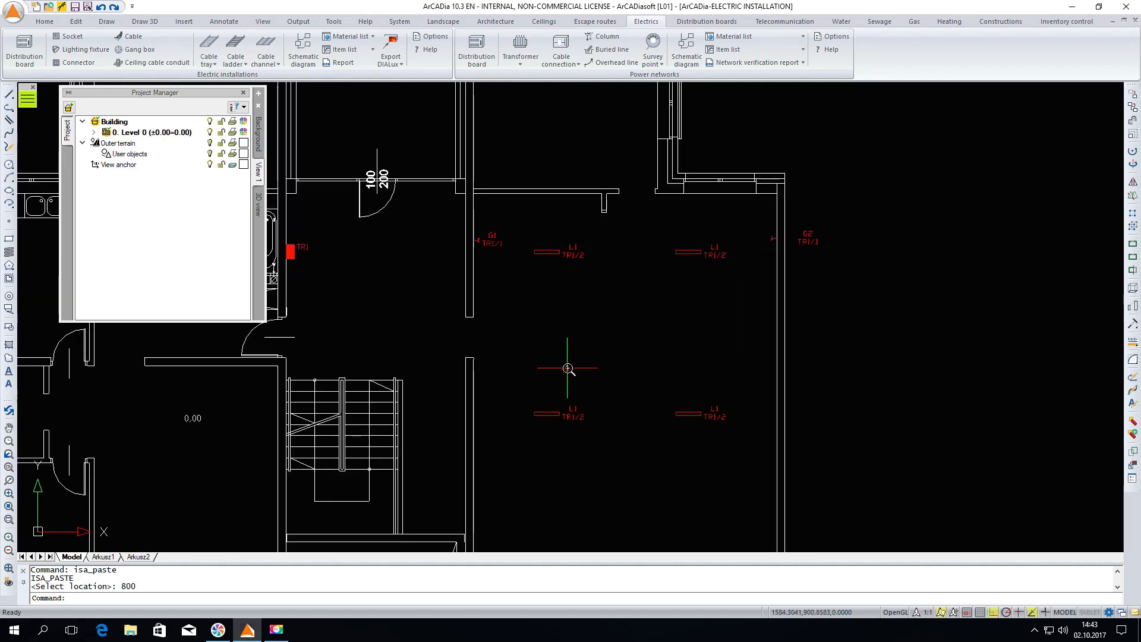
scroll(567, 368, "down", 2)
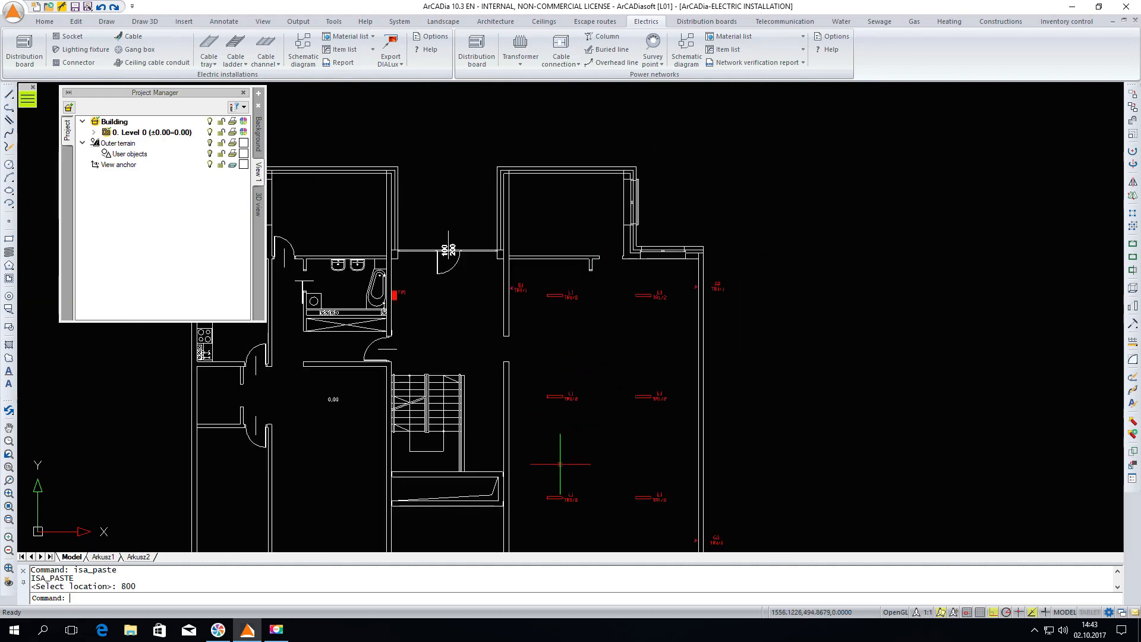
left_click(540, 279)
left_click(617, 379)
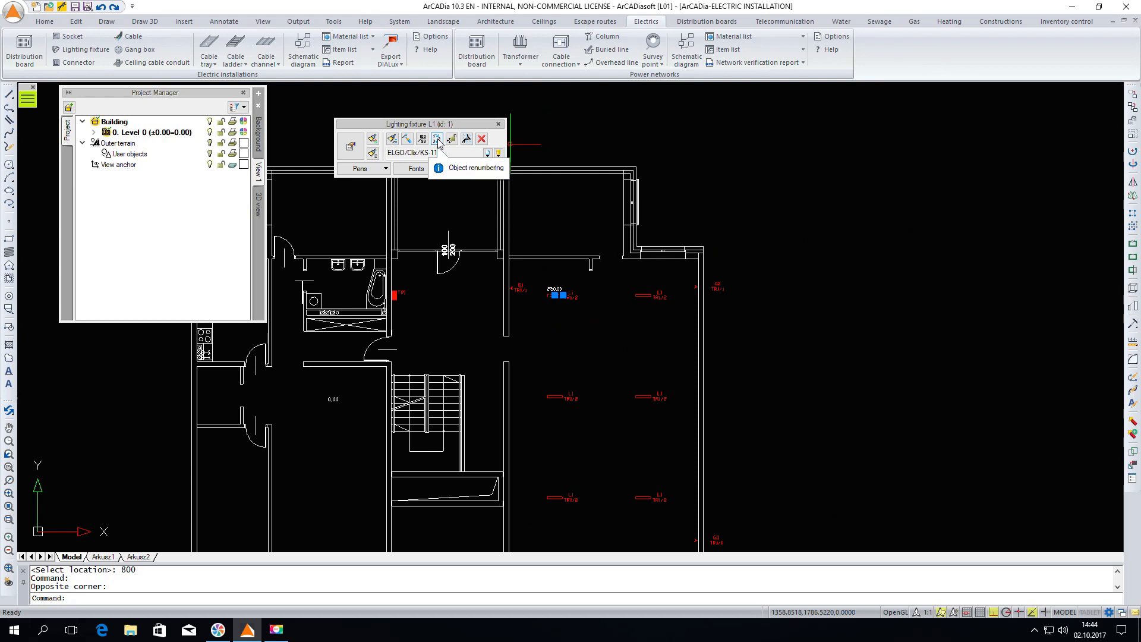
left_click(438, 141)
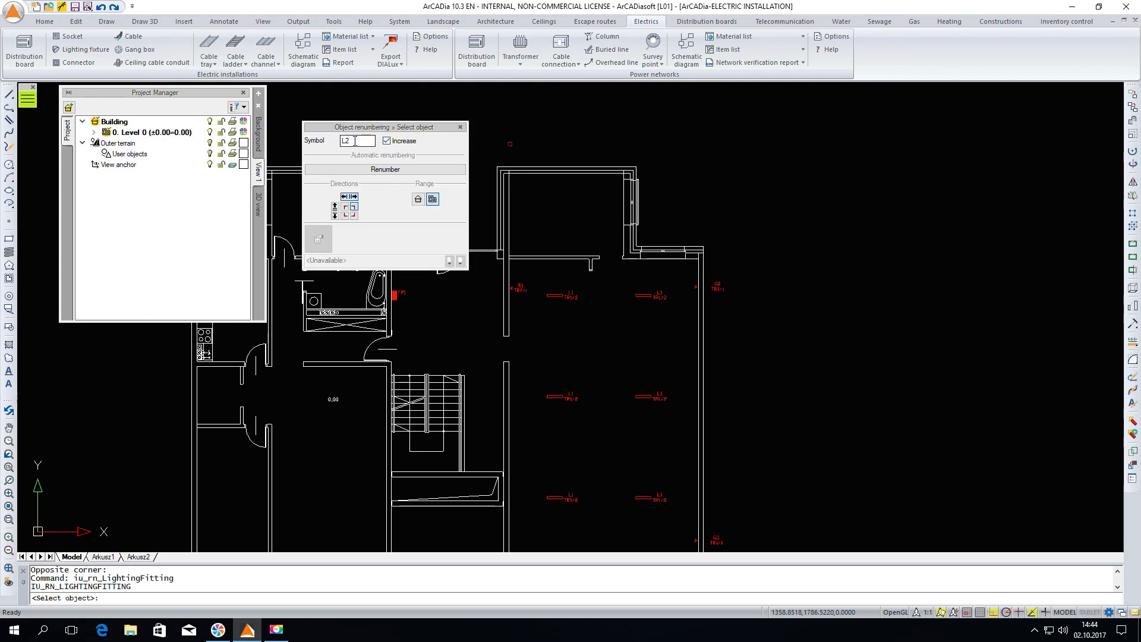
key("BackSpace")
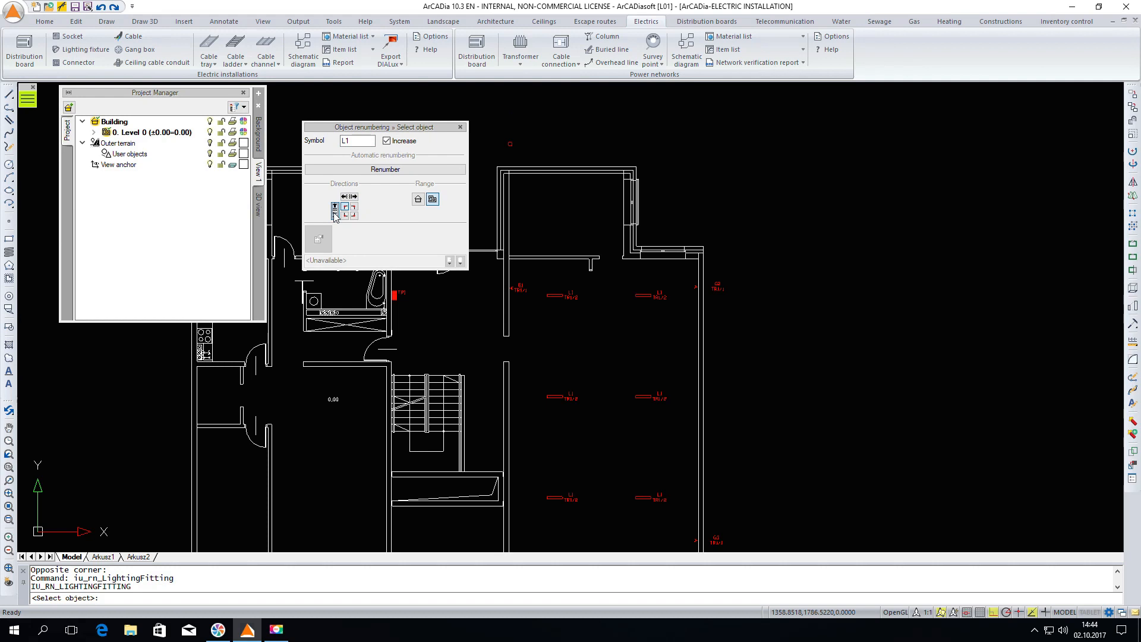
left_click(386, 170)
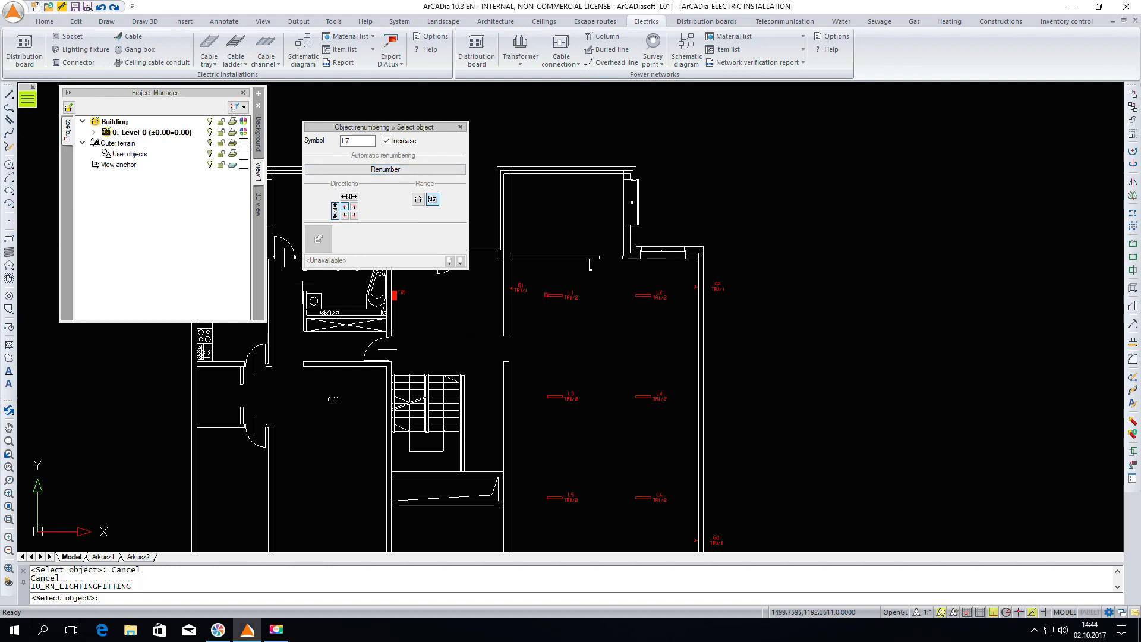
key("Escape")
Step: Insert the electric installation material list in the empty area outside the large room's outer wall, beyond socket G2
scroll(575, 295, "up", 3)
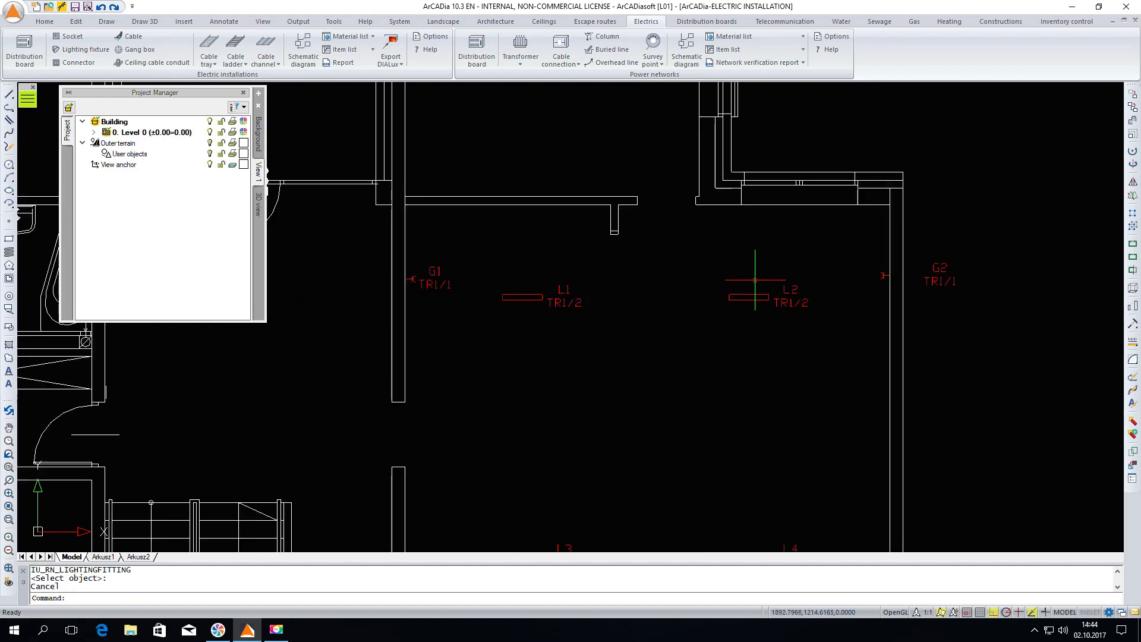
scroll(570, 297, "down", 2)
scroll(740, 446, "down", 3)
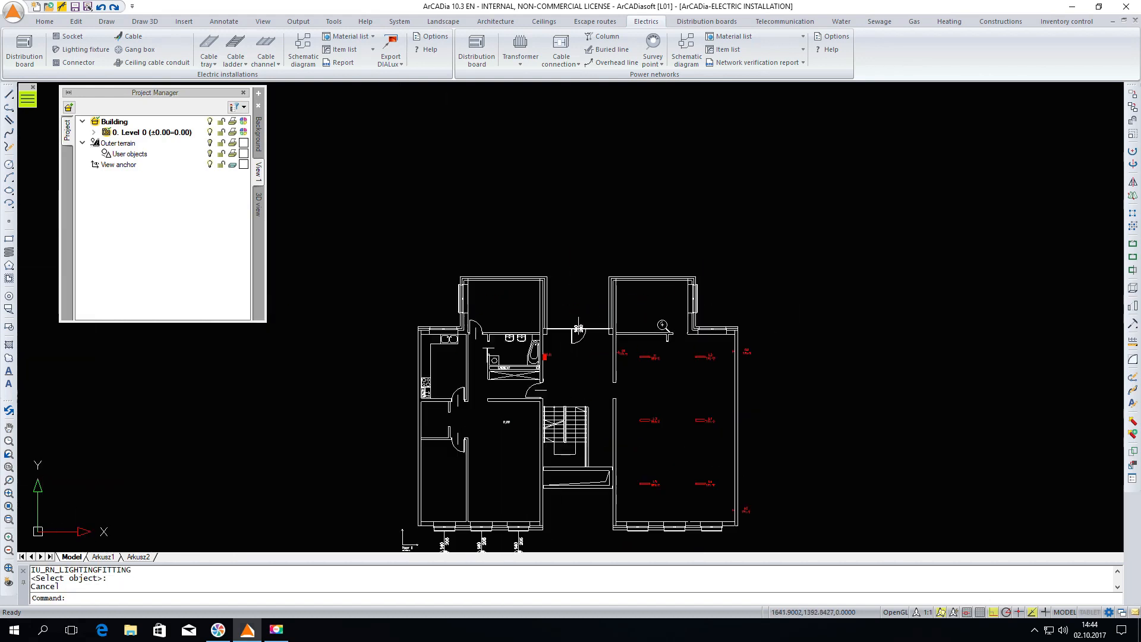
scroll(655, 493, "up", 3)
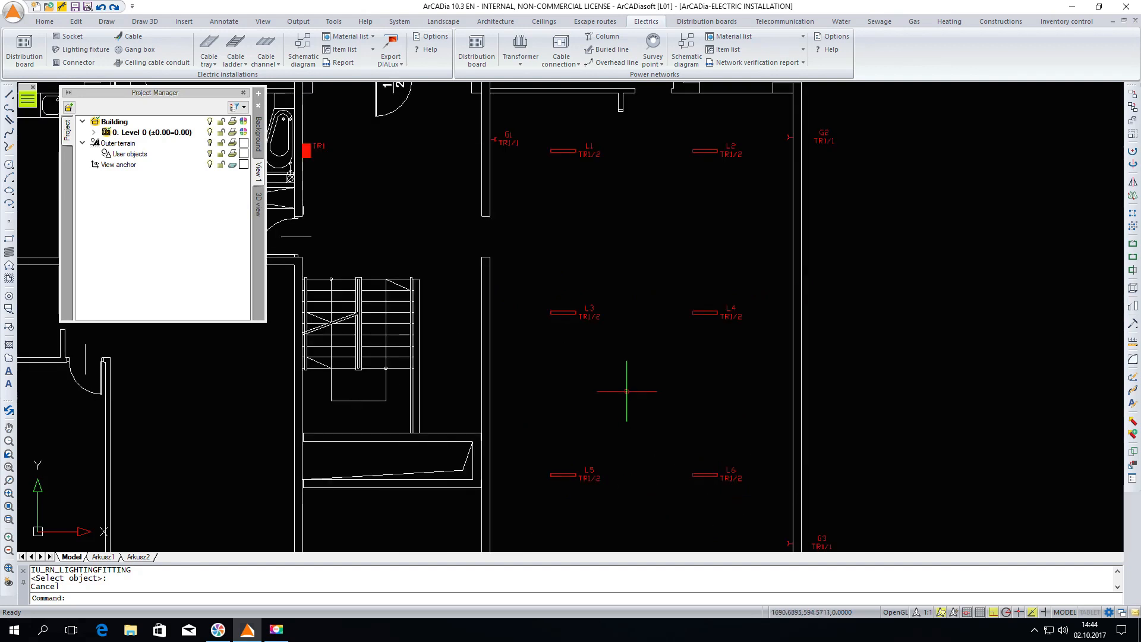
scroll(628, 408, "down", 3)
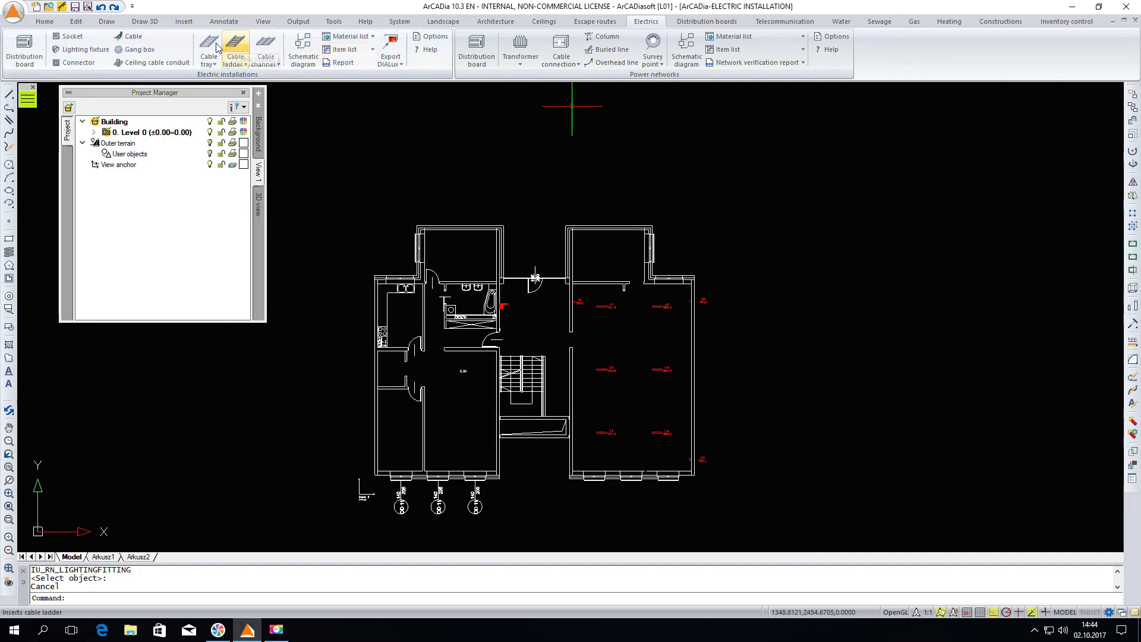
left_click(350, 37)
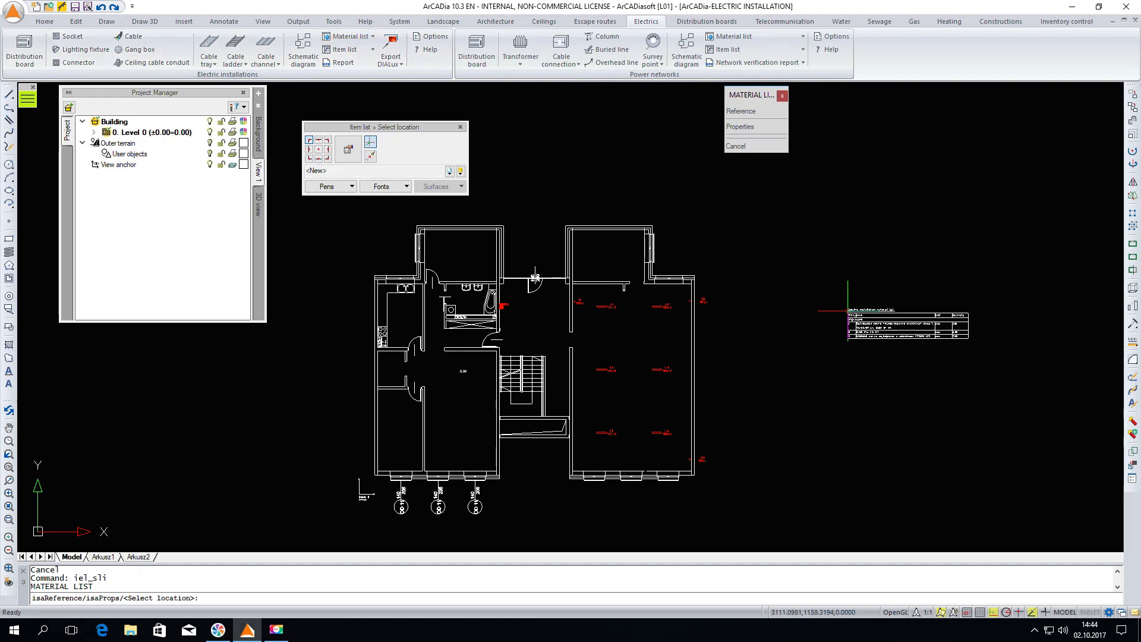
left_click(752, 278)
scroll(811, 296, "up", 2)
scroll(811, 296, "up", 3)
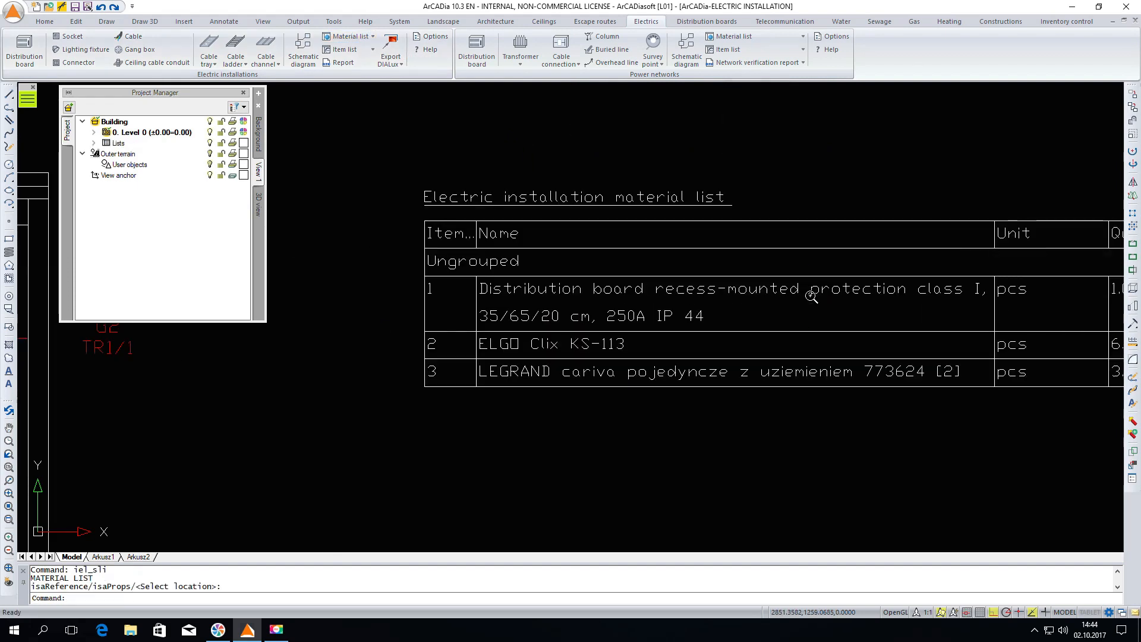
scroll(601, 309, "down", 2)
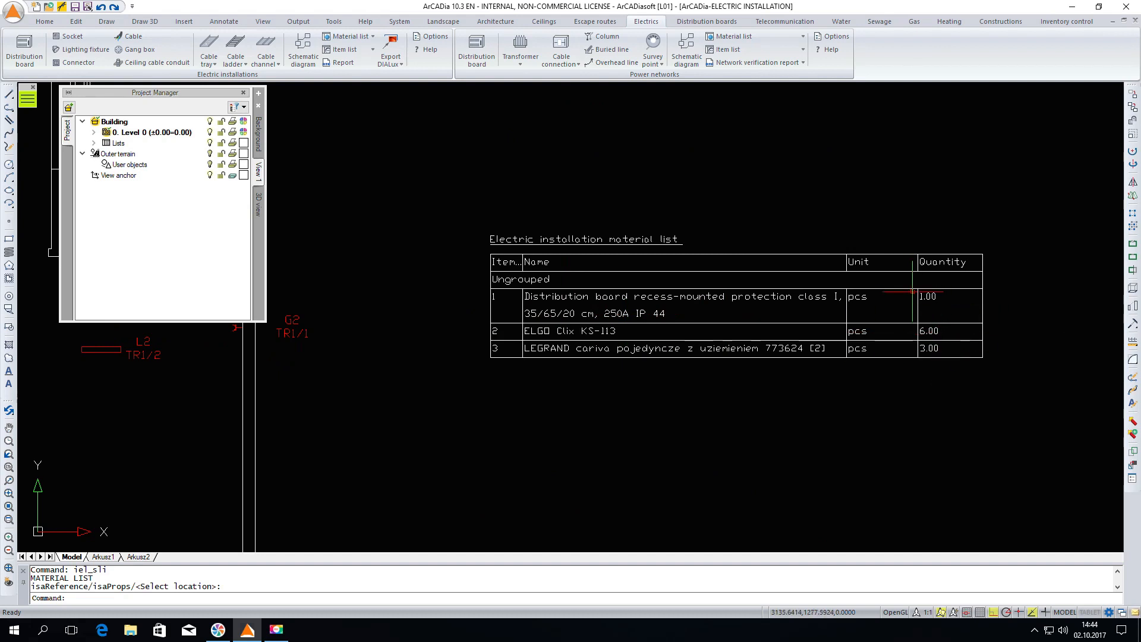
scroll(815, 317, "down", 5)
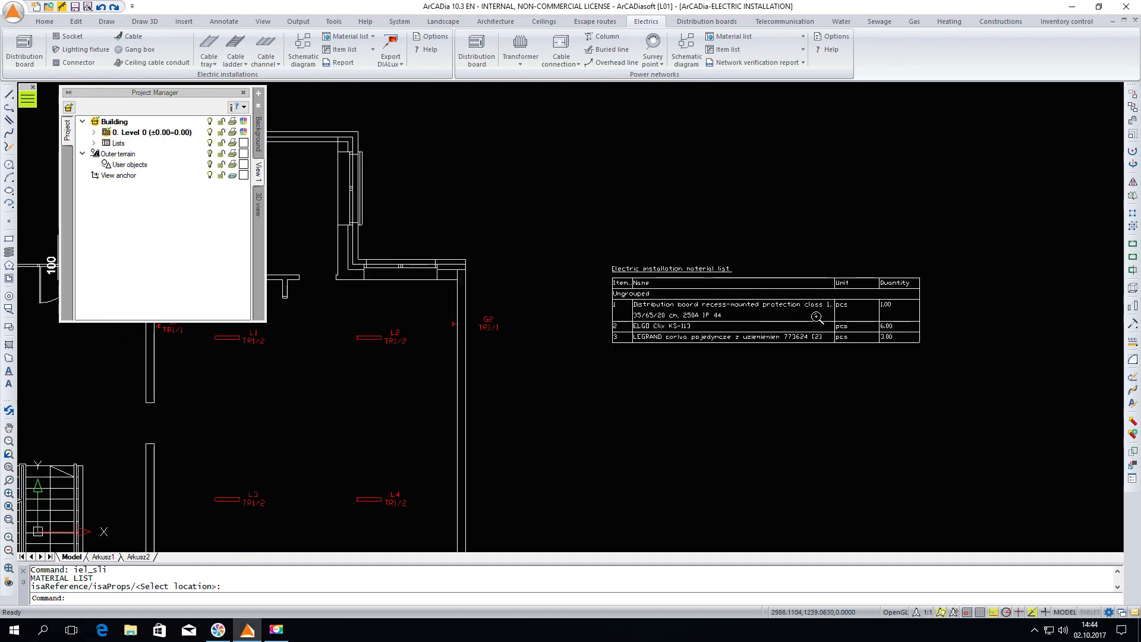
scroll(800, 316, "up", 5)
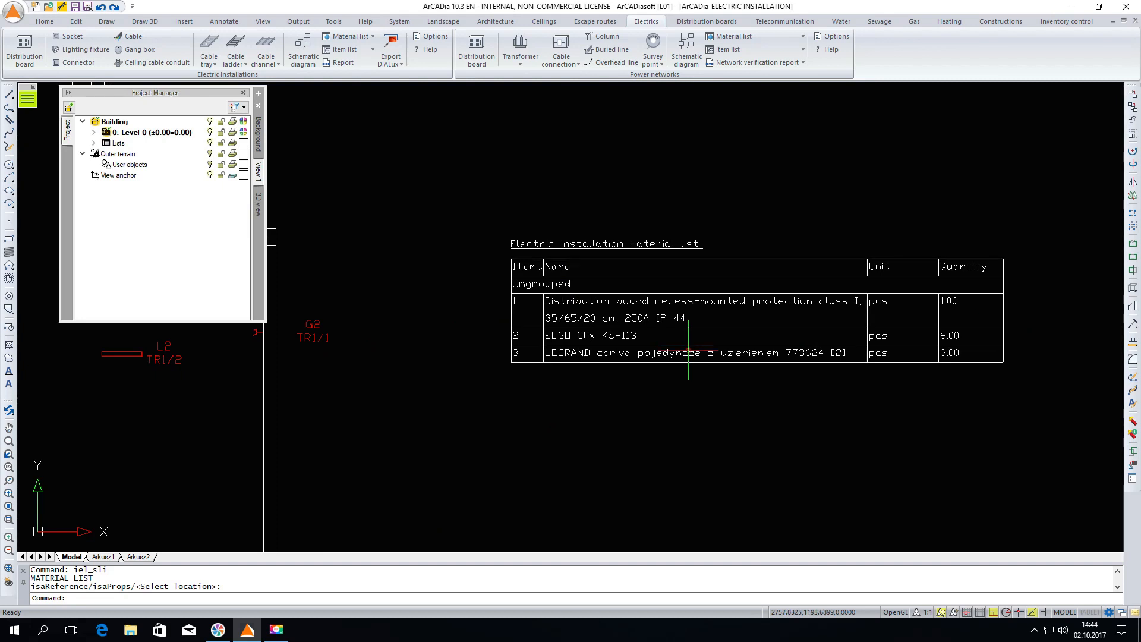
left_click(279, 631)
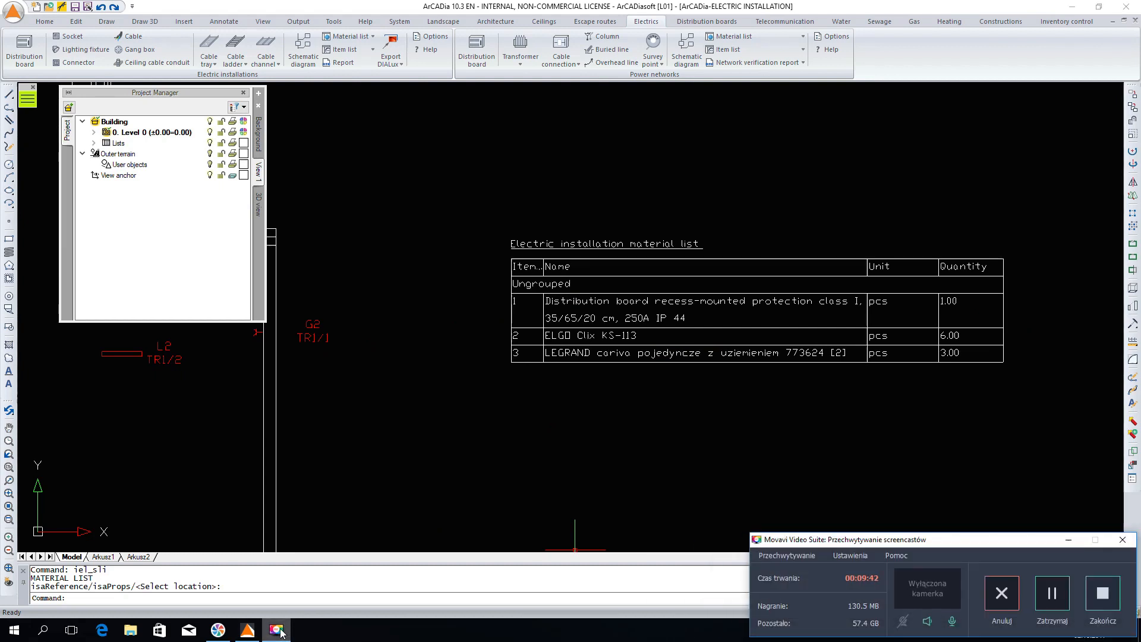
left_click(279, 631)
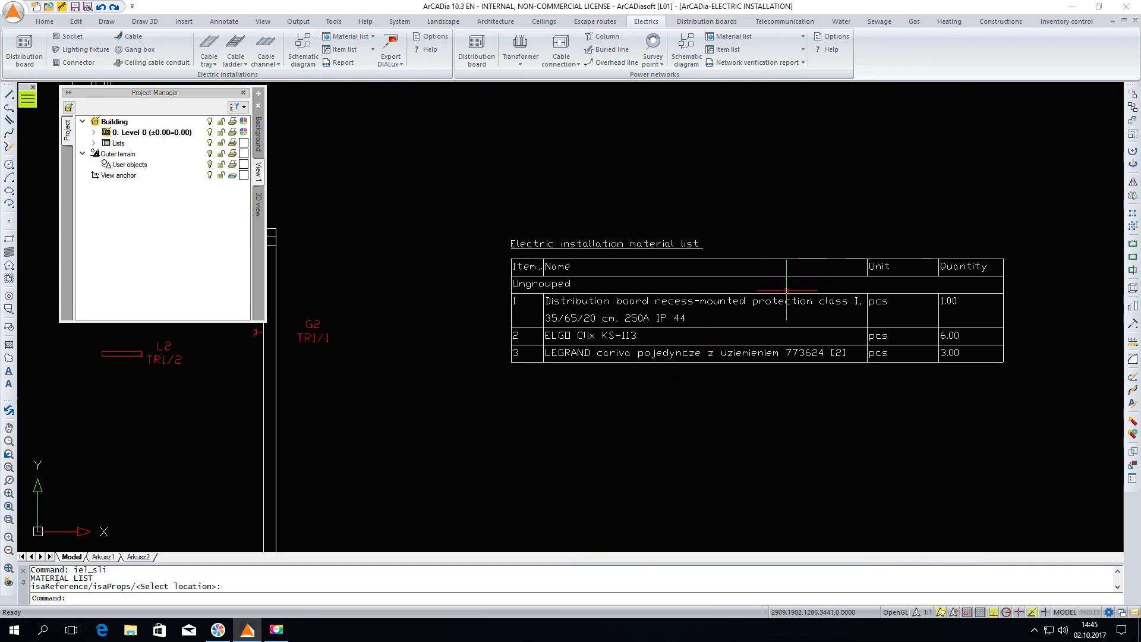
Step: Start inserting an electric switch with the library type LEGRAND/suno/dwubiegunowy/pojedynczy
scroll(786, 291, "down", 5)
scroll(366, 350, "up", 3)
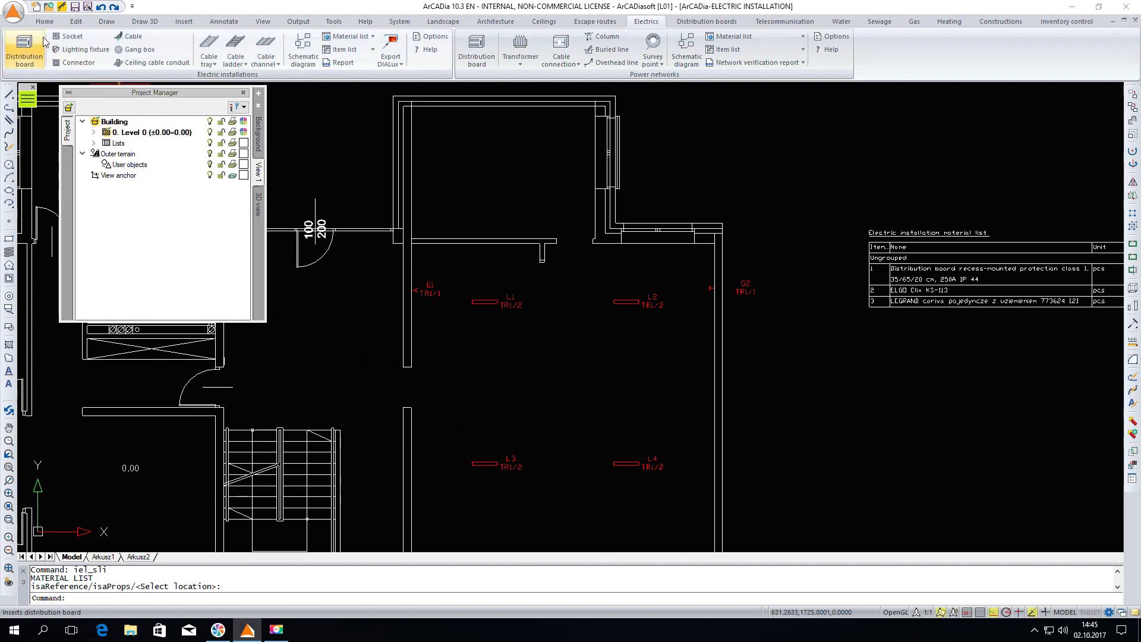
left_click(72, 63)
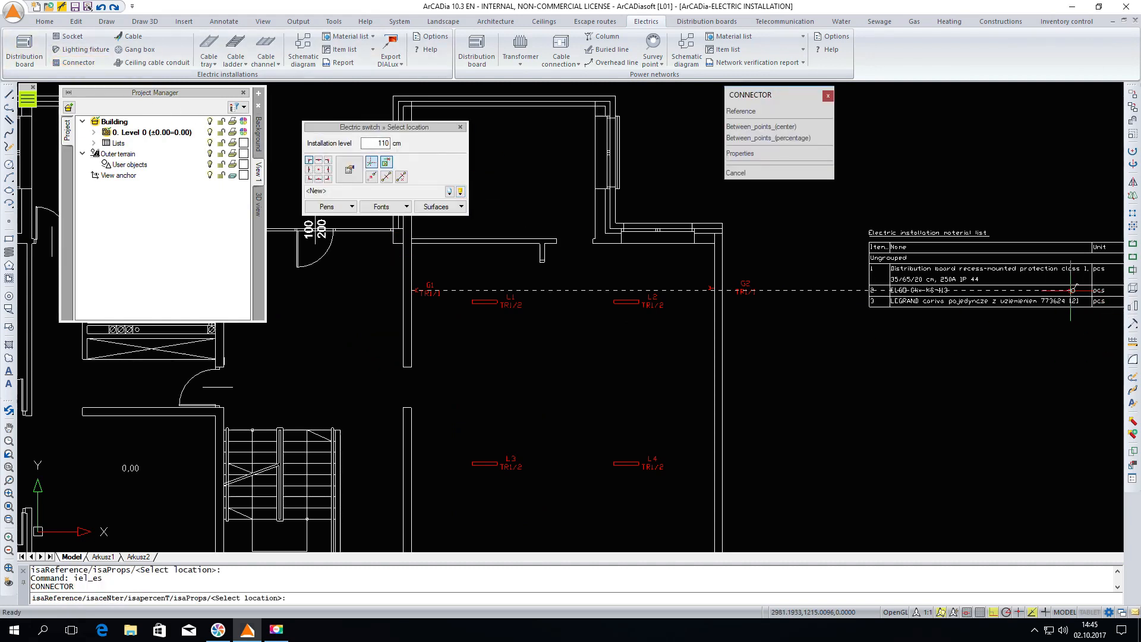
left_click(349, 170)
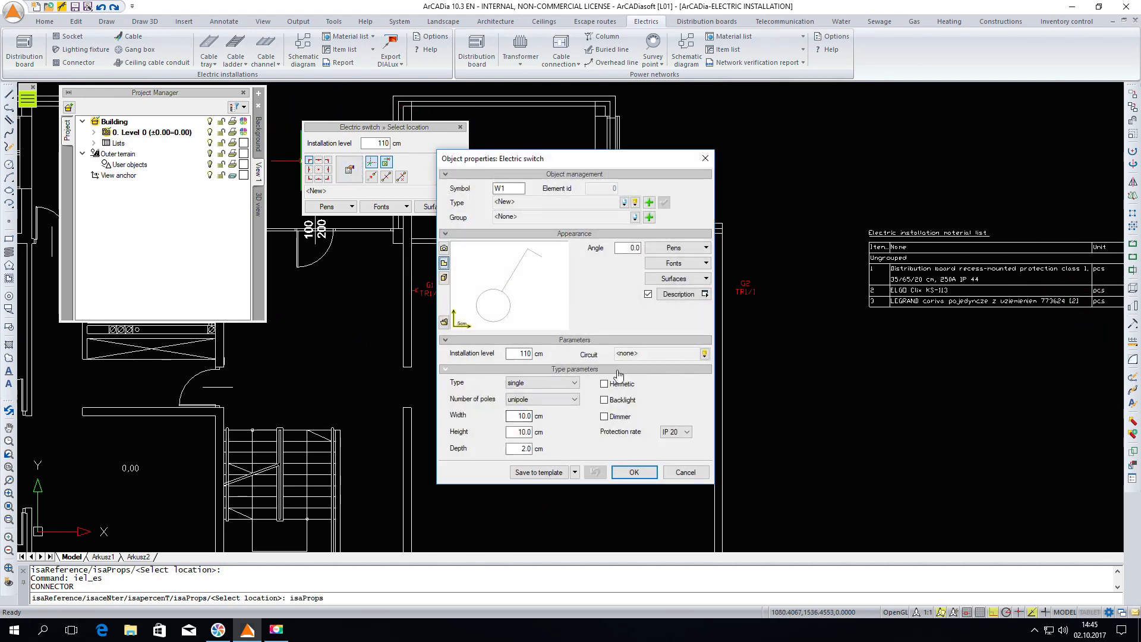
left_click(635, 203)
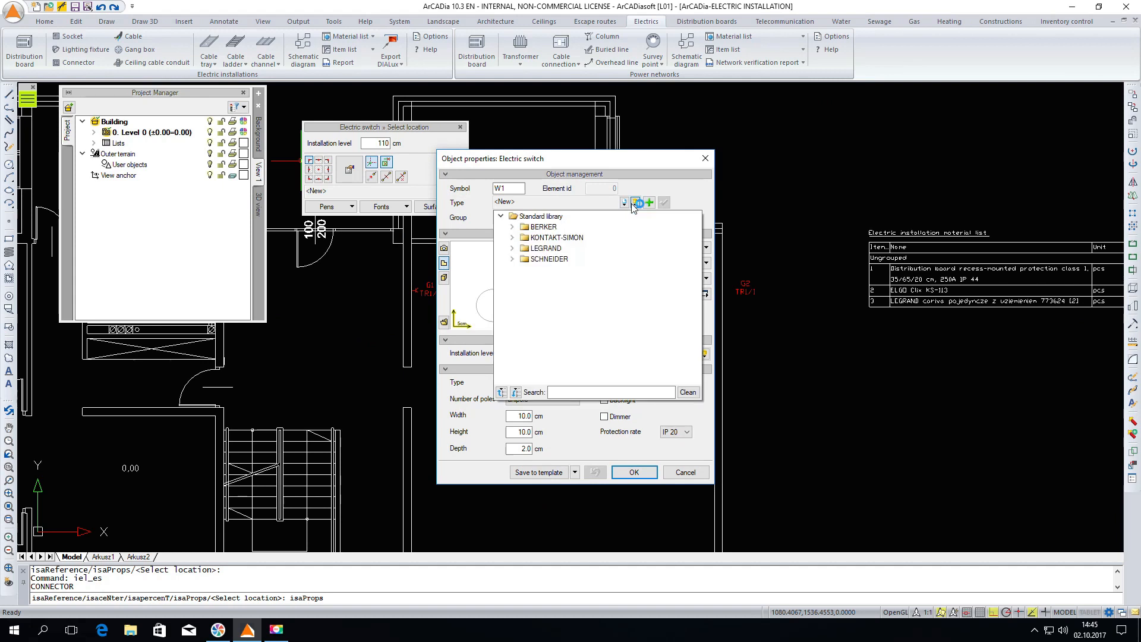
left_click(512, 249)
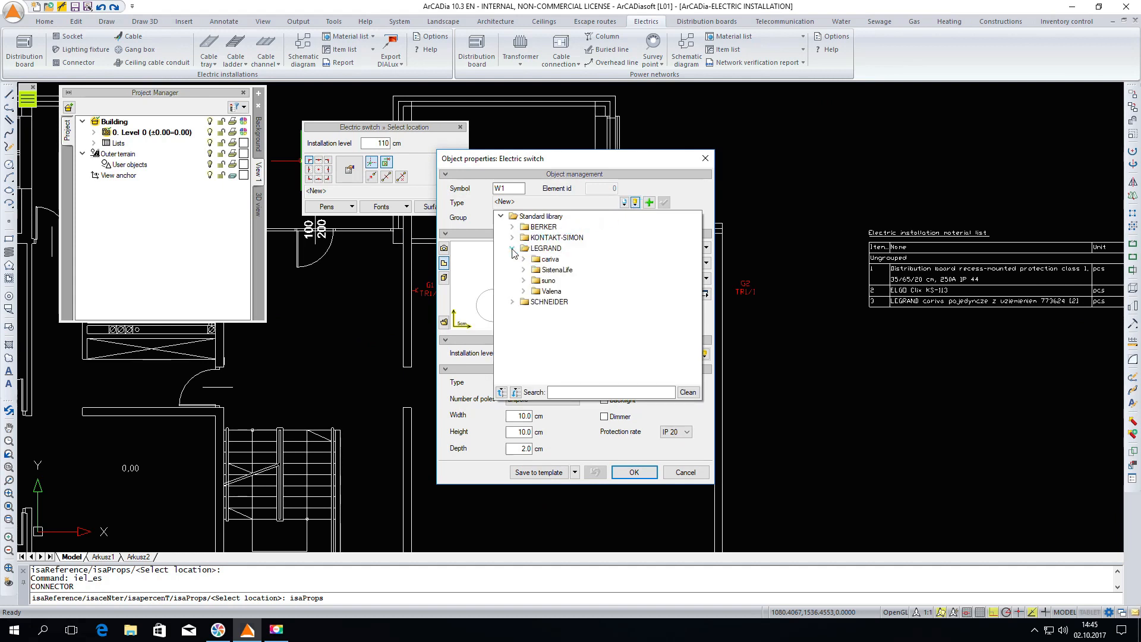
left_click(523, 280)
left_click(536, 291)
left_click(547, 302)
left_click(578, 313)
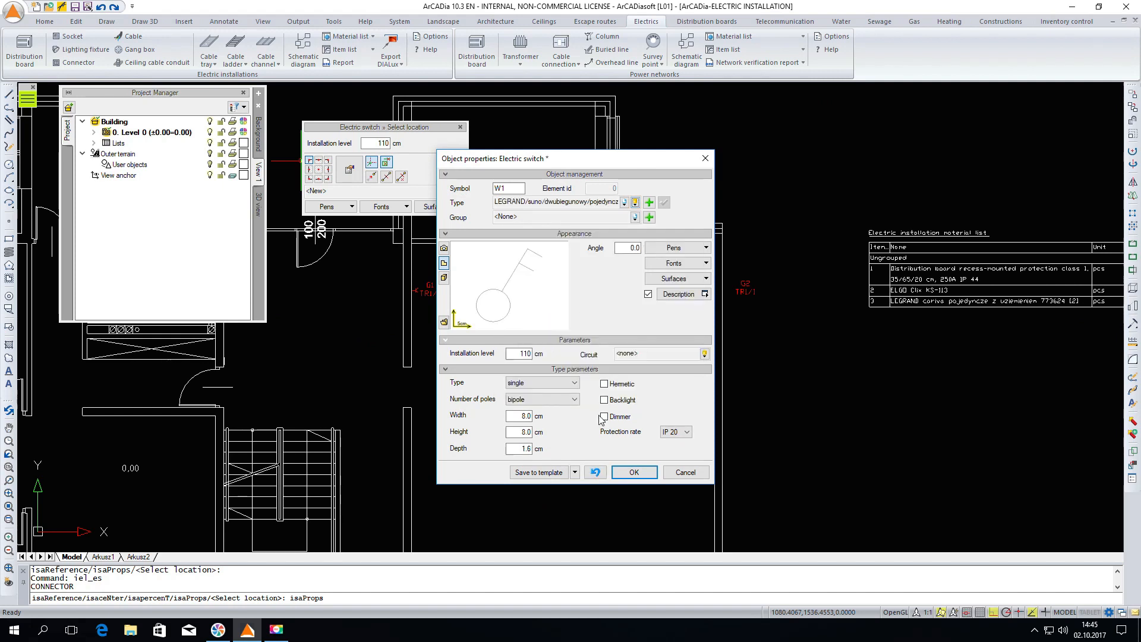
left_click(634, 472)
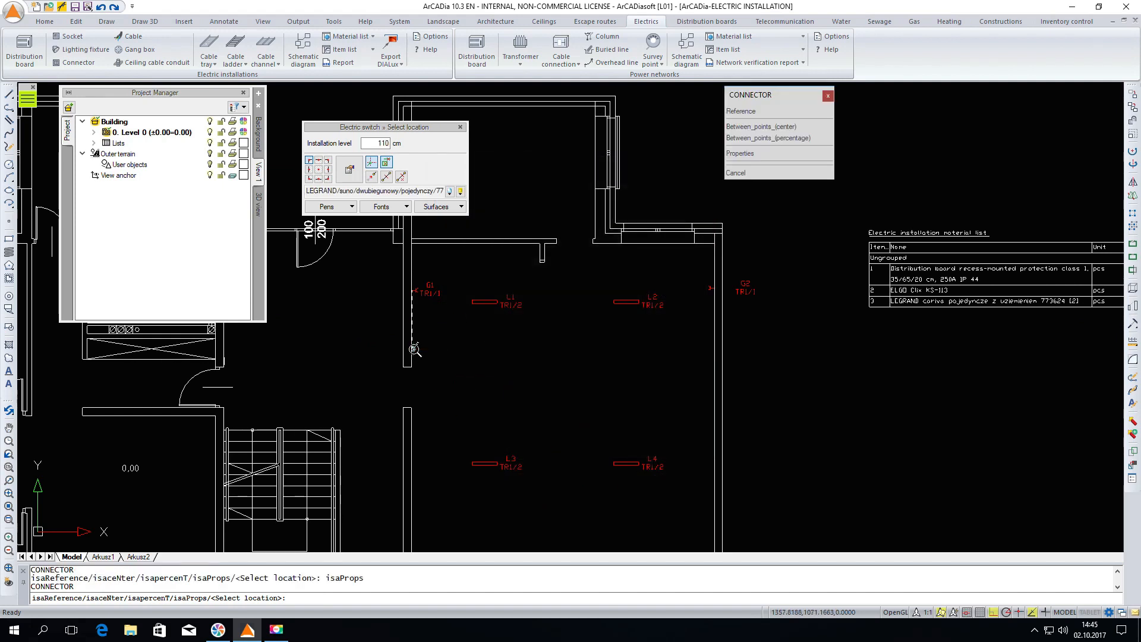
Step: Place one switch, pointing into the large room, on the wall end below socket G1, beside the doorway opening
scroll(412, 351, "up", 3)
left_click(413, 381)
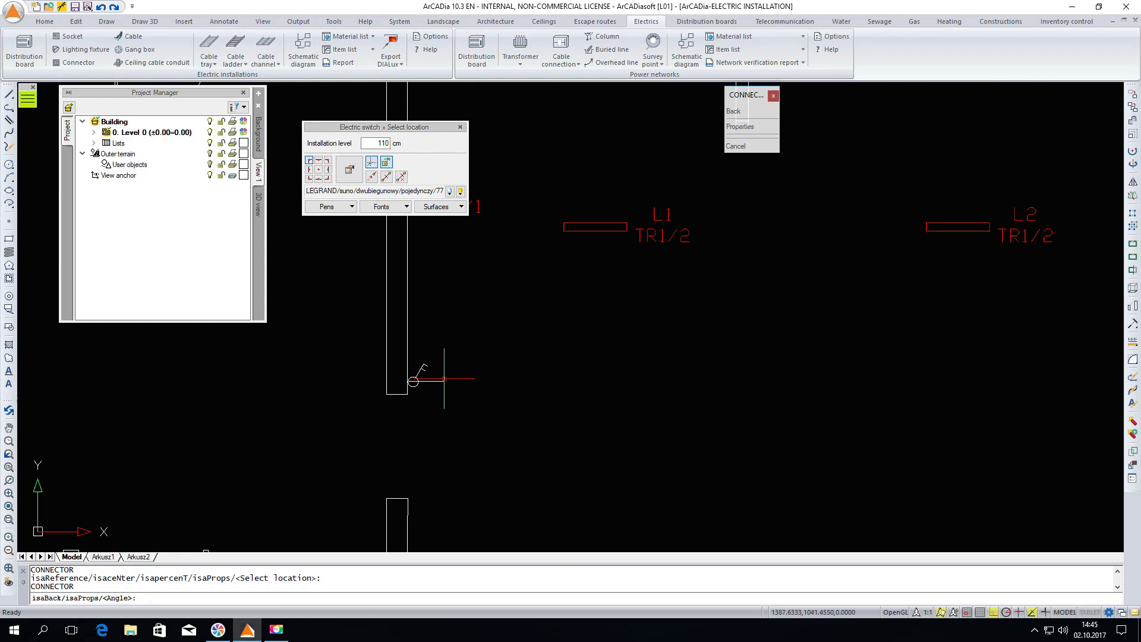
left_click(446, 379)
scroll(493, 295, "down", 3)
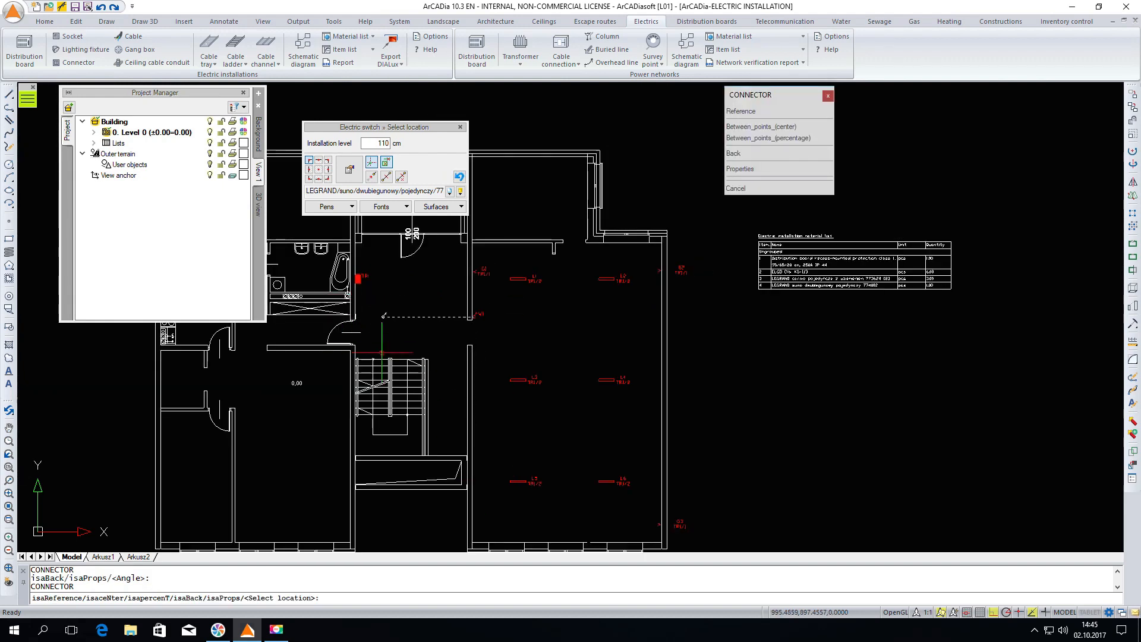
key("Escape")
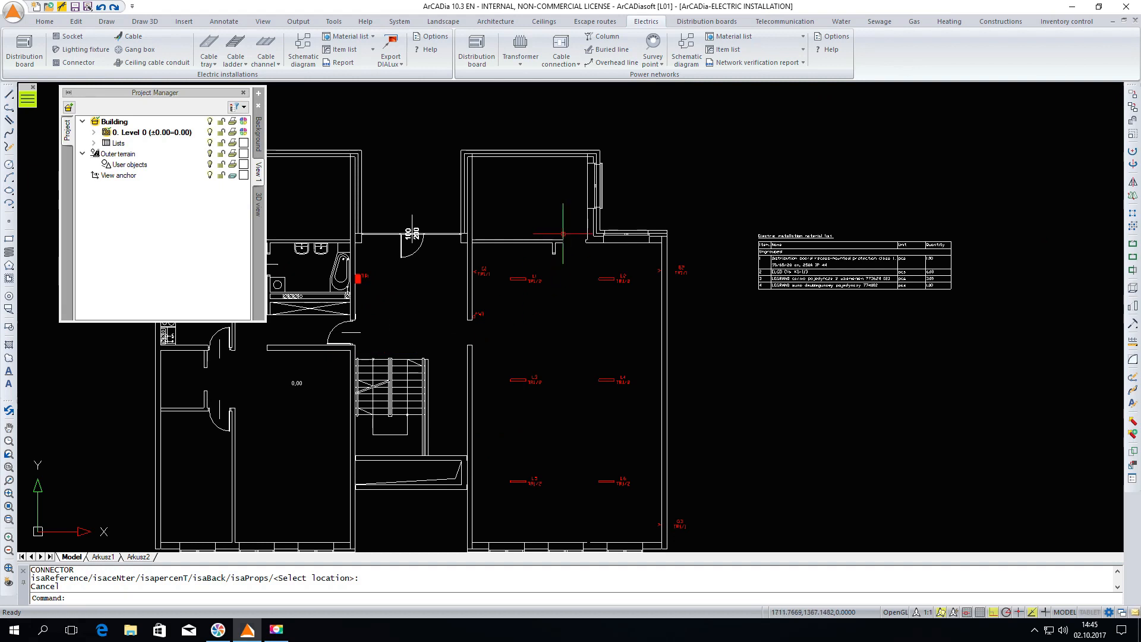
Step: Insert the electric installation item list beside the material list, on its side away from the building, and check its entries
scroll(562, 234, "down", 2)
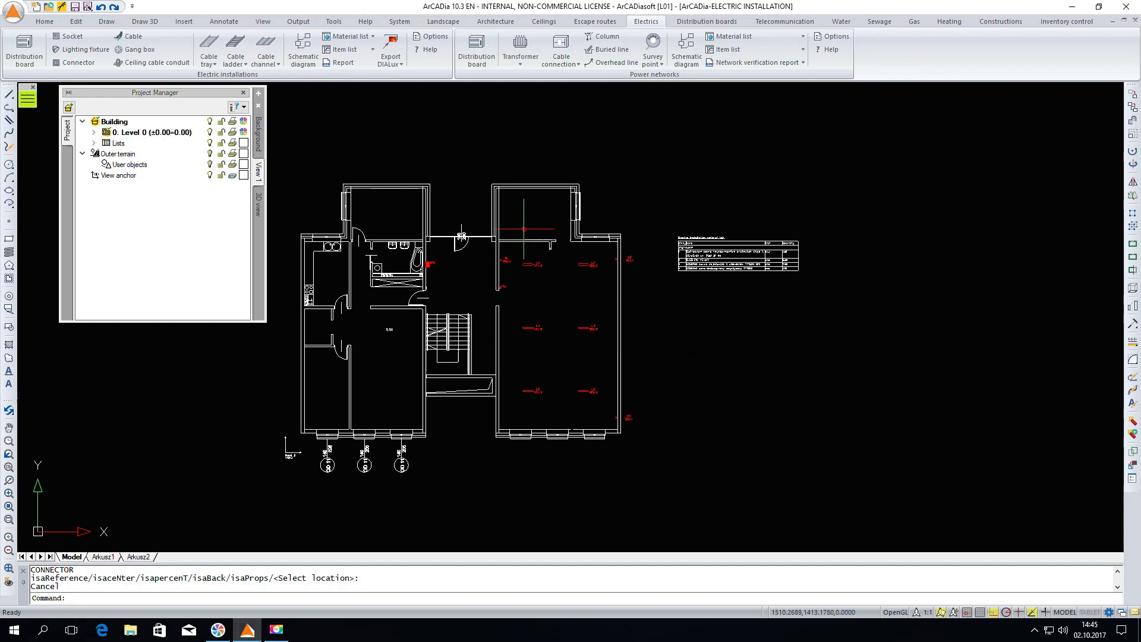
left_click(347, 54)
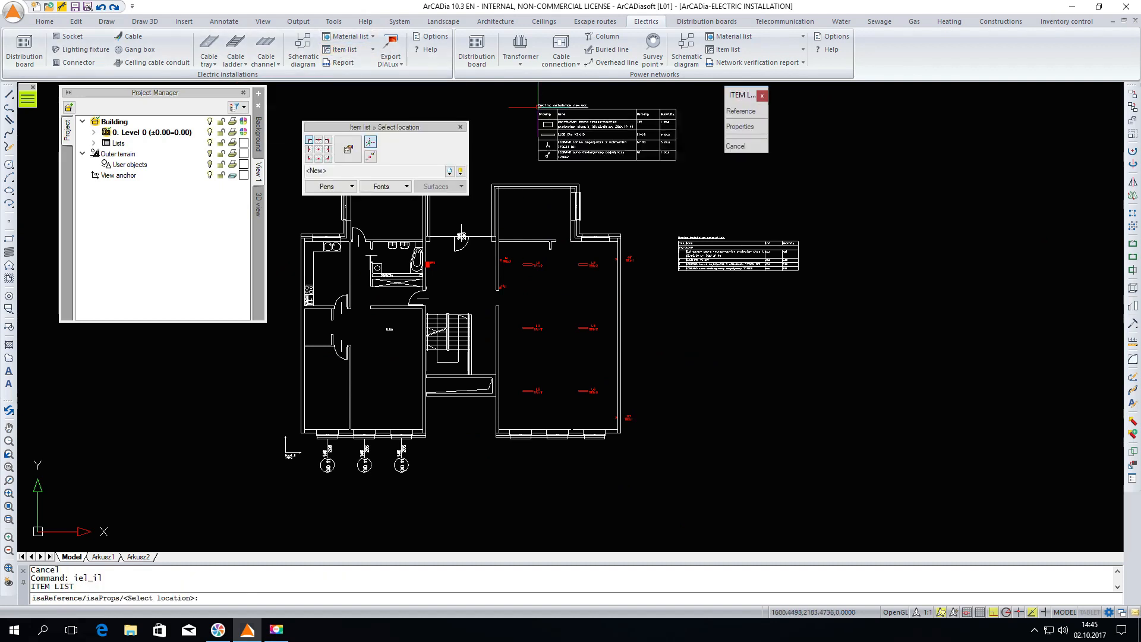
scroll(890, 252, "up", 2)
scroll(890, 252, "up", 2)
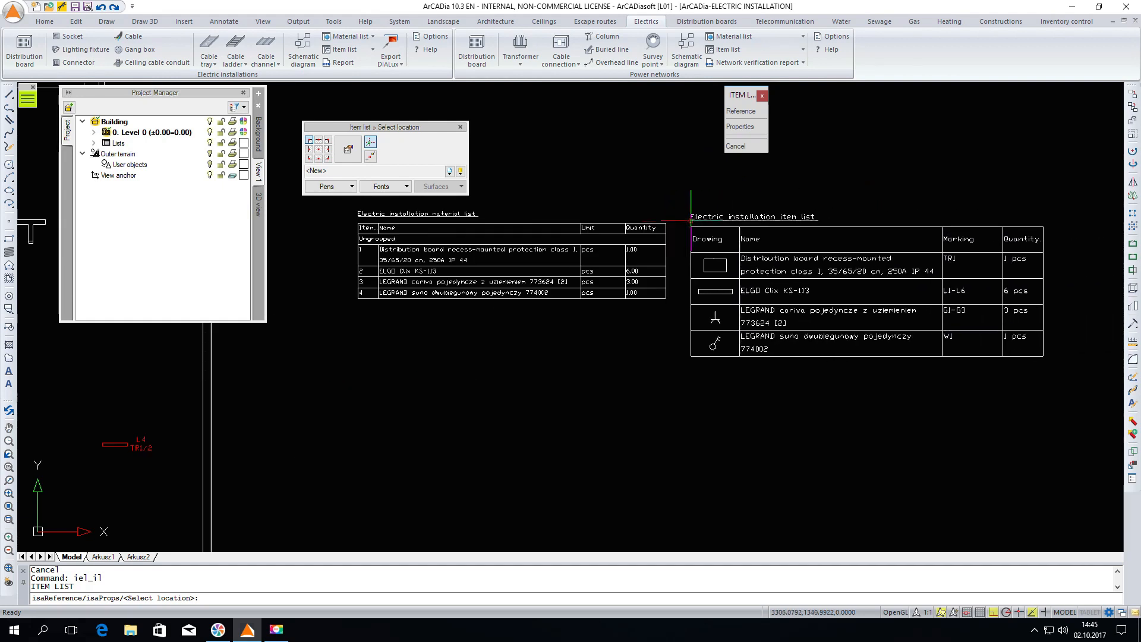
left_click(790, 216)
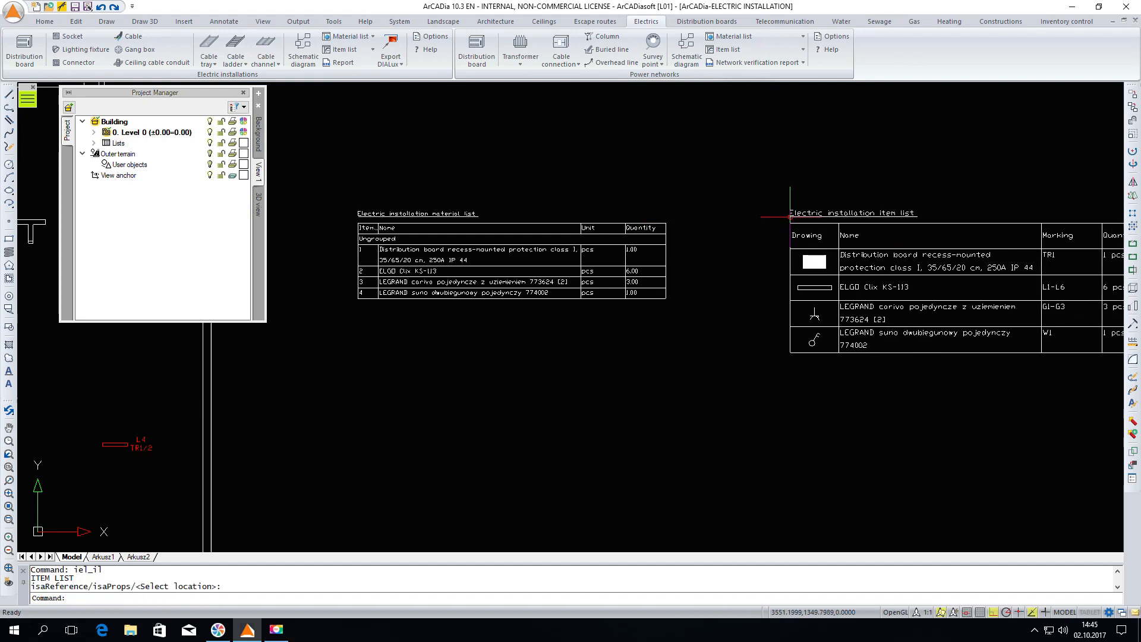
scroll(911, 278, "up", 2)
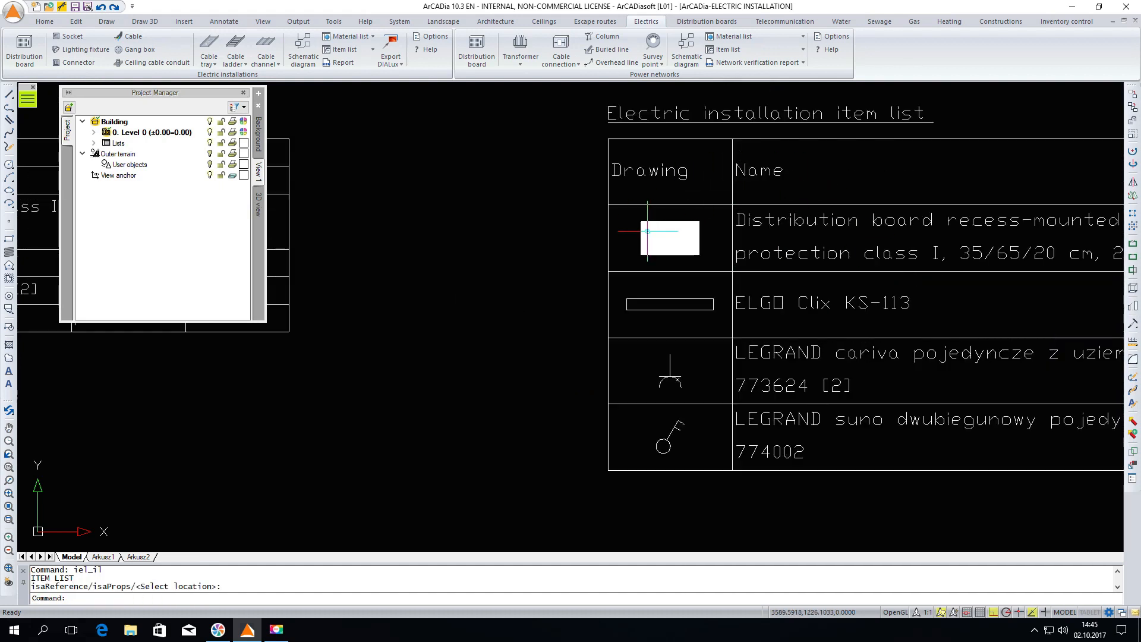
scroll(412, 233, "down", 2)
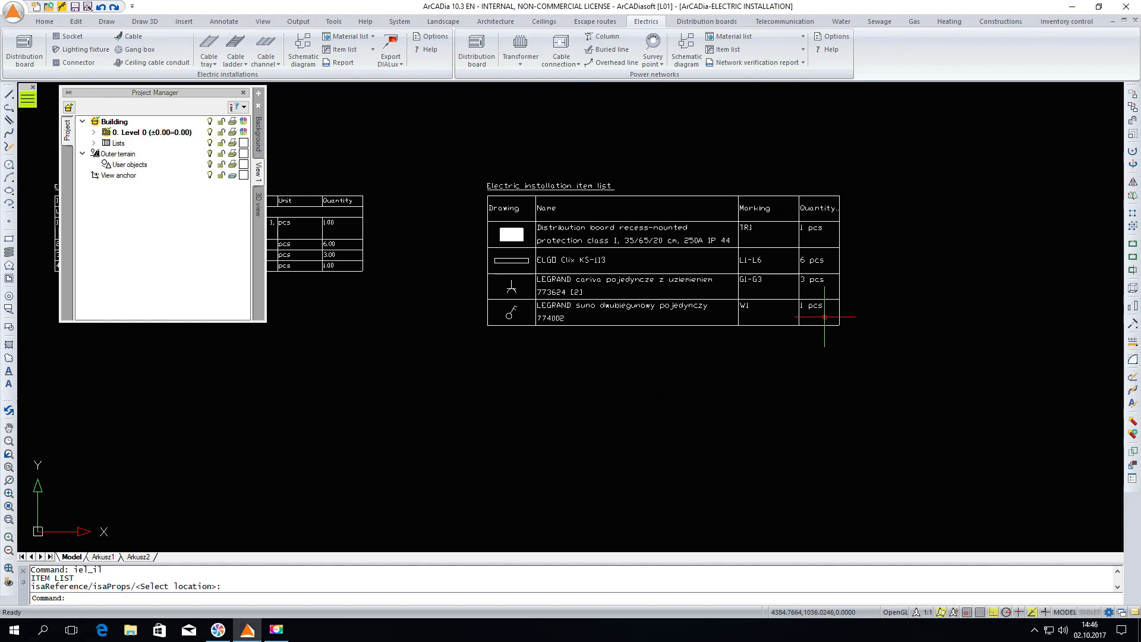
scroll(818, 208, "down", 6)
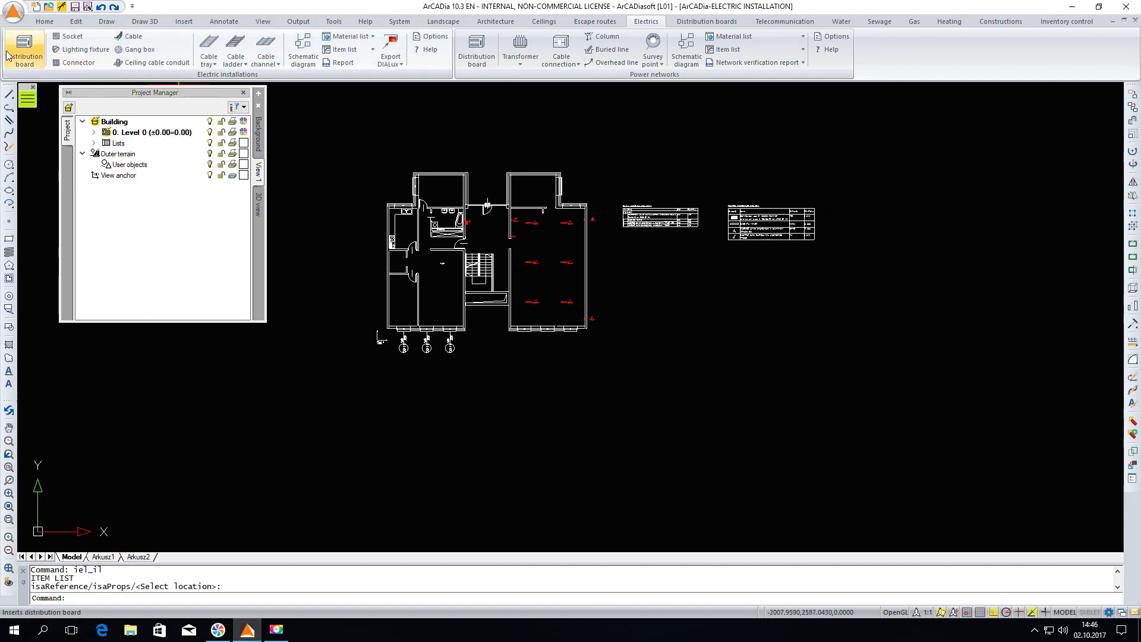
Step: Place two more distribution boards on the outer face of the small upper room's top wall, one near each corner
scroll(511, 152, "up", 5)
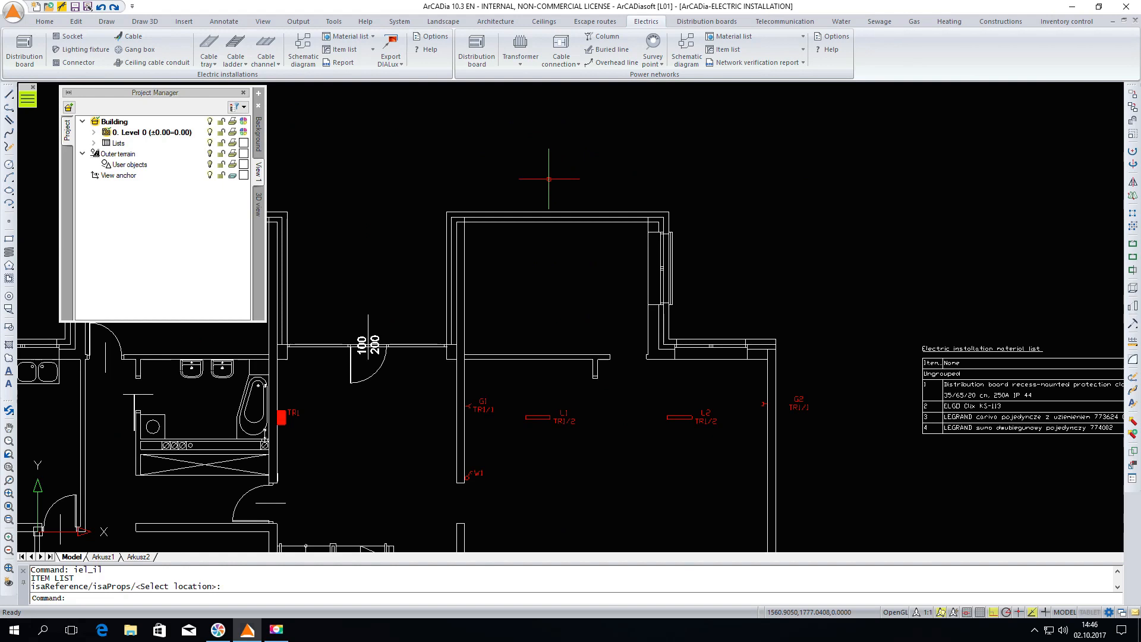
left_click(24, 49)
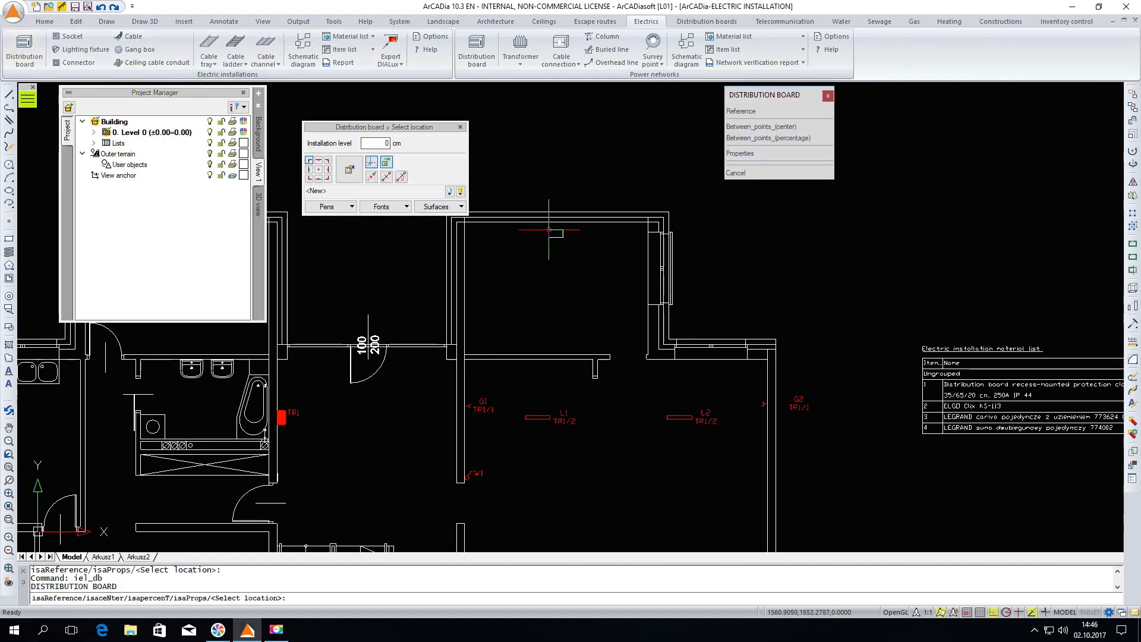
scroll(767, 382, "down", 1)
scroll(582, 265, "up", 1)
scroll(523, 273, "up", 1)
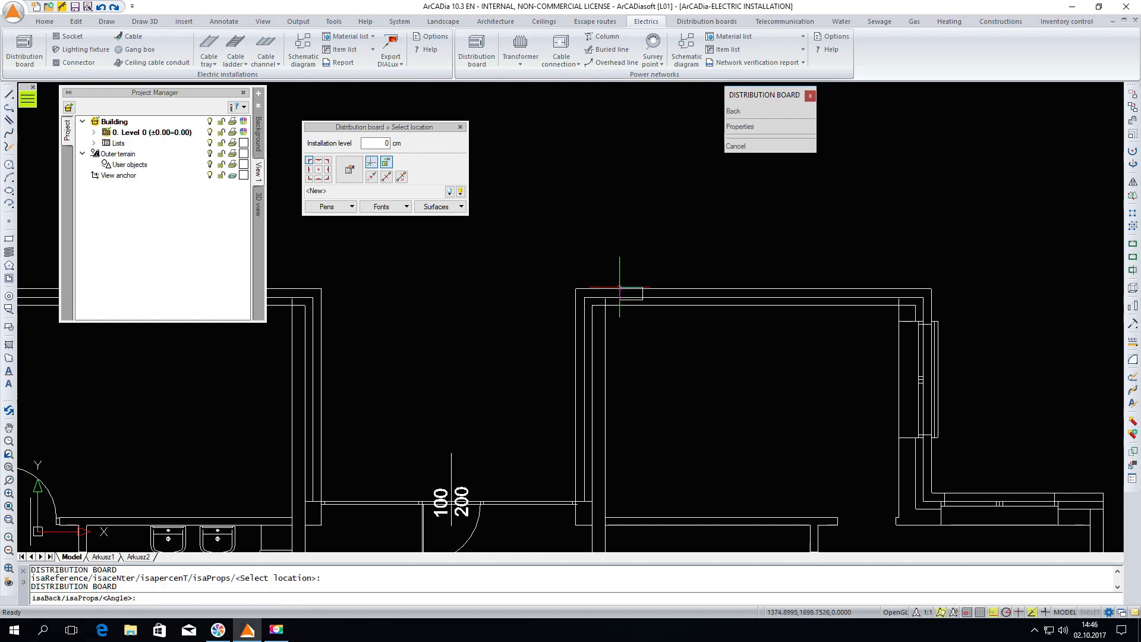
left_click(608, 280)
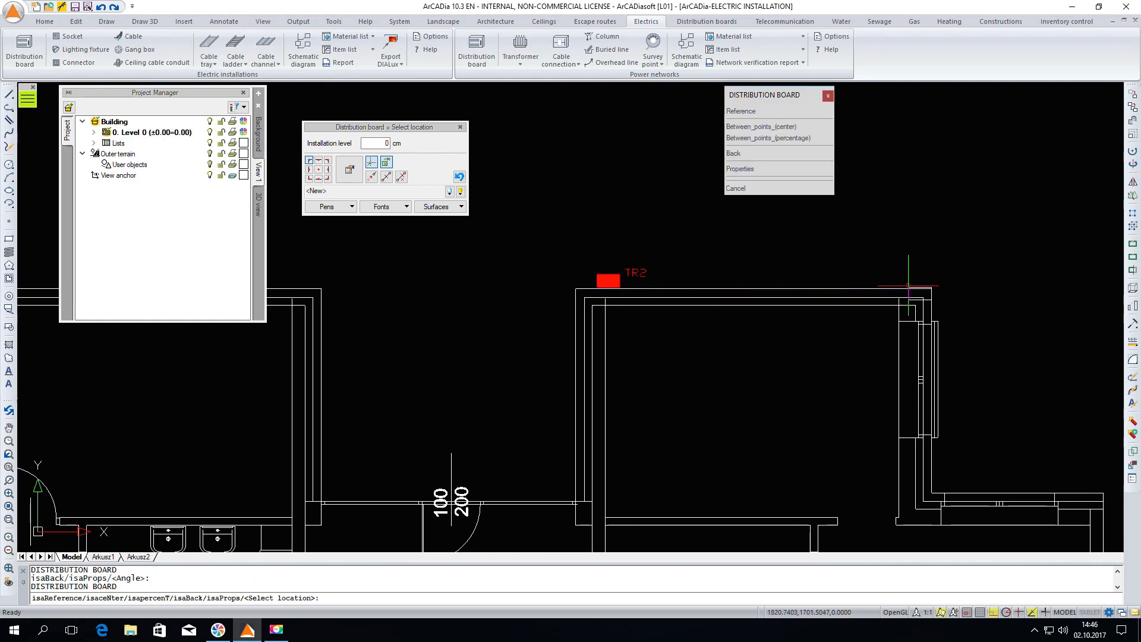
left_click(908, 286)
left_click(827, 282)
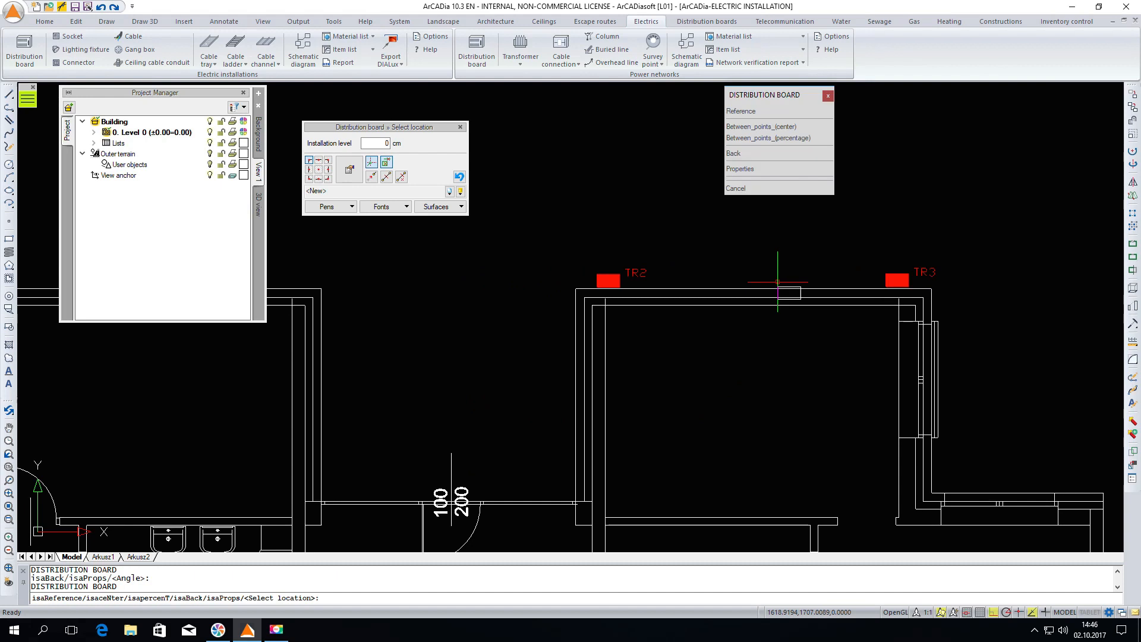
key("Escape")
Step: Raise the installation level of both new distribution boards, TR2 and TR3, together in their shared object properties
left_click(897, 280)
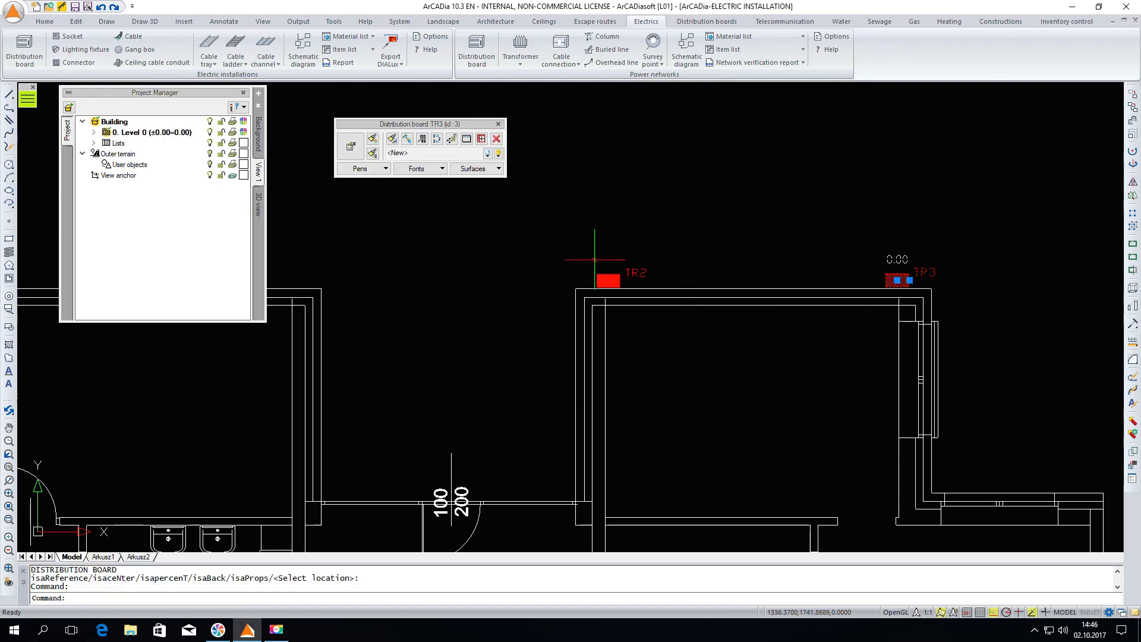
left_click(608, 279)
left_click(351, 146)
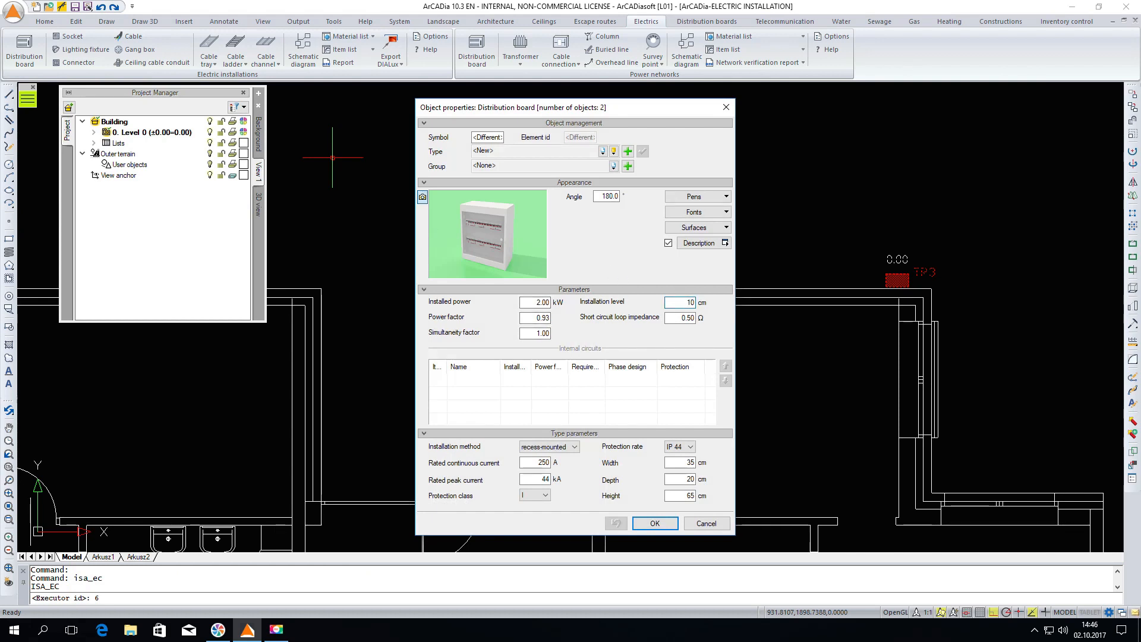
key("Return")
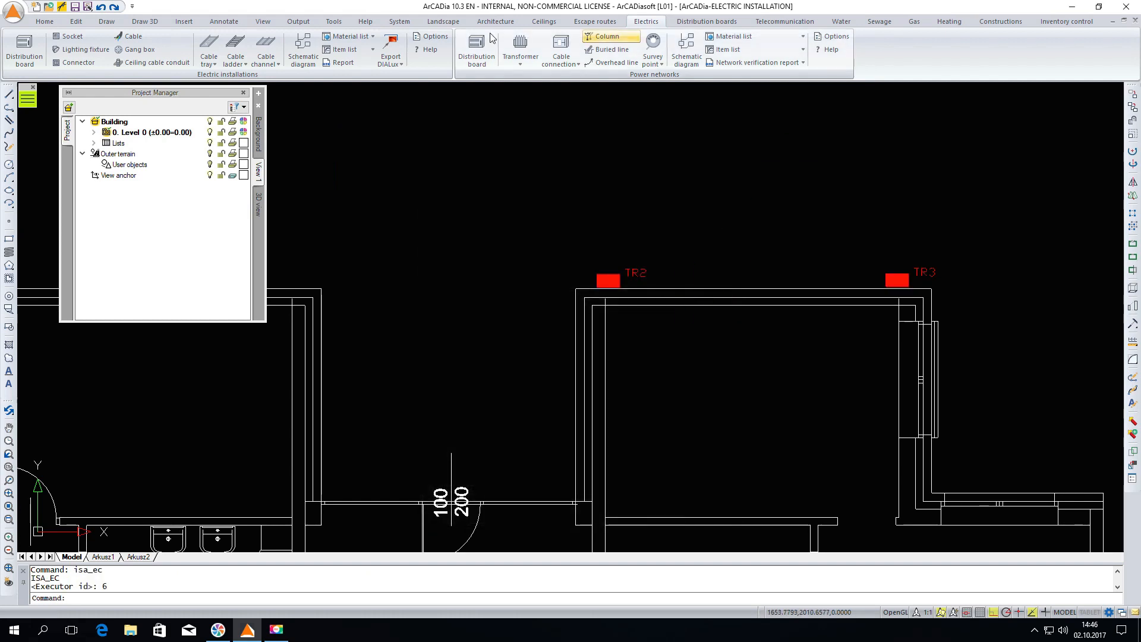
left_click(133, 37)
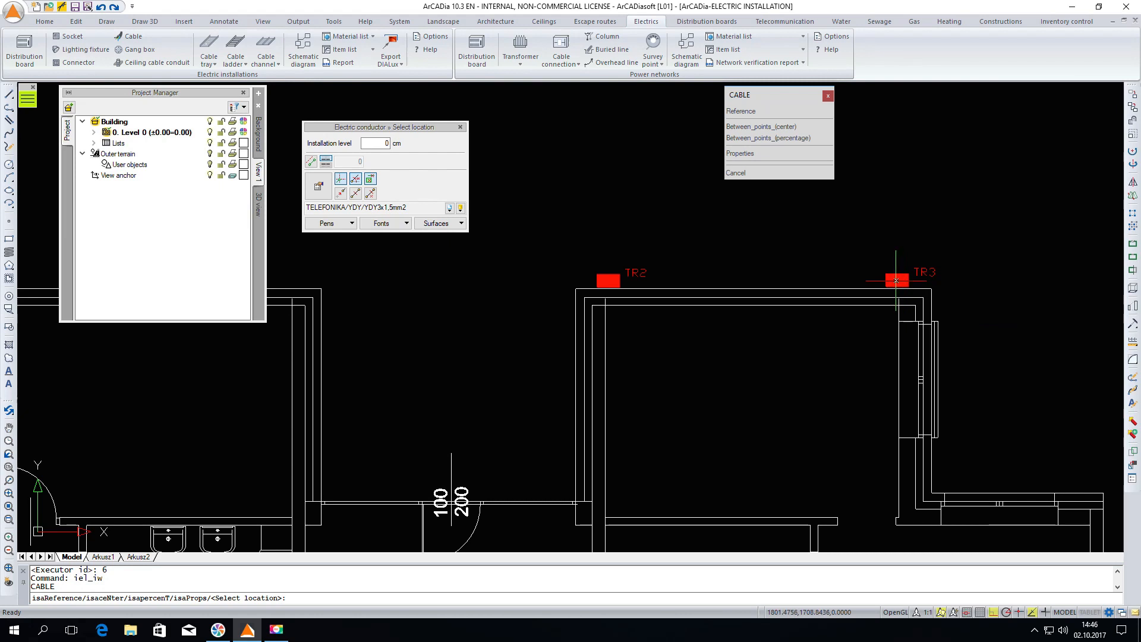
left_click(896, 283)
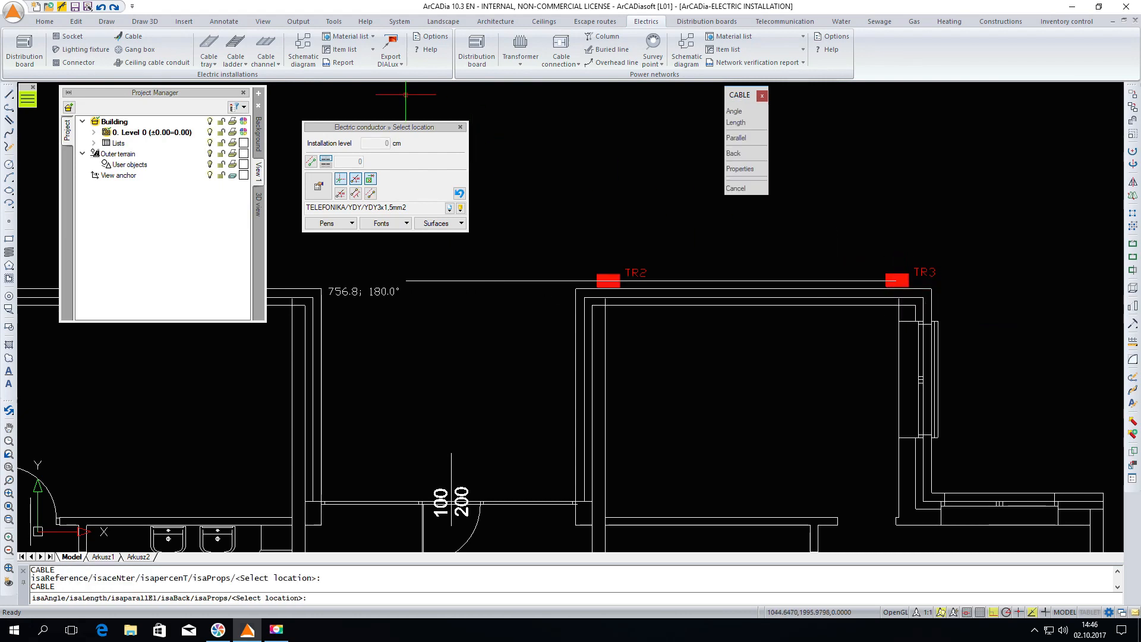
key("Escape")
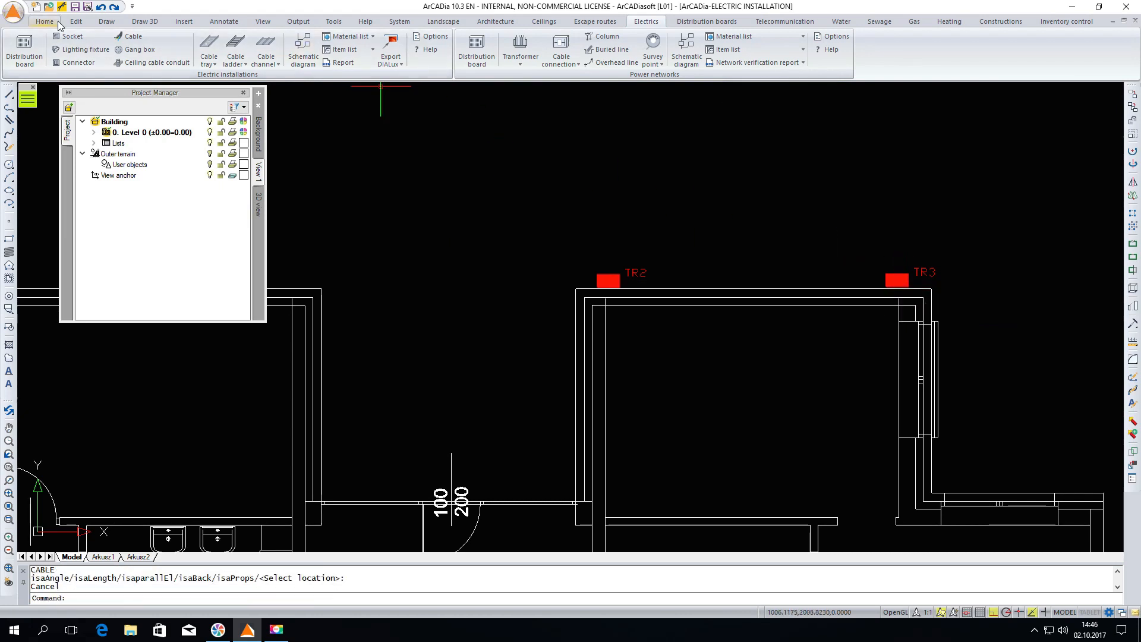
Step: Draw a TELEFONIKA YDY3x1,5mm2 cable at installation level 250 cm from board TR3 along the upper wall to board TR2
left_click(123, 38)
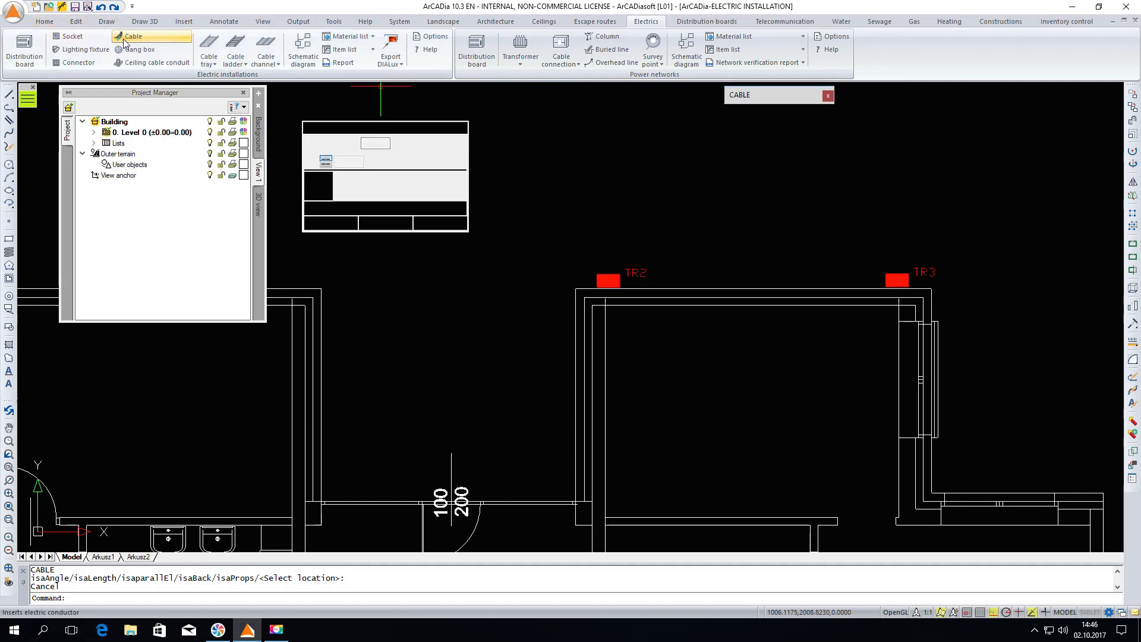
left_click(362, 143)
type("20")
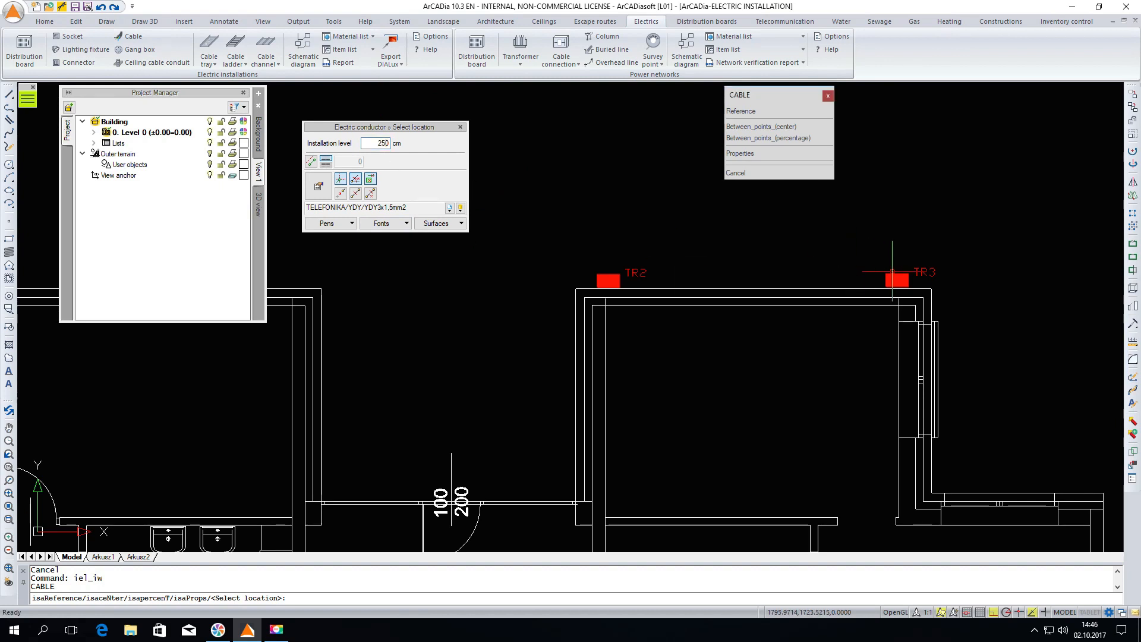
scroll(930, 289, "up", 3)
left_click(844, 284)
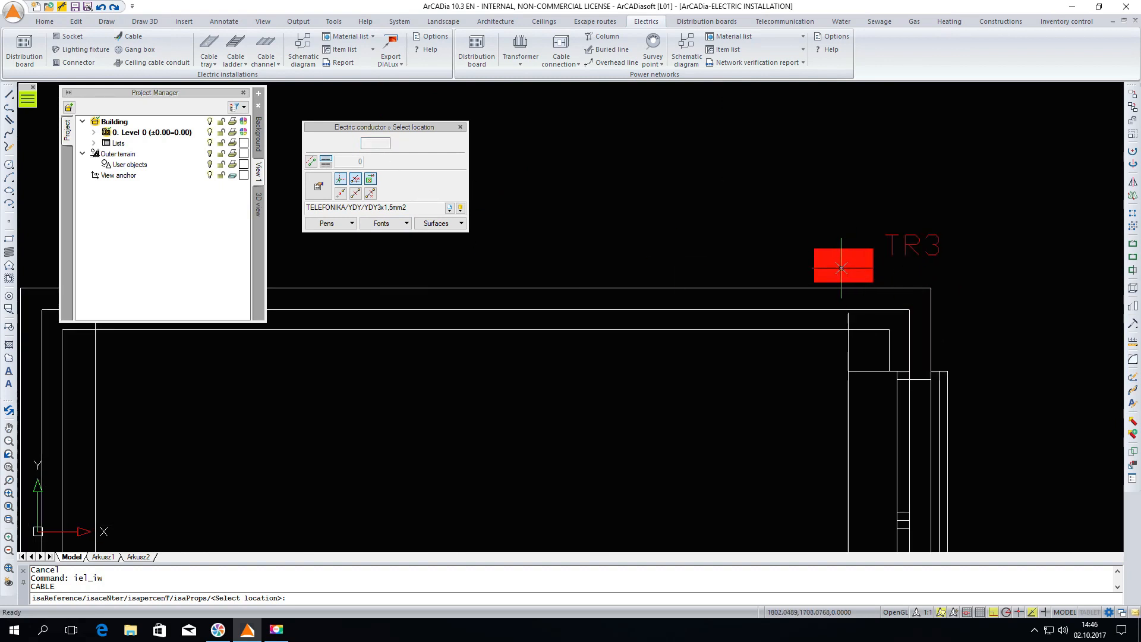
left_click(844, 296)
scroll(986, 305, "down", 3)
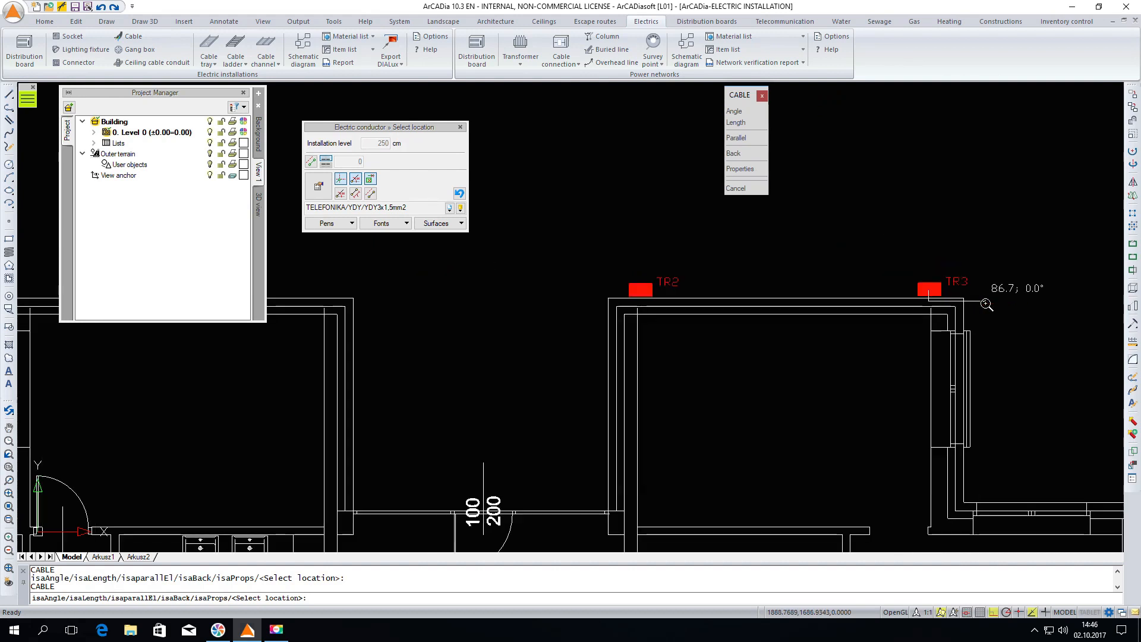
scroll(654, 326, "up", 3)
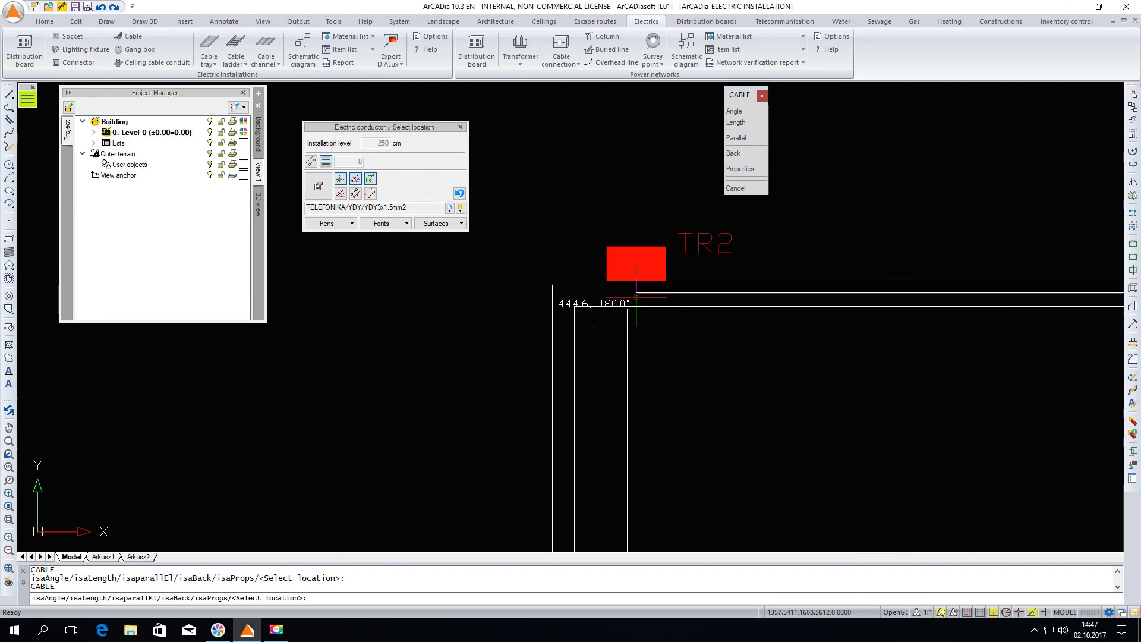
left_click(636, 267)
right_click(636, 267)
Step: Draw a second cable from the first cable's bend at TR2, around the wall corner, down and across the entrance to board TR1
right_click(618, 293)
left_click(644, 302)
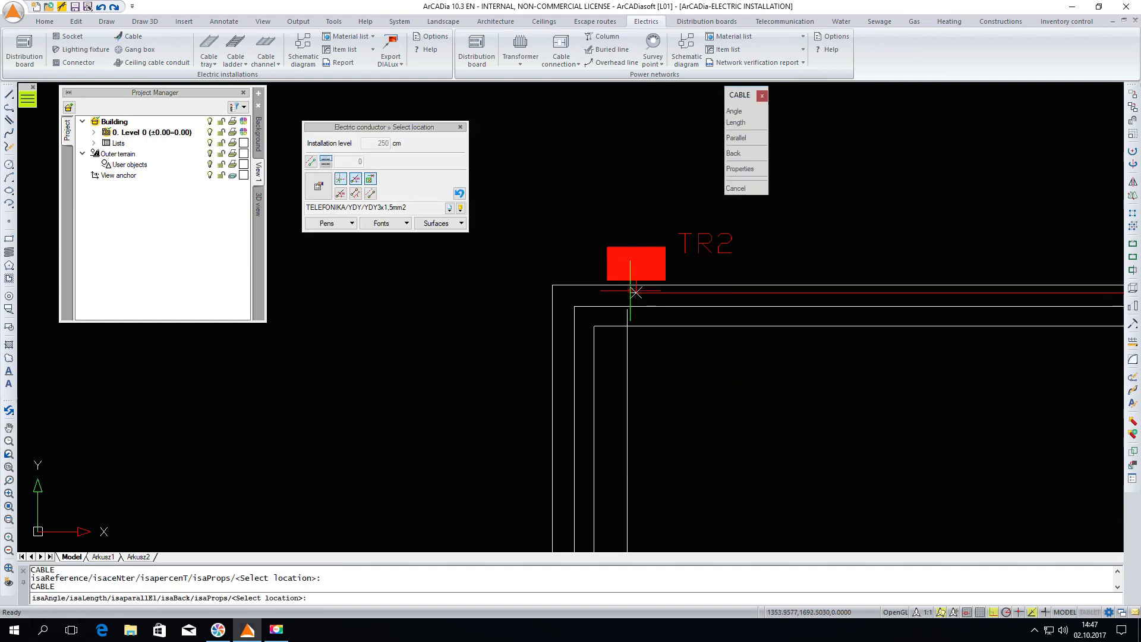
scroll(576, 290, "down", 3)
scroll(570, 262, "up", 4)
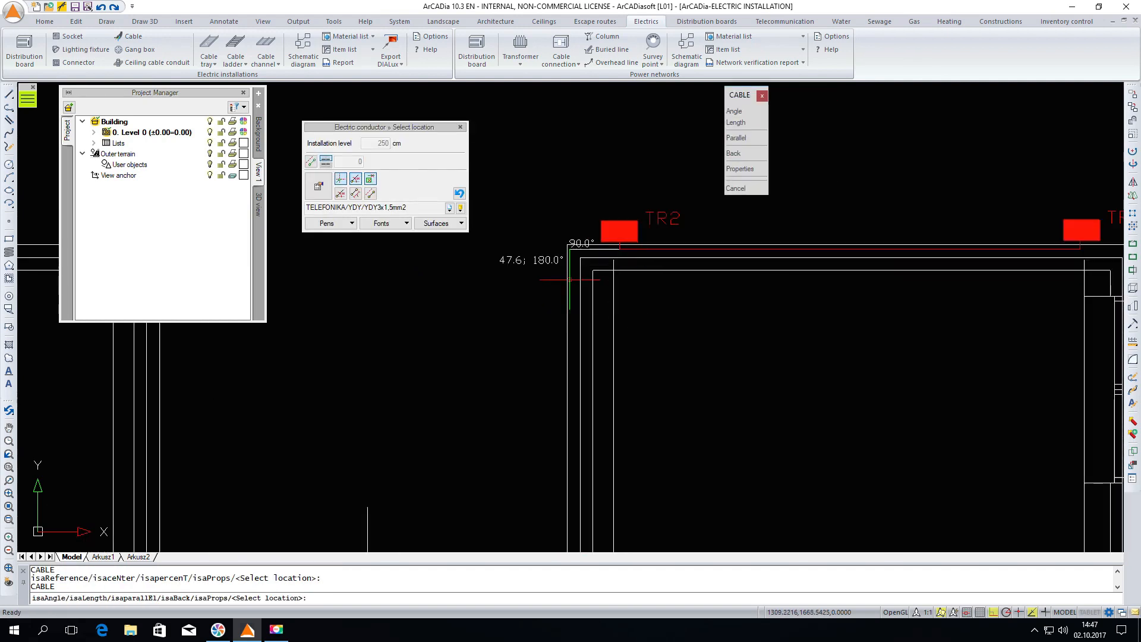
left_click(569, 262)
scroll(569, 262, "down", 3)
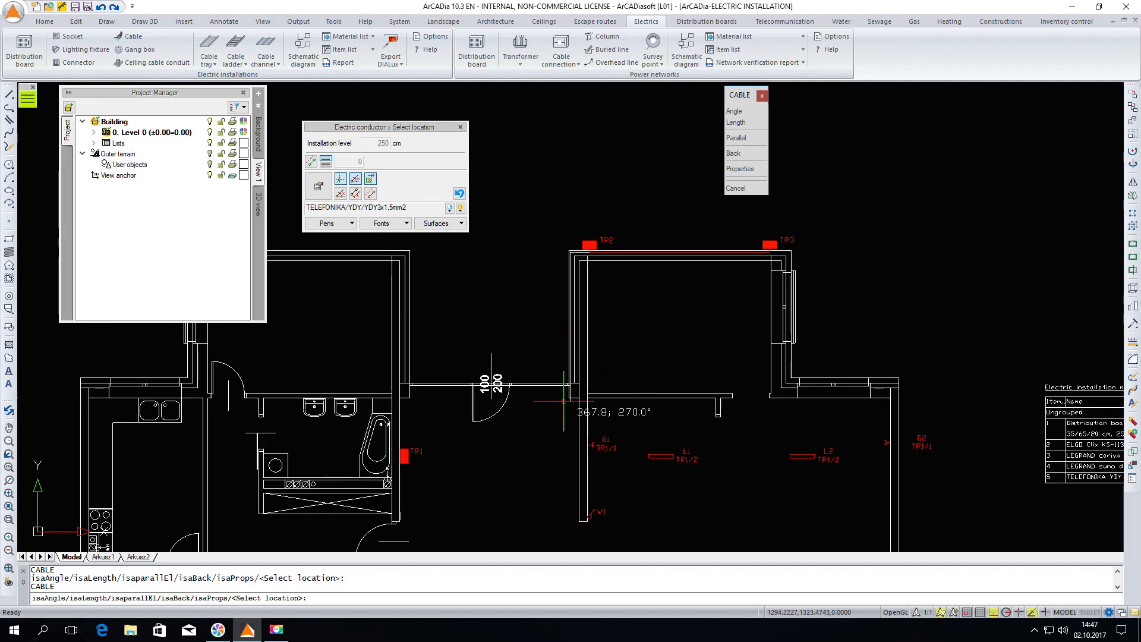
scroll(568, 394, "up", 3)
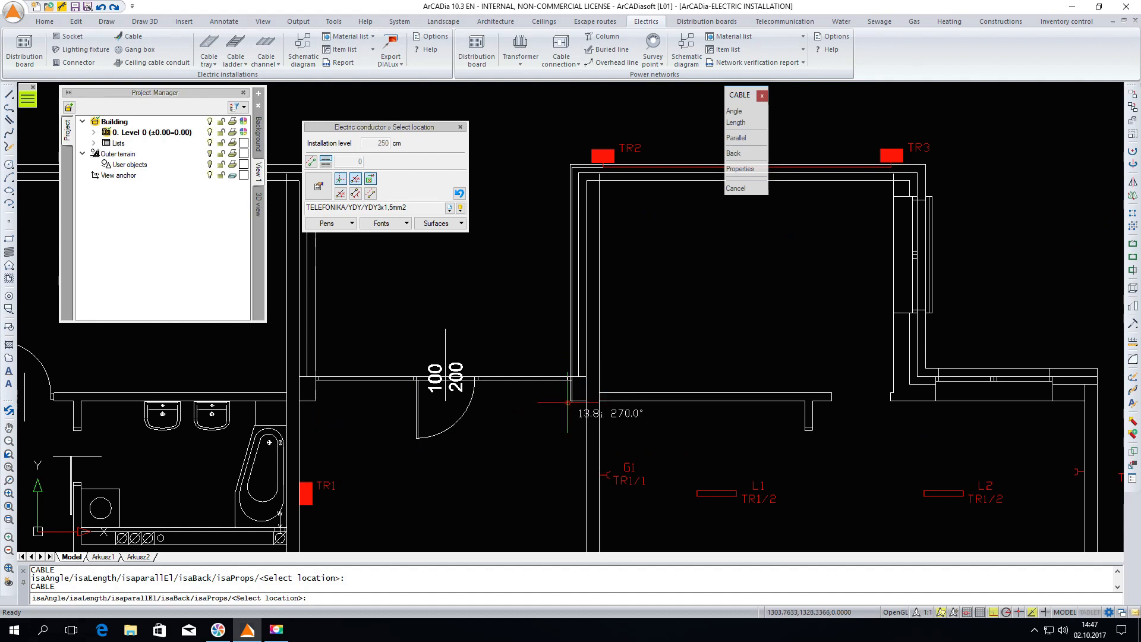
left_click(295, 404)
left_click(299, 492)
left_click(306, 492)
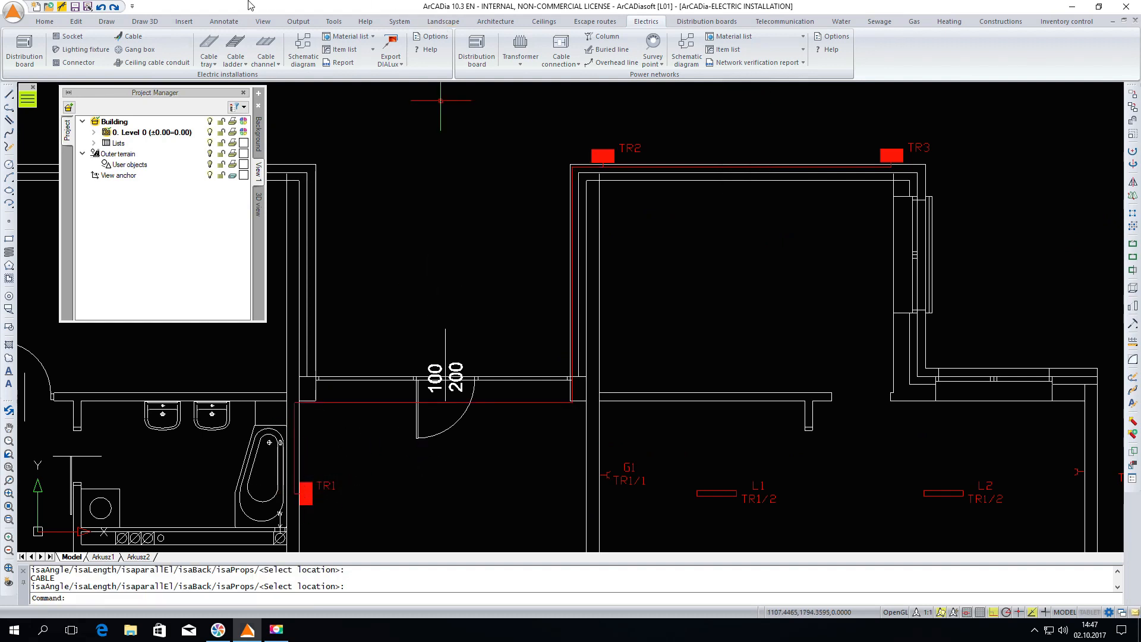
Step: Generate the schematic diagram with TR3 as the main distribution board, place it above the material list and inspect it
scroll(464, 272, "down", 2)
scroll(464, 271, "down", 1)
scroll(476, 279, "down", 1)
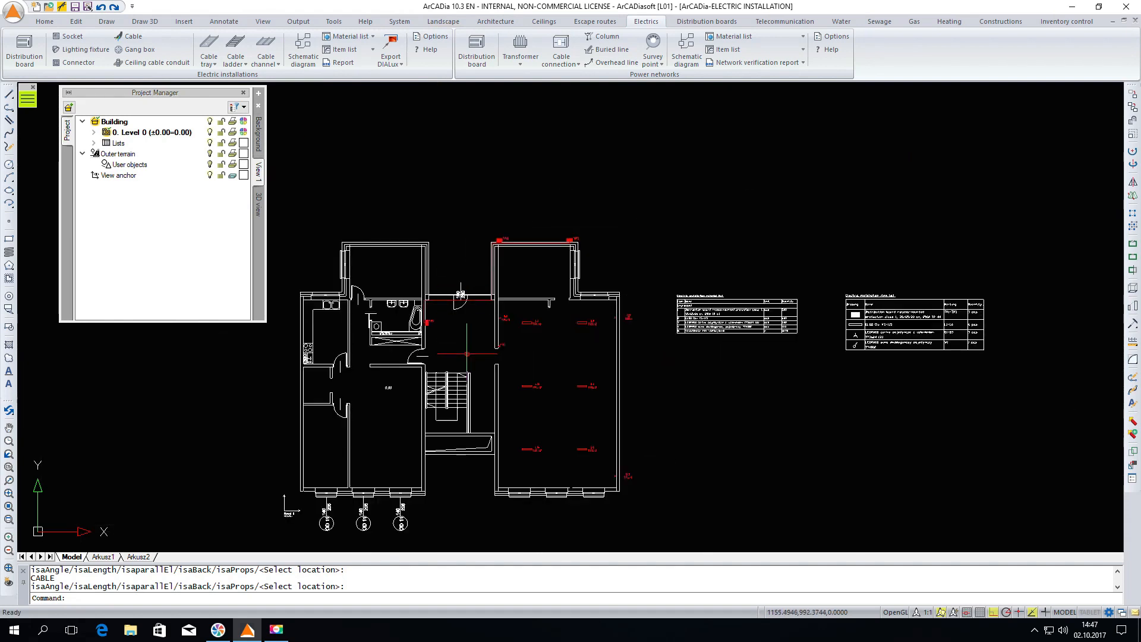
left_click(303, 58)
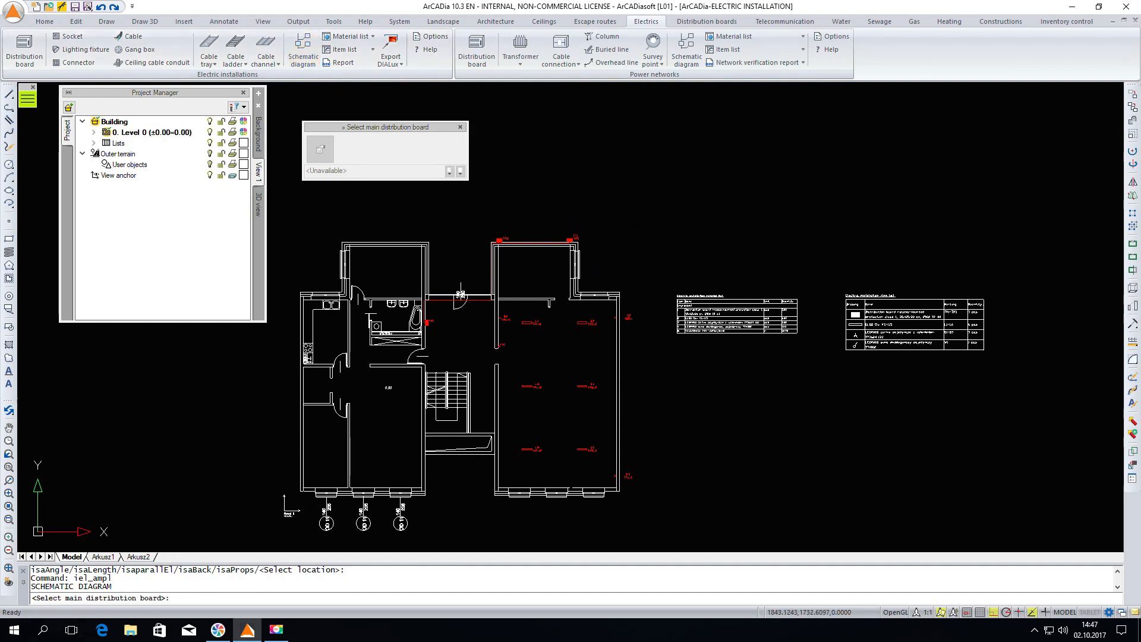
left_click(576, 238)
left_click(651, 248)
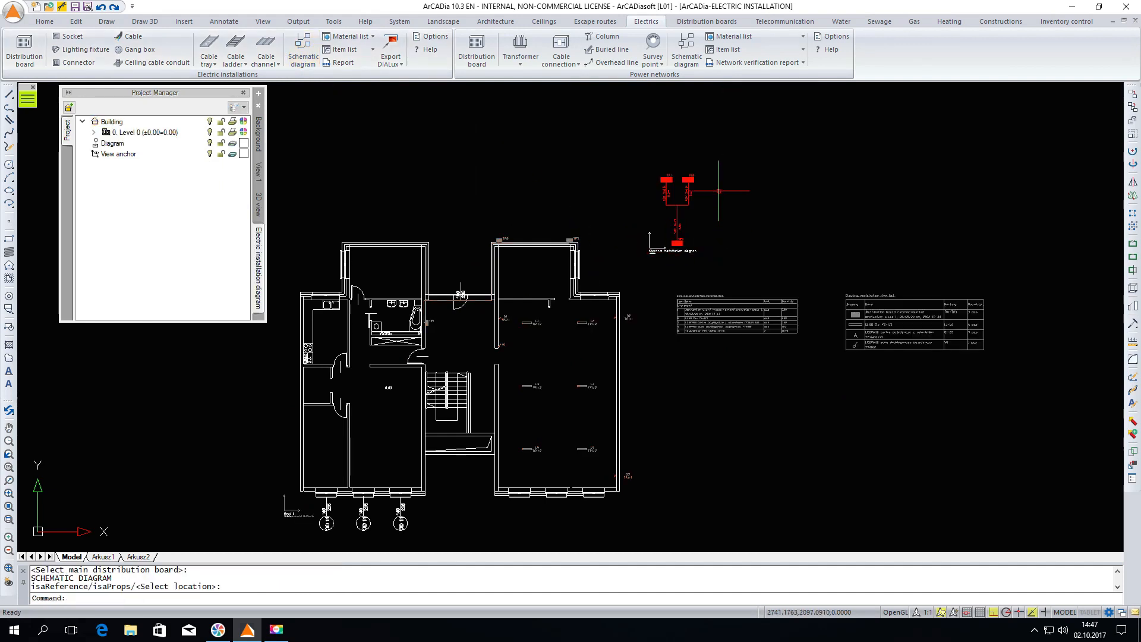
scroll(683, 208, "up", 5)
scroll(730, 189, "up", 4)
scroll(639, 244, "down", 4)
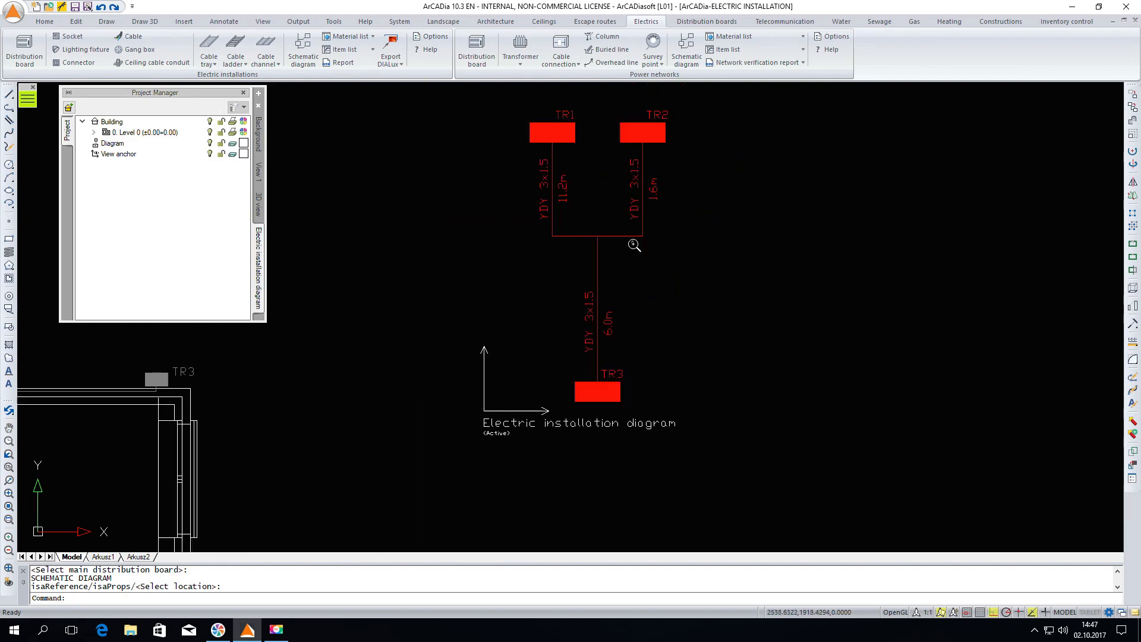
Step: Return to View 1, generate the installation report for the TR1 socket and lighting circuits, and export it as RTF named Report
scroll(480, 227, "down", 5)
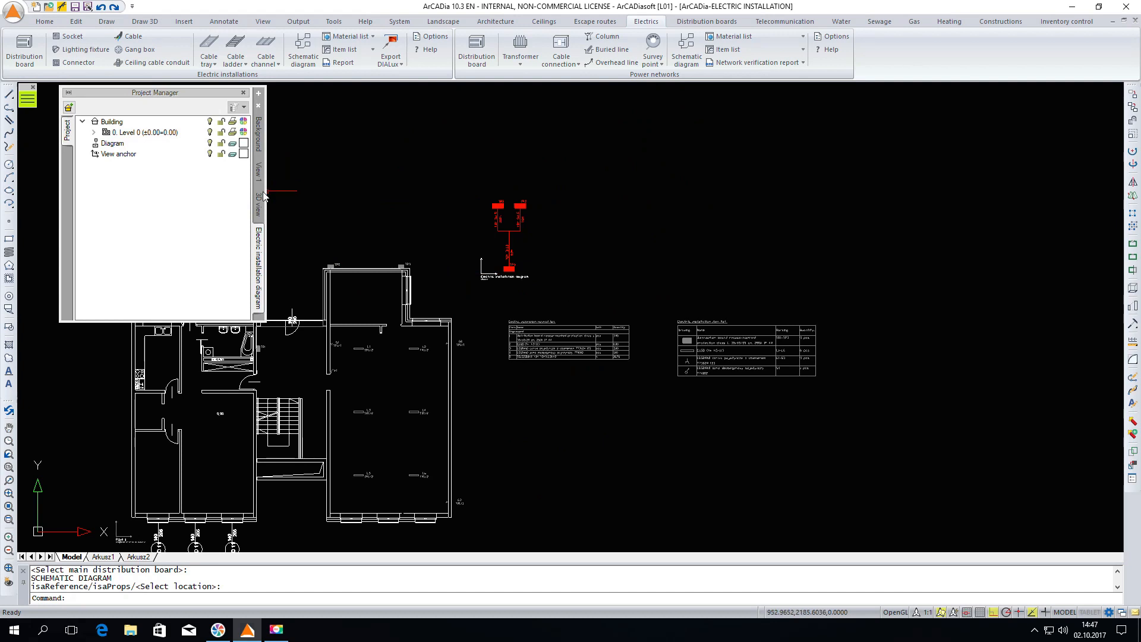
left_click(259, 169)
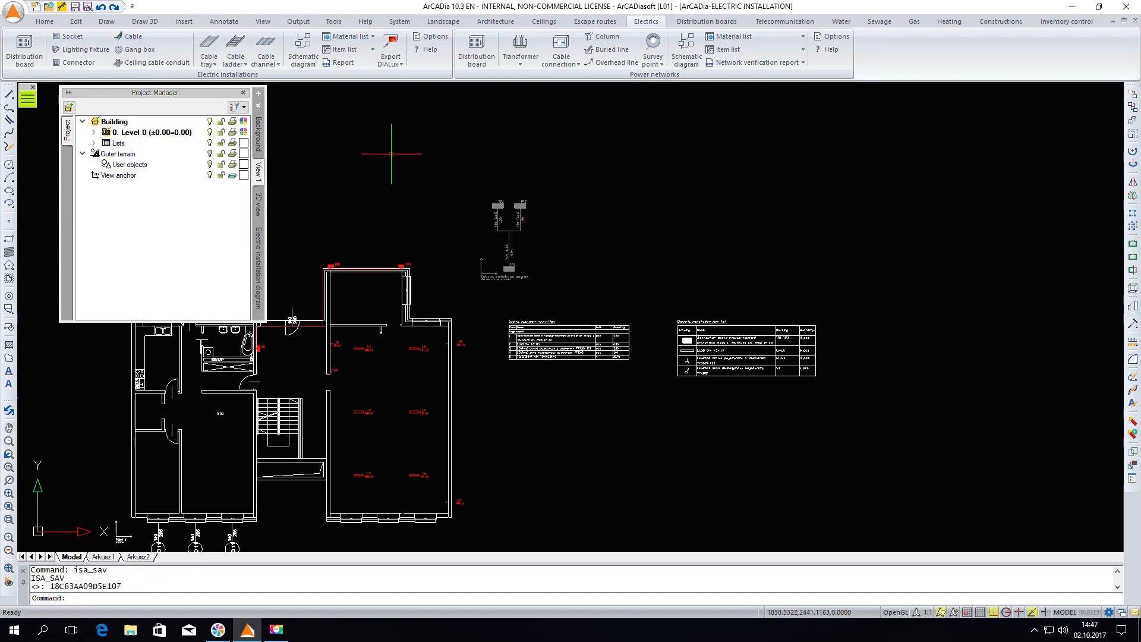
left_click(344, 63)
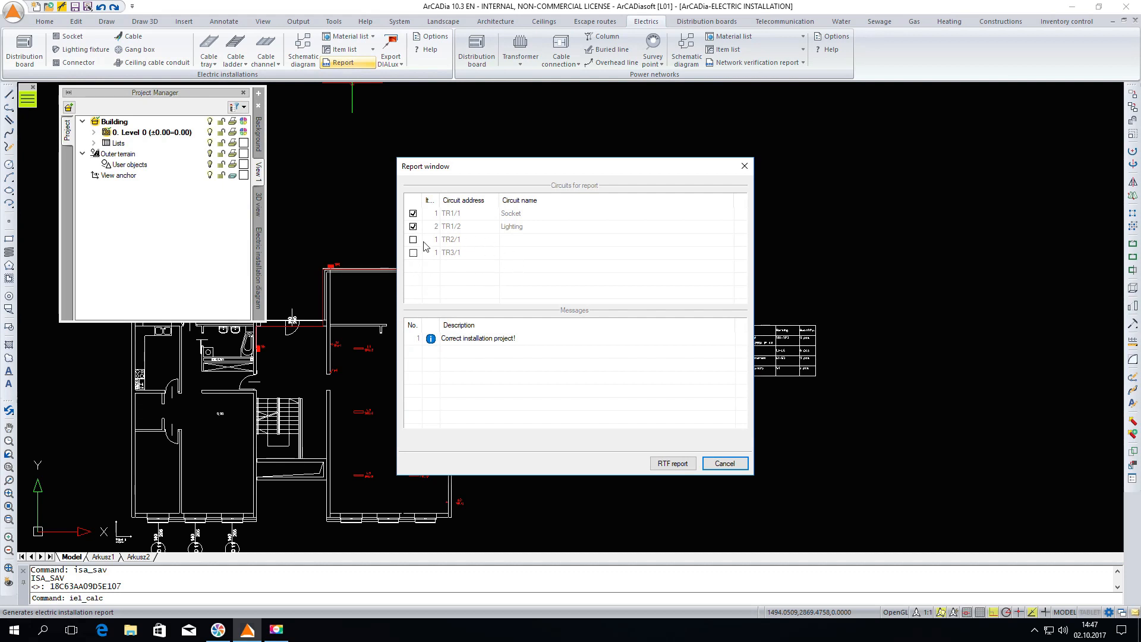
left_click(672, 463)
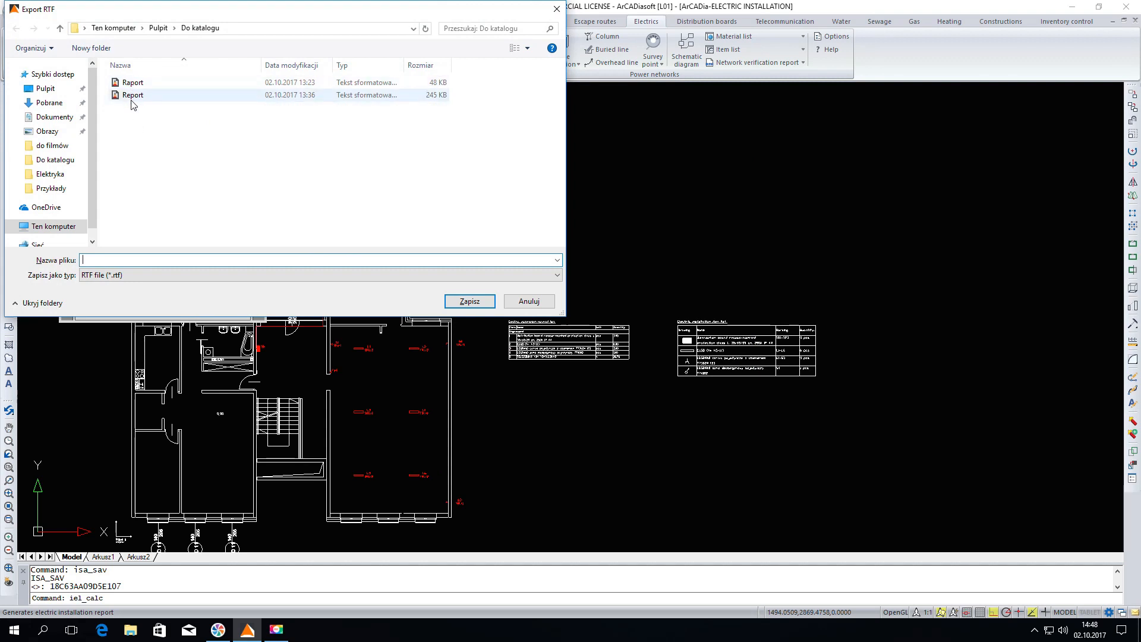
type("Re")
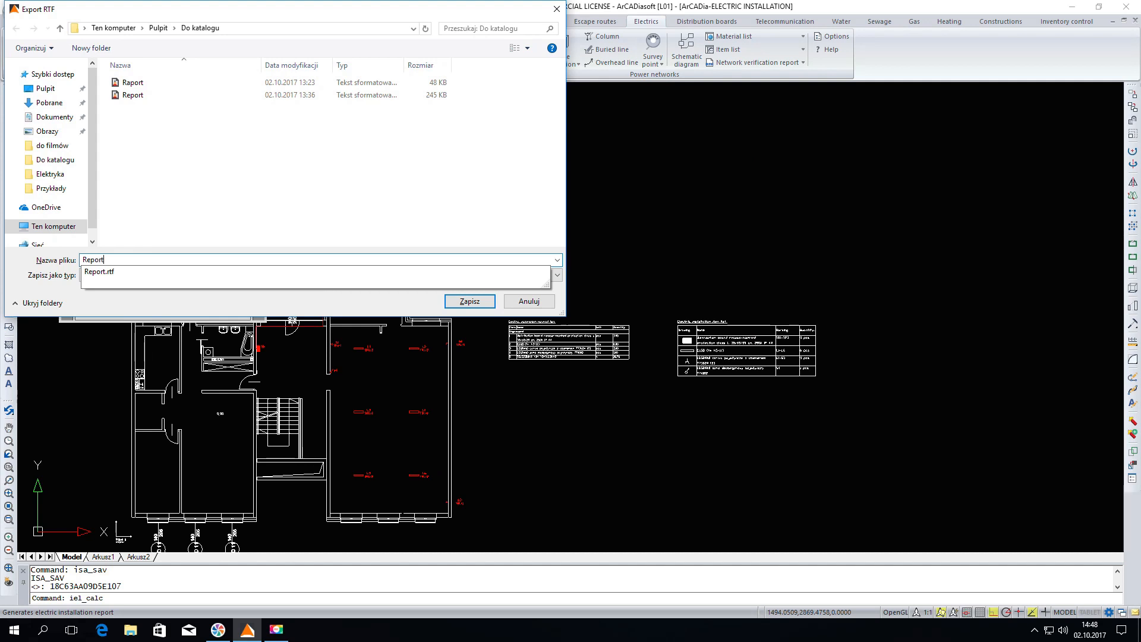
type("port")
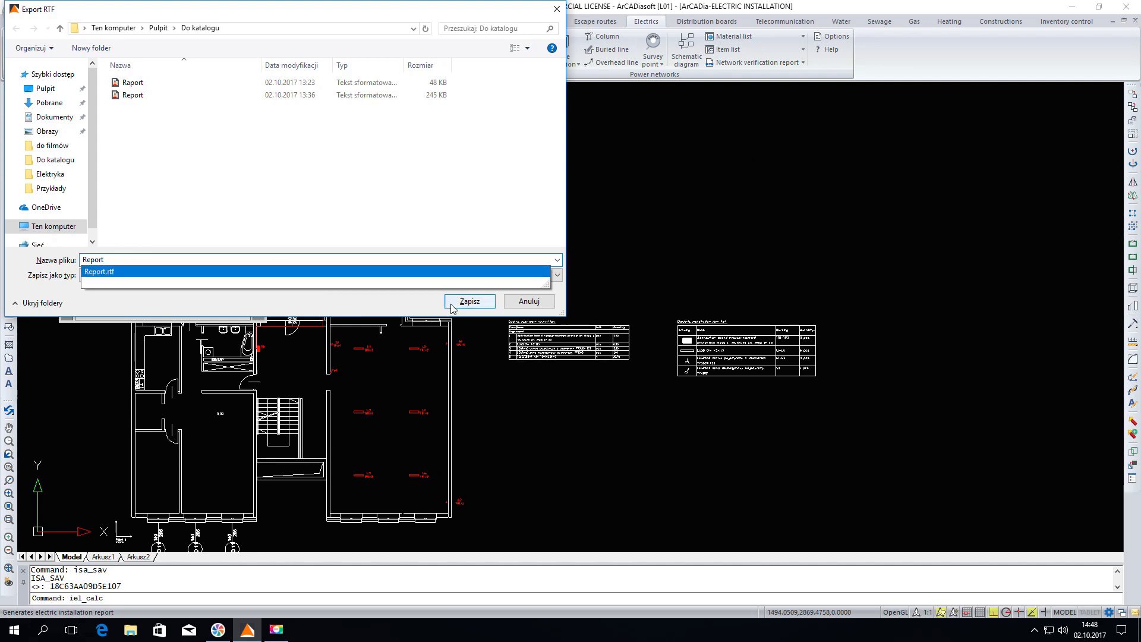
left_click(469, 302)
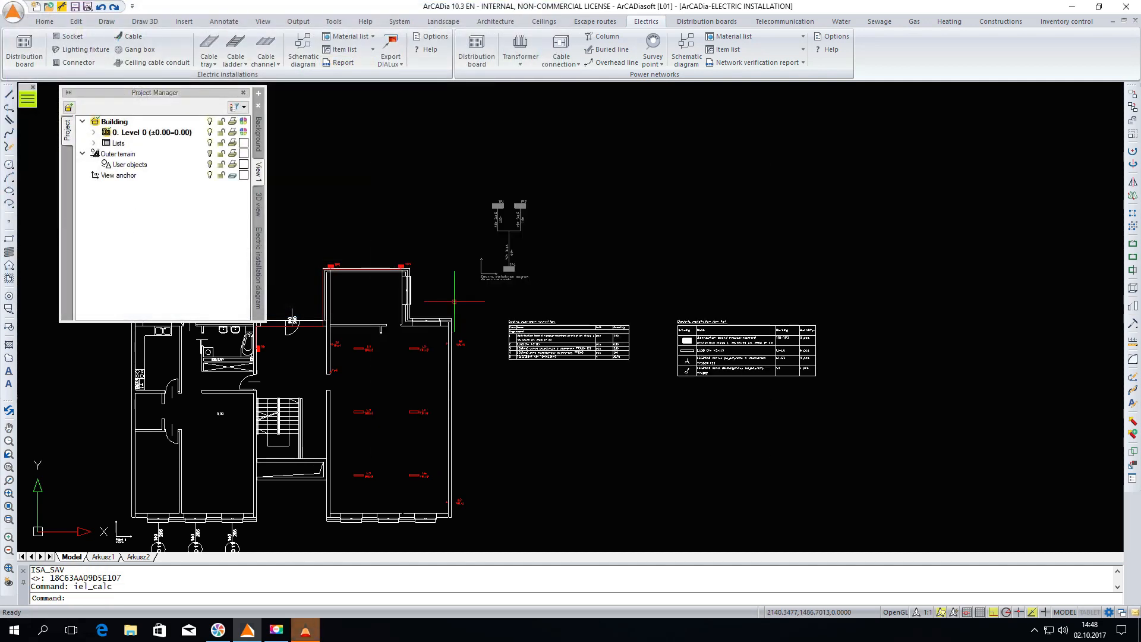
Step: Switch to the exported report in ArCADia-TEXT and review the circuit tables and the power balance of board TR1
left_click(312, 634)
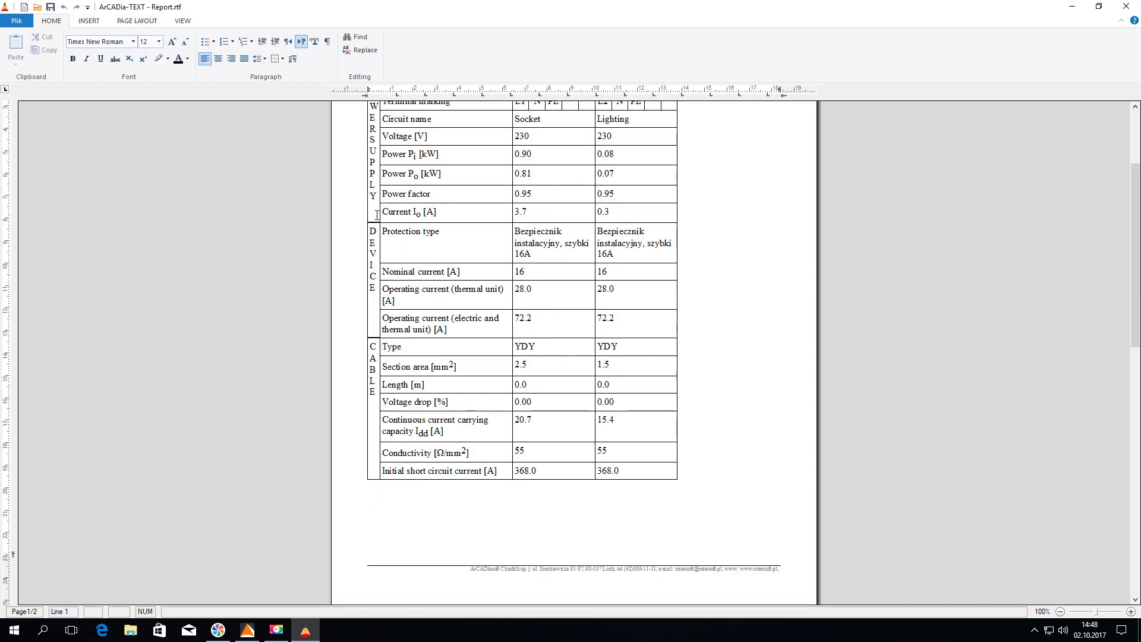
scroll(525, 246, "down", 10)
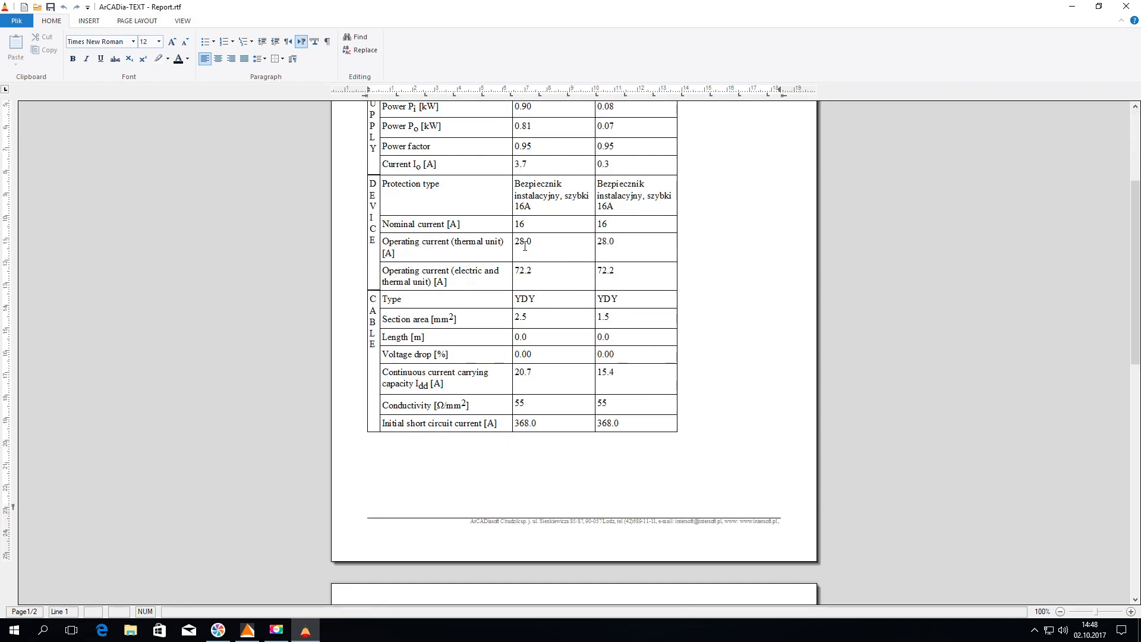
scroll(525, 245, "down", 1)
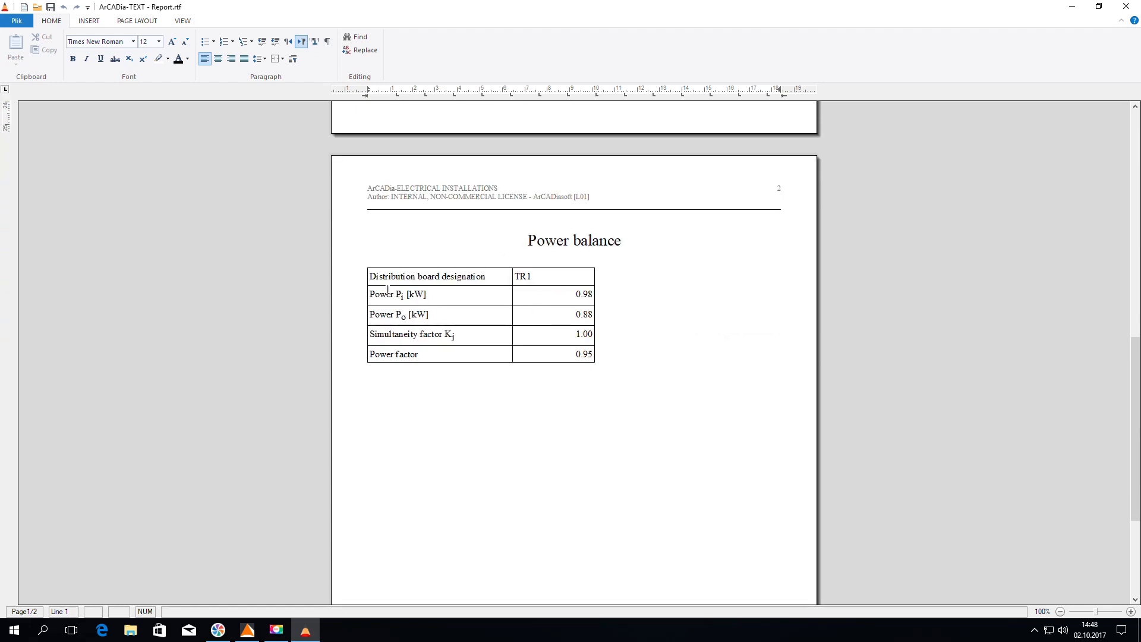